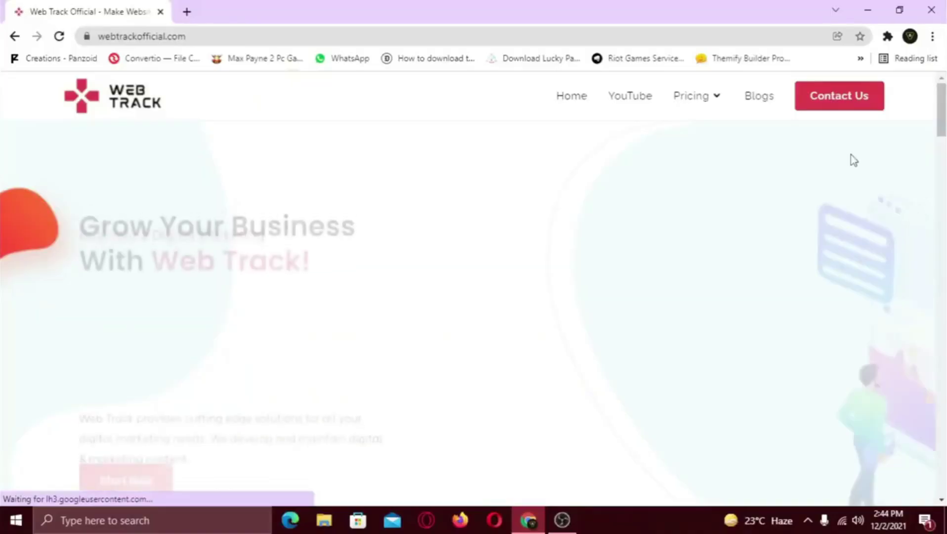
- Look through the Web Track homepage from the hero banner down past the services, FAQ and testimonial sections
{"action": "scroll", "coordinate": [848, 159], "scroll_direction": "down", "scroll_amount": 3}
{"action": "scroll", "coordinate": [851, 197], "scroll_direction": "down", "scroll_amount": 7}
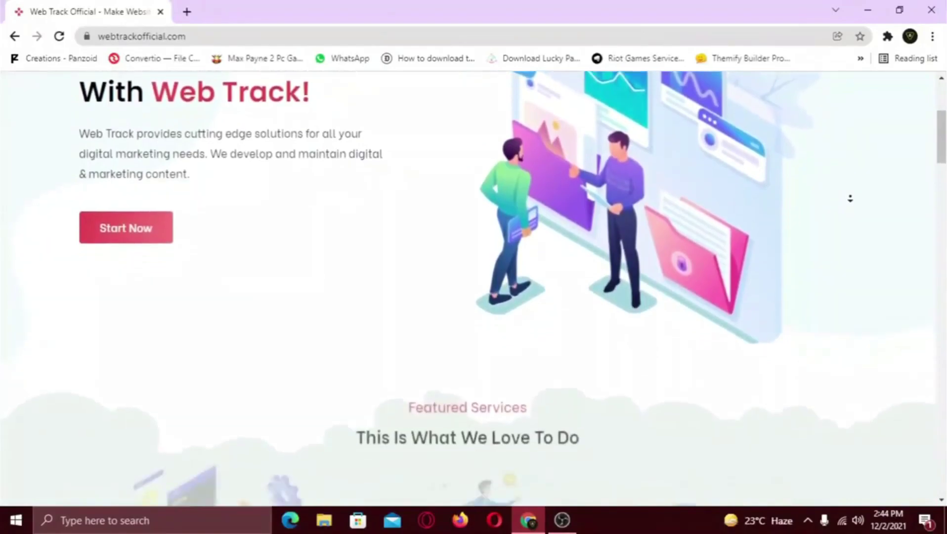
{"action": "scroll", "coordinate": [850, 199], "scroll_direction": "down", "scroll_amount": 7}
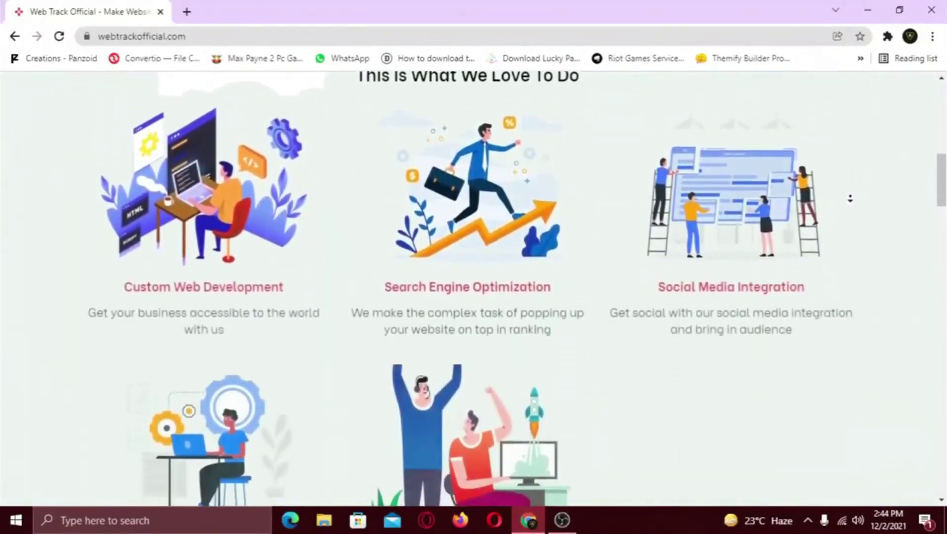
{"action": "scroll", "coordinate": [850, 199], "scroll_direction": "down", "scroll_amount": 7}
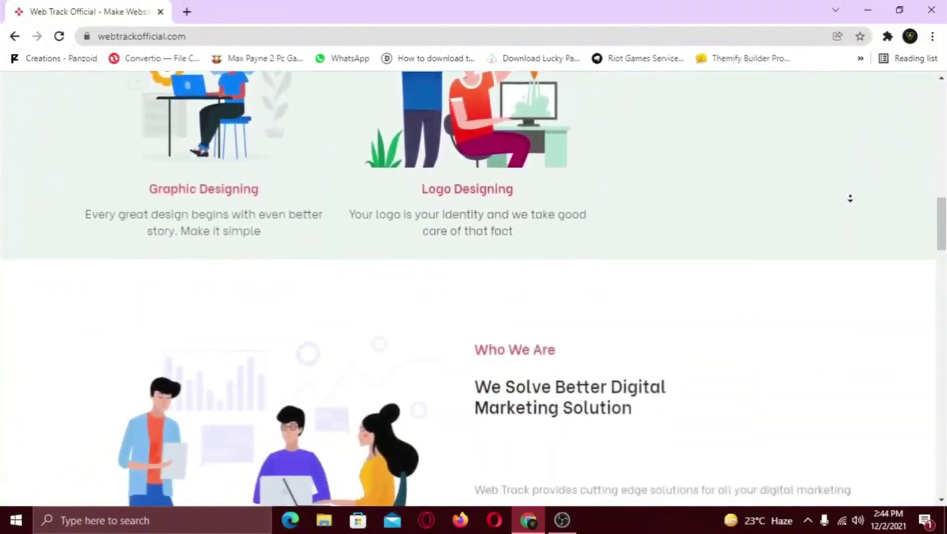
{"action": "scroll", "coordinate": [850, 198], "scroll_direction": "down", "scroll_amount": 7}
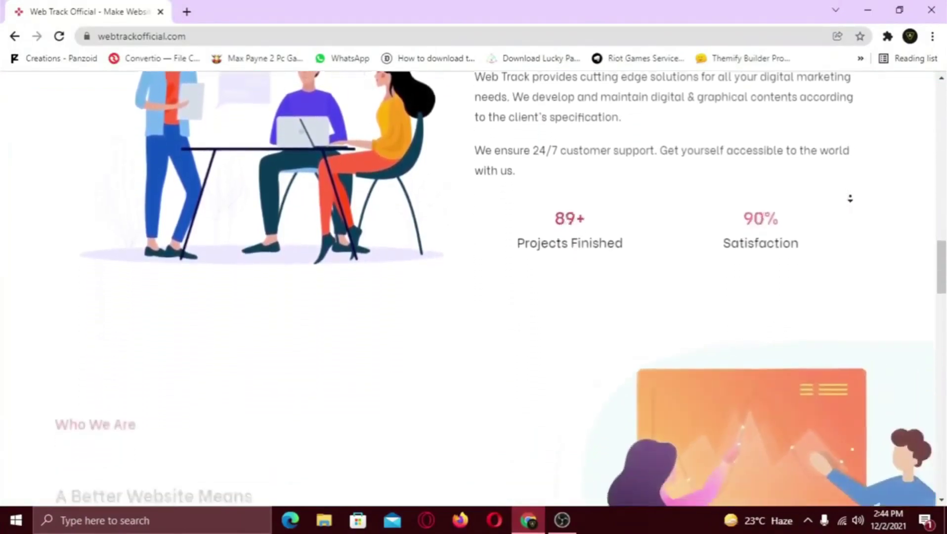
{"action": "scroll", "coordinate": [850, 198], "scroll_direction": "down", "scroll_amount": 7}
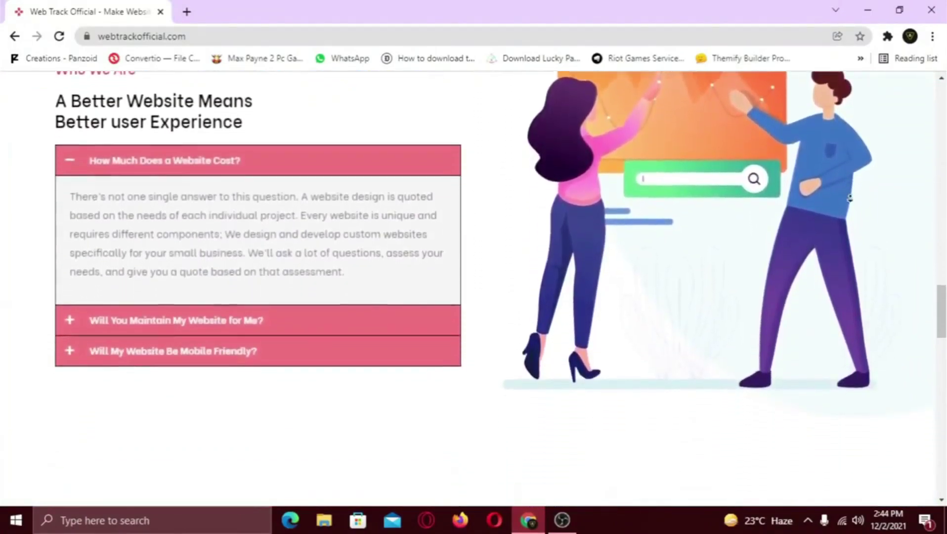
{"action": "scroll", "coordinate": [850, 198], "scroll_direction": "down", "scroll_amount": 8}
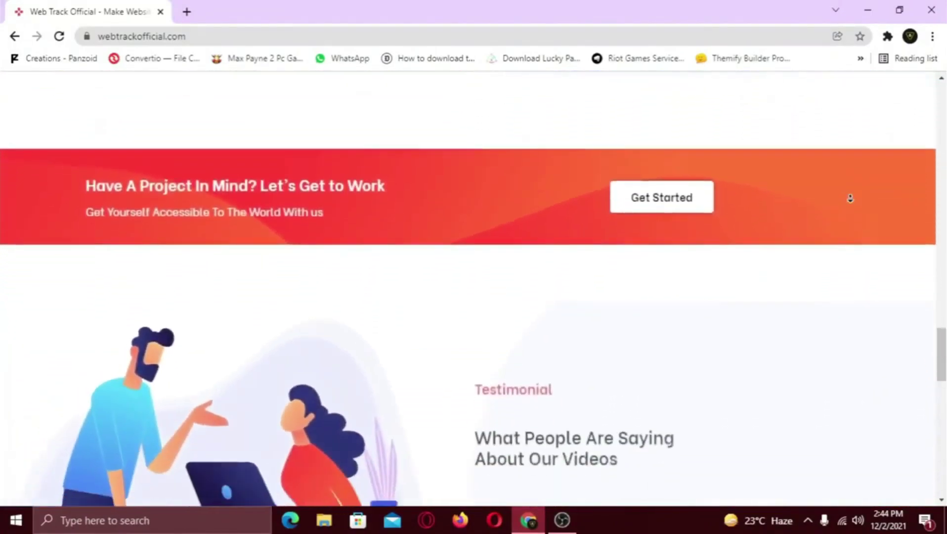
{"action": "scroll", "coordinate": [850, 198], "scroll_direction": "down", "scroll_amount": 7}
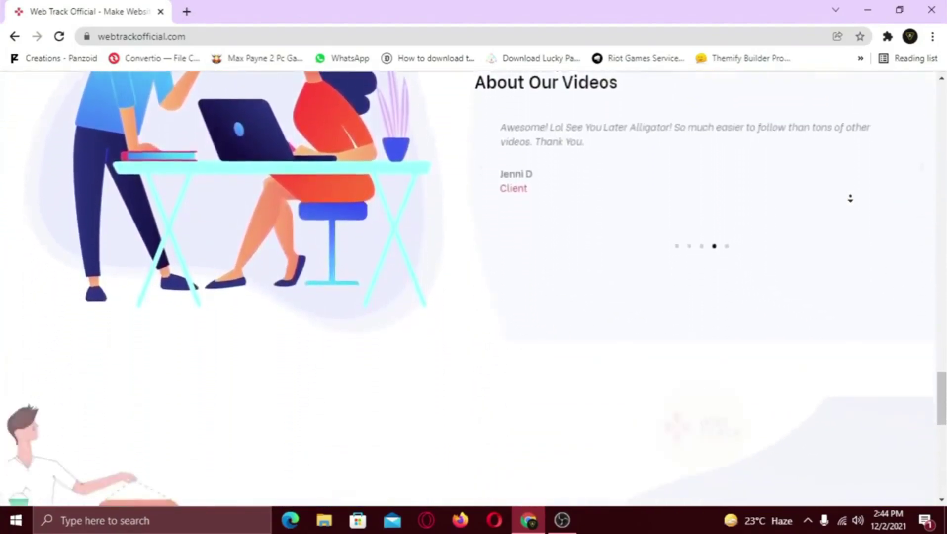
{"action": "scroll", "coordinate": [851, 198], "scroll_direction": "down", "scroll_amount": 5}
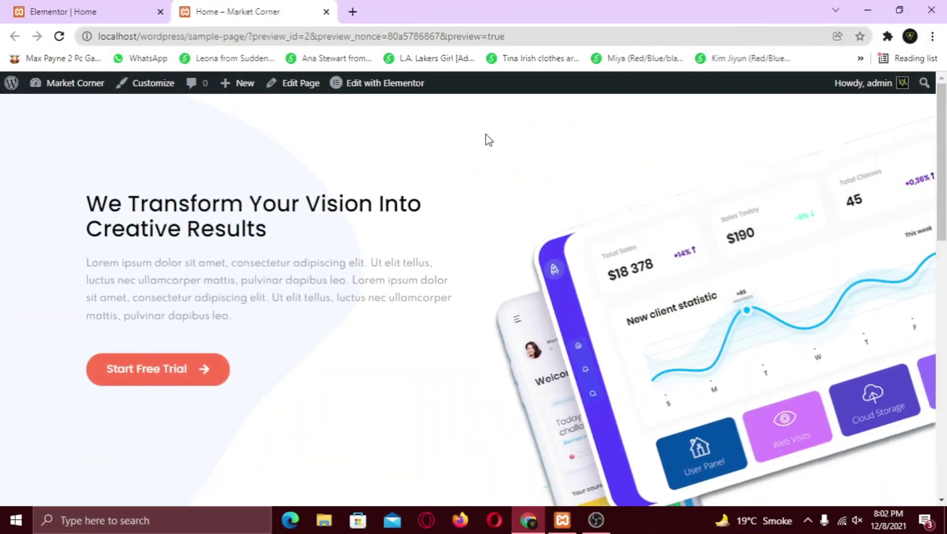
- Review the Market Corner landing page preview, from the hero banner through the services to the counters section
{"action": "middle_click", "coordinate": [485, 134]}
{"action": "scroll", "coordinate": [485, 162], "scroll_direction": "down", "scroll_amount": 2}
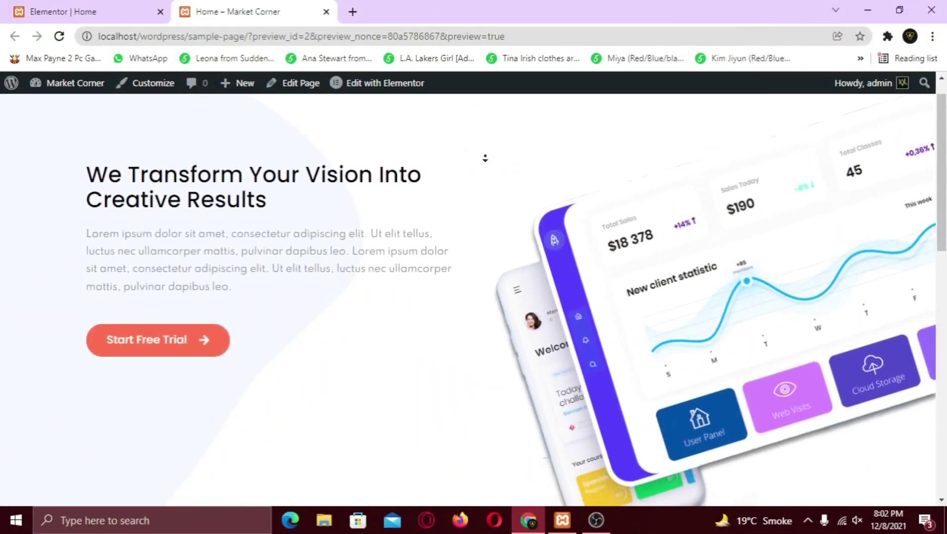
{"action": "scroll", "coordinate": [485, 162], "scroll_direction": "down", "scroll_amount": 5}
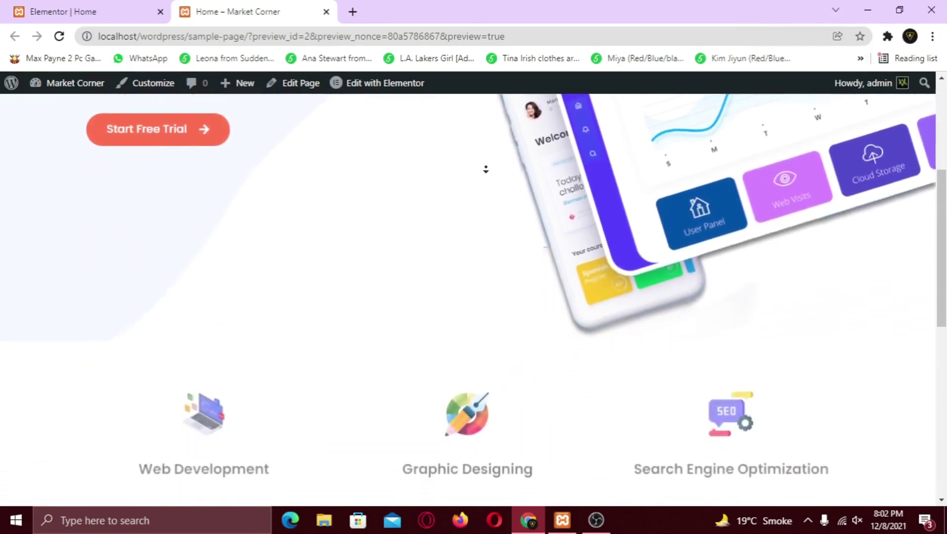
{"action": "scroll", "coordinate": [486, 169], "scroll_direction": "down", "scroll_amount": 6}
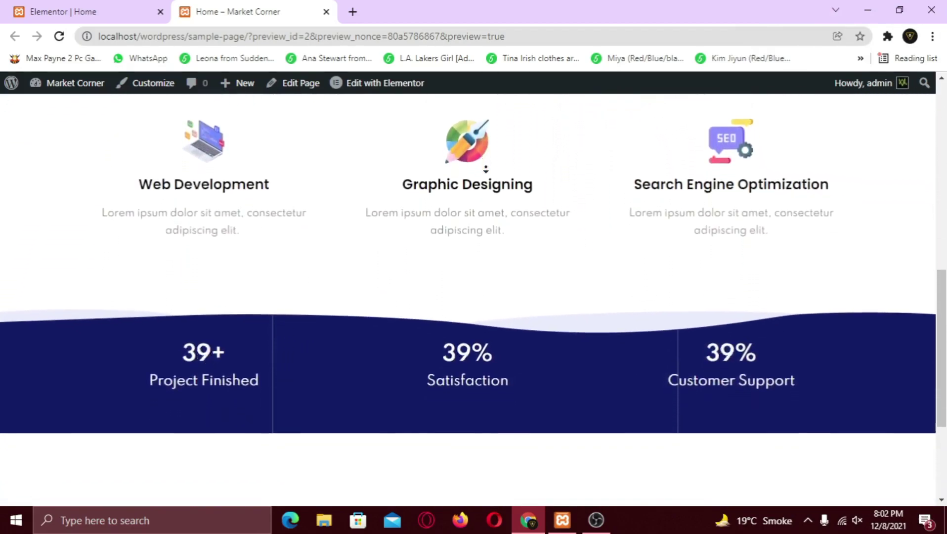
{"action": "scroll", "coordinate": [486, 169], "scroll_direction": "down", "scroll_amount": 3}
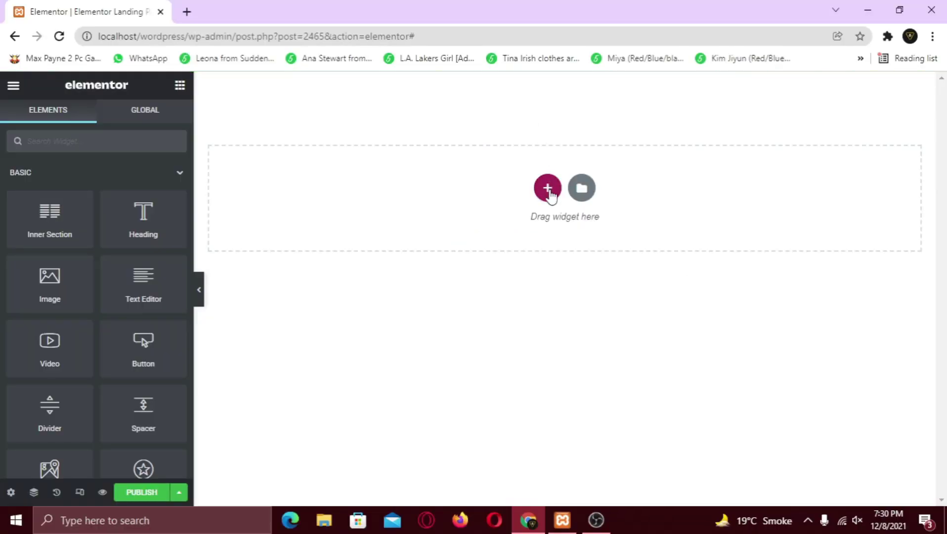
- Add a single-column section and give it a classic background using the Home-Banner-Final.png image from the media library
{"action": "left_click", "coordinate": [549, 190]}
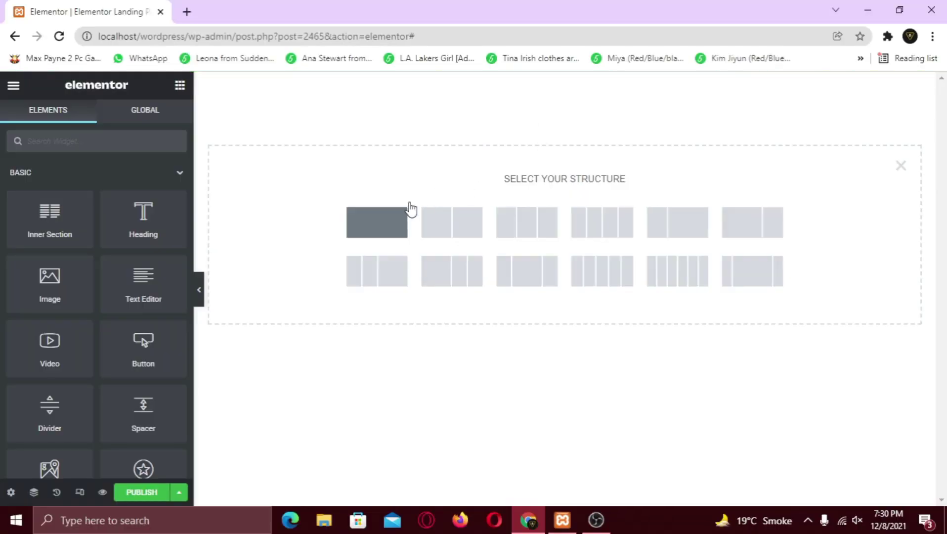
{"action": "left_click", "coordinate": [377, 226]}
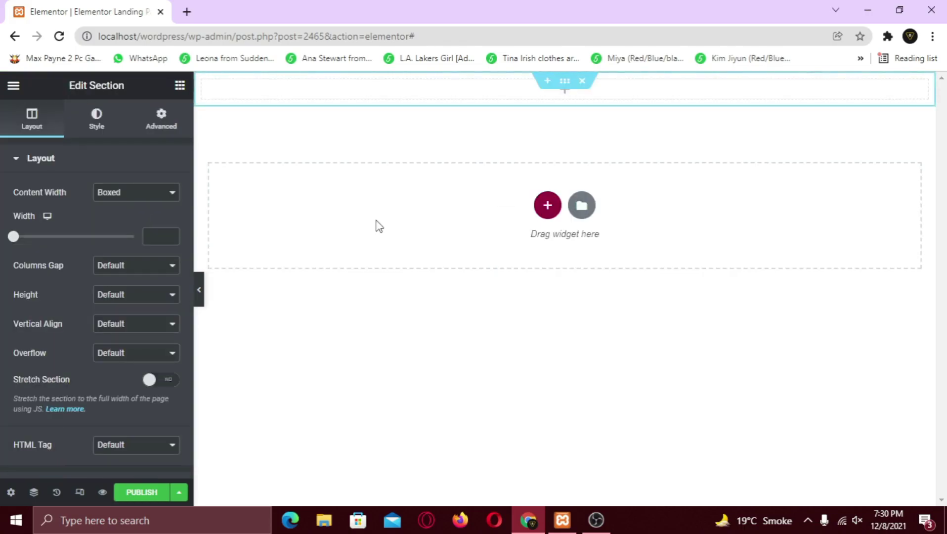
{"action": "left_click", "coordinate": [100, 128]}
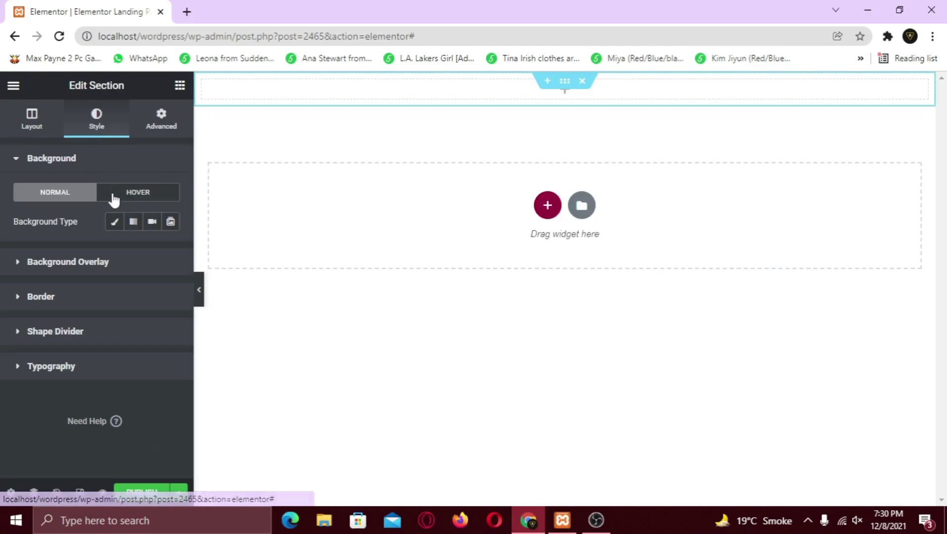
{"action": "left_click", "coordinate": [114, 223]}
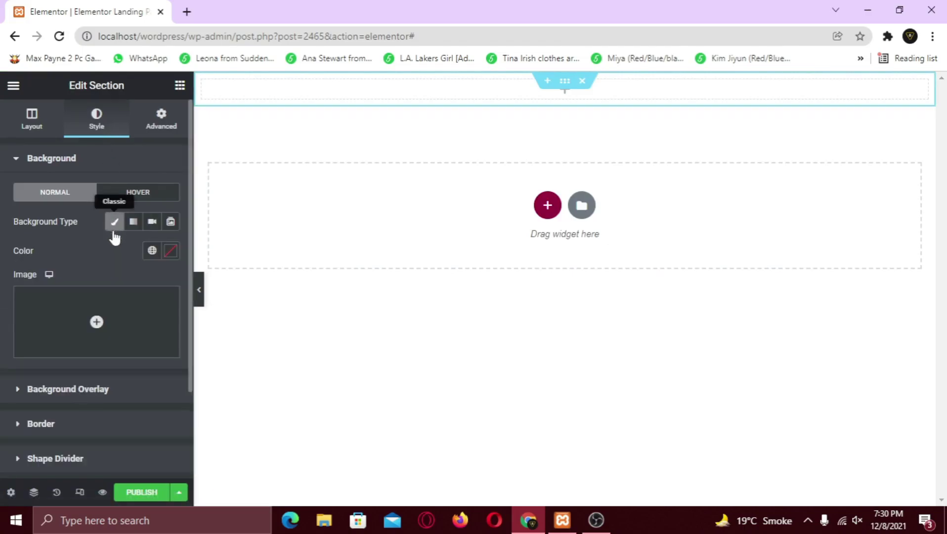
{"action": "left_click", "coordinate": [102, 352]}
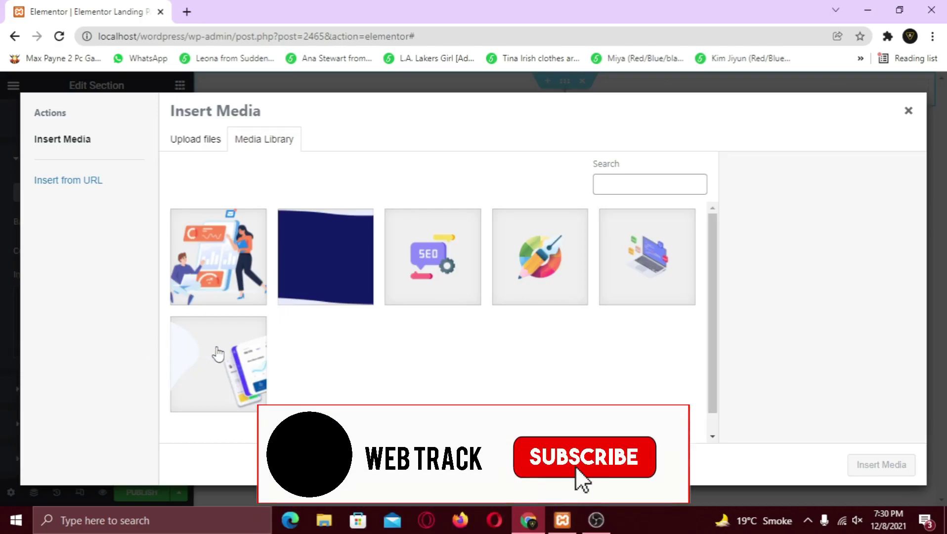
{"action": "left_click", "coordinate": [217, 354]}
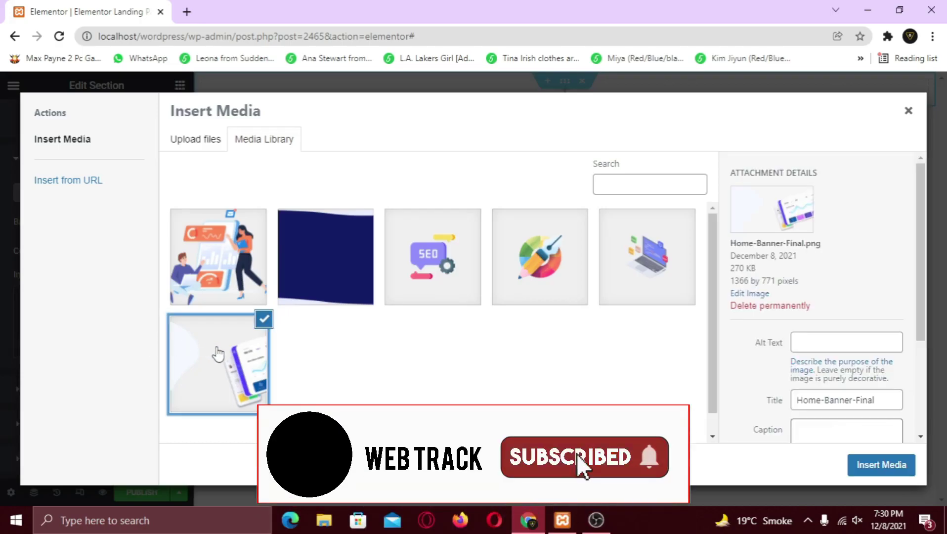
{"action": "left_click", "coordinate": [887, 465]}
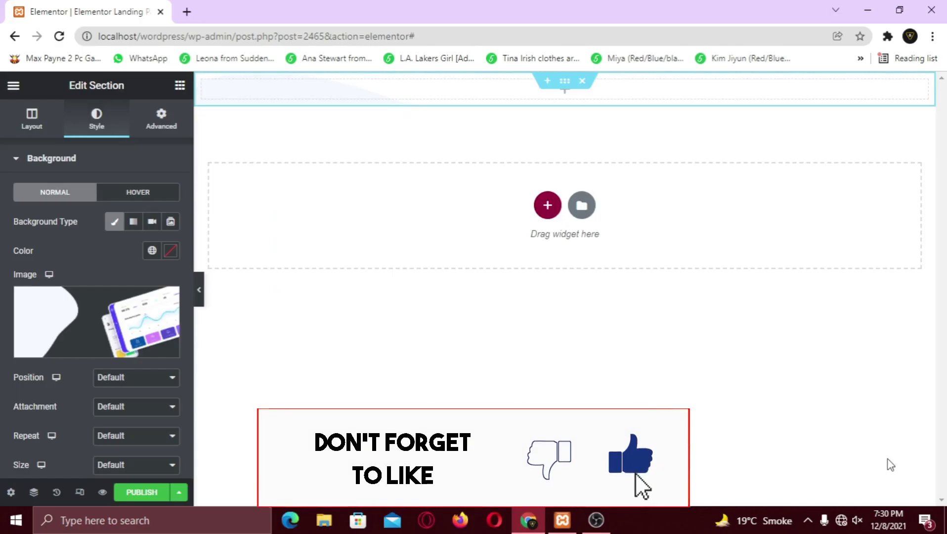
- Set the section's background image position to Center Center, repeat to No-repeat and size to Cover
{"action": "left_click", "coordinate": [123, 379]}
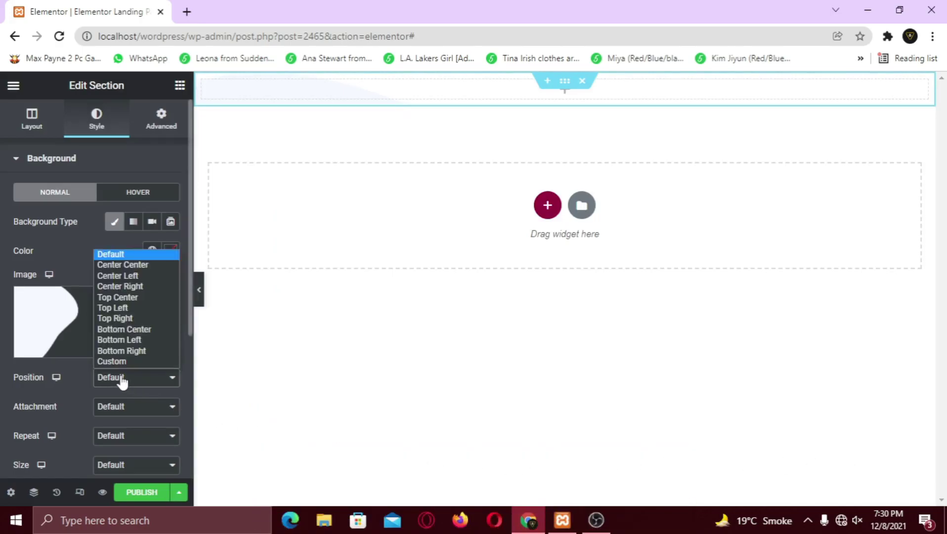
{"action": "left_click", "coordinate": [124, 265]}
{"action": "left_click", "coordinate": [125, 438]}
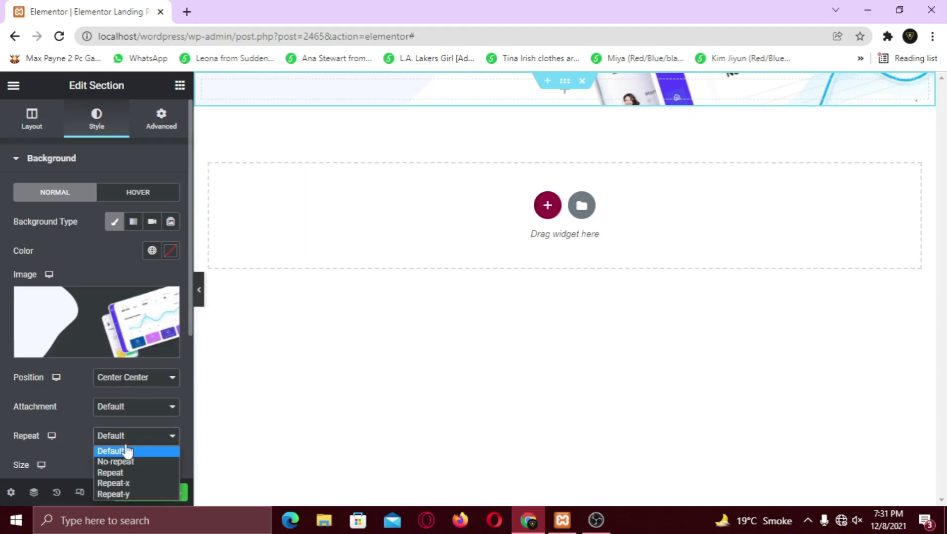
{"action": "left_click", "coordinate": [125, 463]}
{"action": "left_click", "coordinate": [128, 474]}
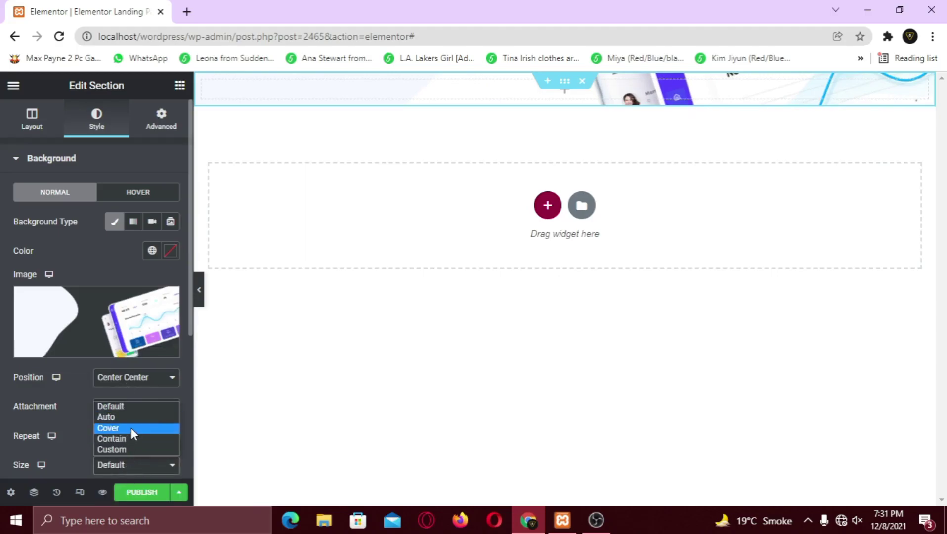
{"action": "left_click", "coordinate": [131, 428]}
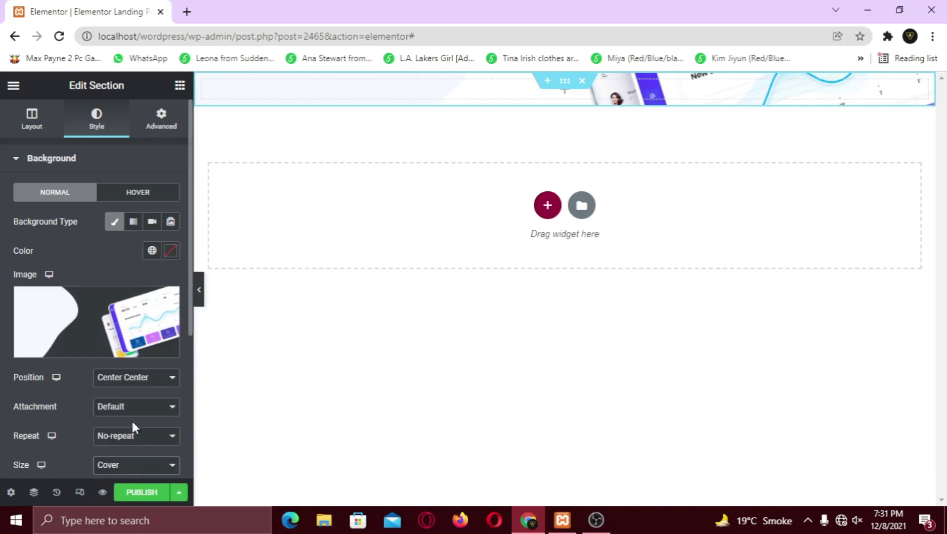
- Place an Inner Section widget in the banner section and set its first column's vertical alignment to Middle
{"action": "left_click", "coordinate": [179, 86]}
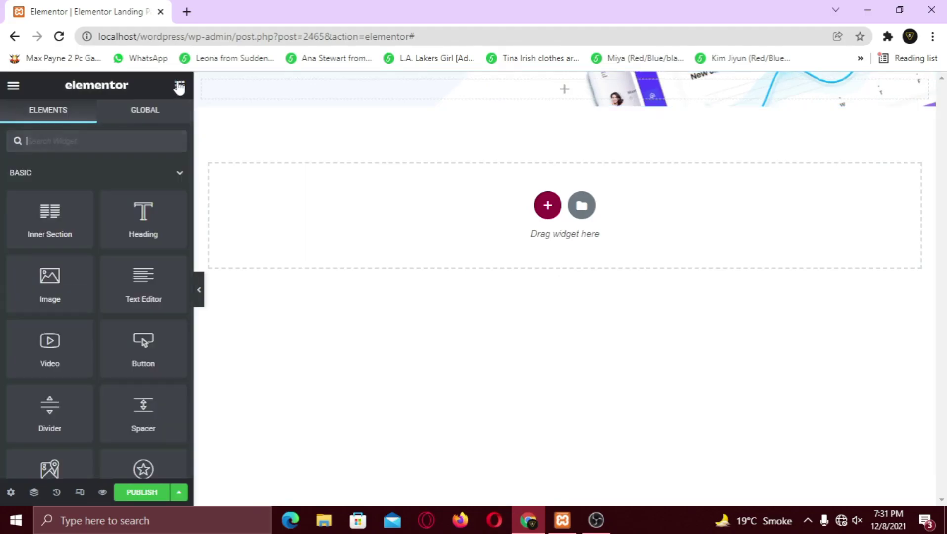
{"action": "left_click_drag", "start_coordinate": [40, 205], "coordinate": [412, 88]}
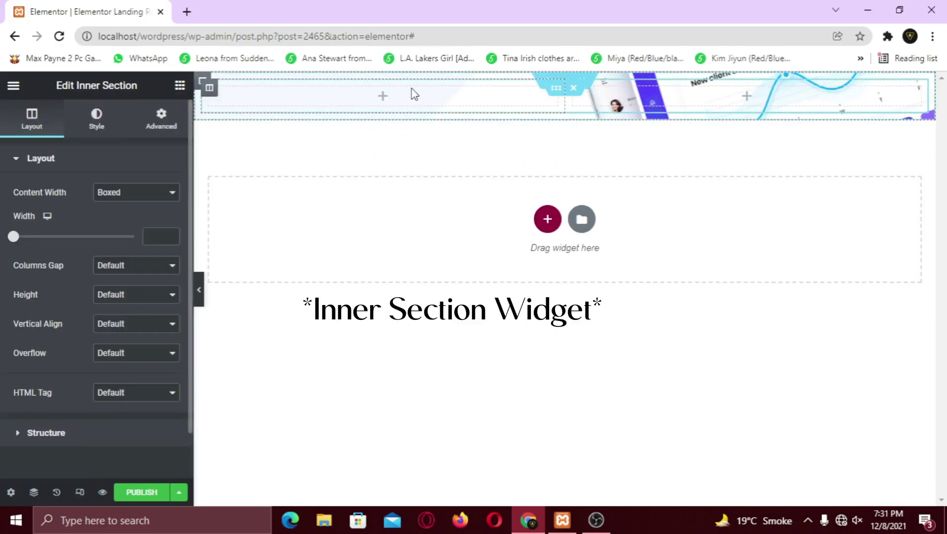
{"action": "left_click", "coordinate": [215, 94]}
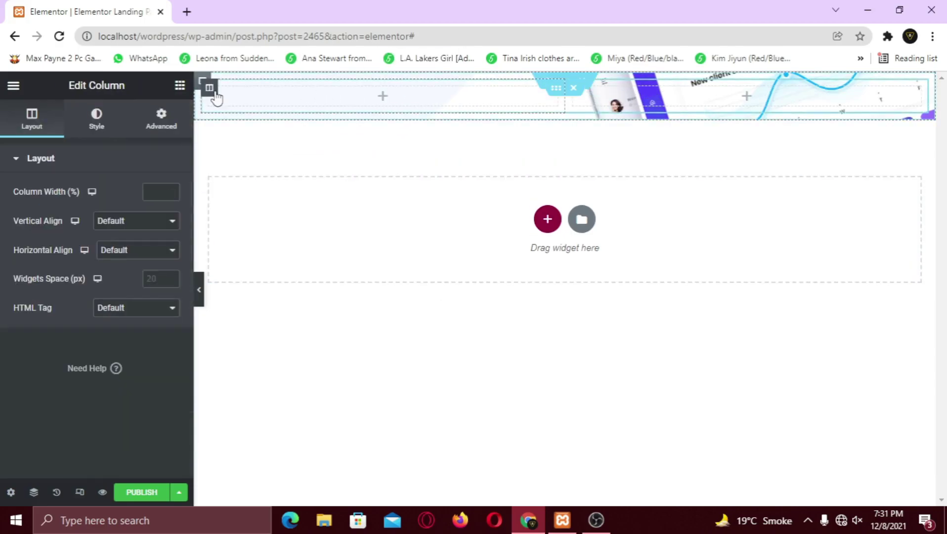
{"action": "left_click", "coordinate": [148, 220]}
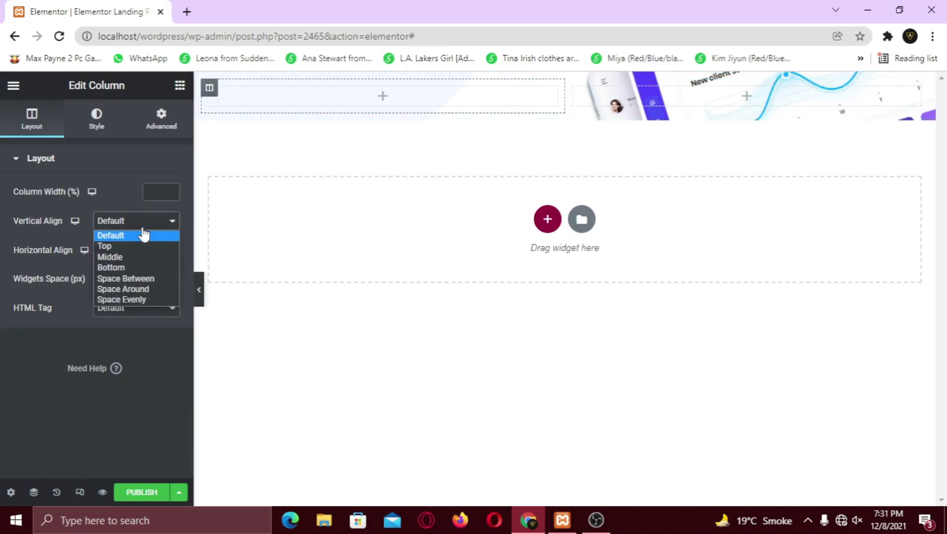
{"action": "left_click", "coordinate": [141, 257]}
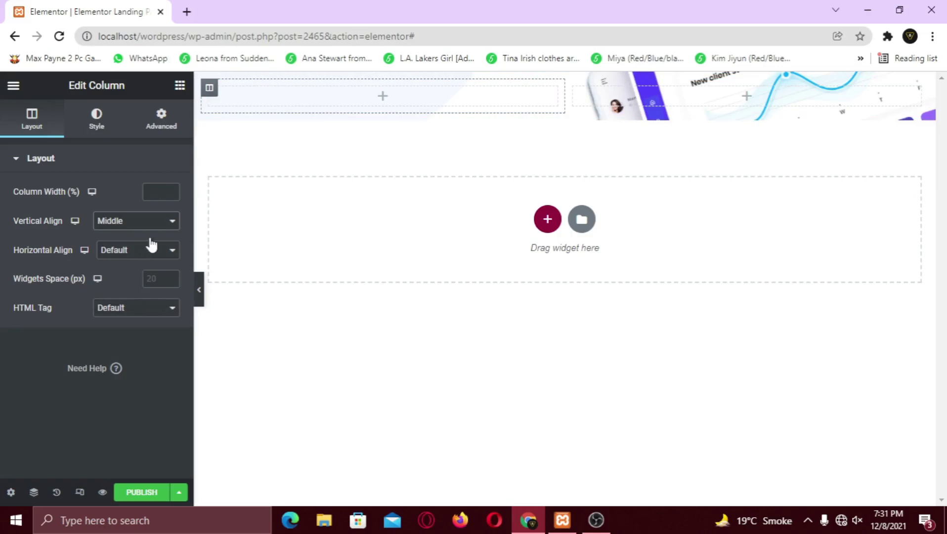
- Add a Heading widget to the inner section's first column with the title "We Transform Your Vision Into <br> Creative Results"
{"action": "left_click", "coordinate": [179, 87]}
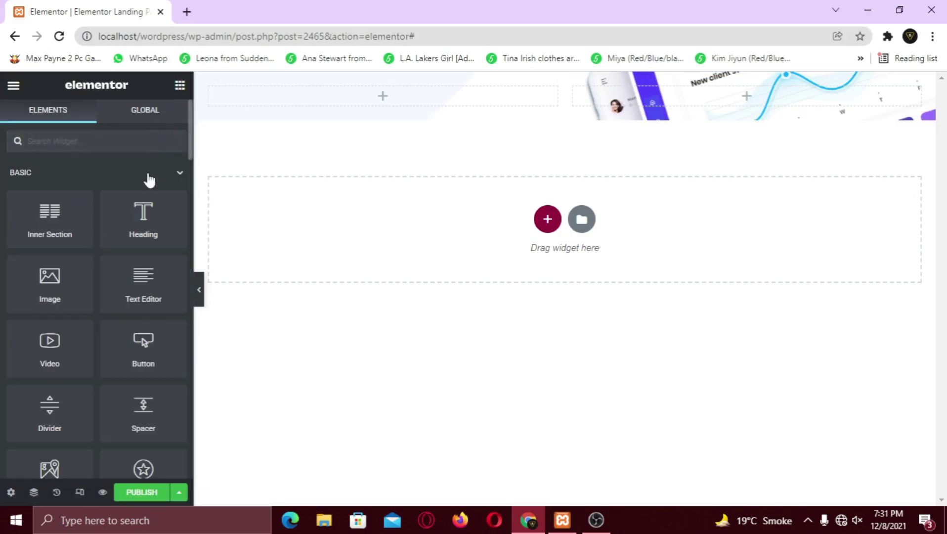
{"action": "left_click_drag", "start_coordinate": [132, 220], "coordinate": [319, 99]}
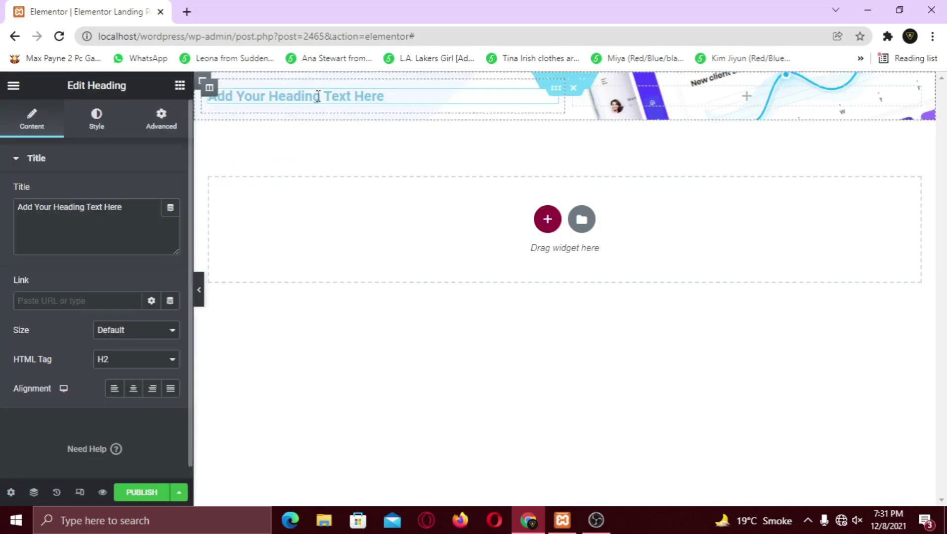
{"action": "left_click_drag", "start_coordinate": [122, 207], "coordinate": [17, 210]}
{"action": "type", "text": "We Transform Your Vision Into <br> Creative Results"}
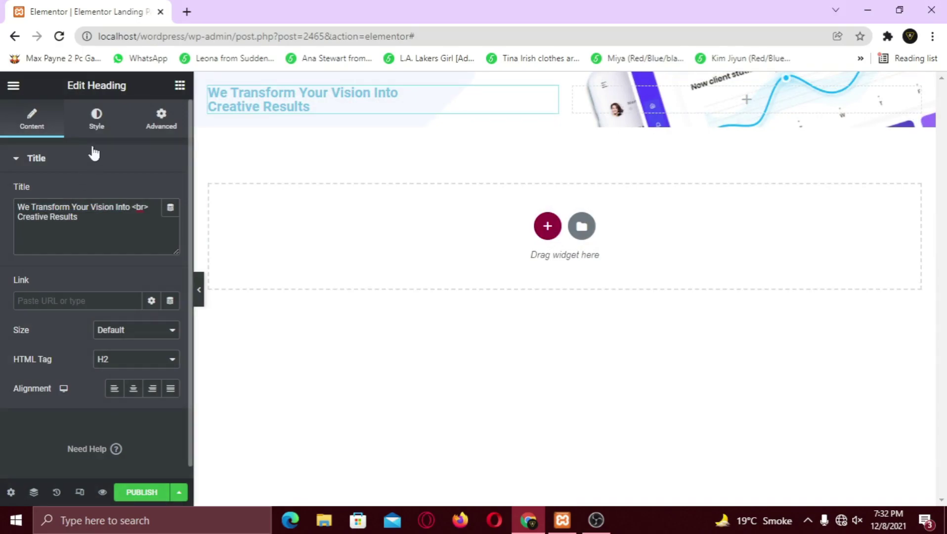
- Set the heading's text color to black, #000000
{"action": "left_click", "coordinate": [97, 117]}
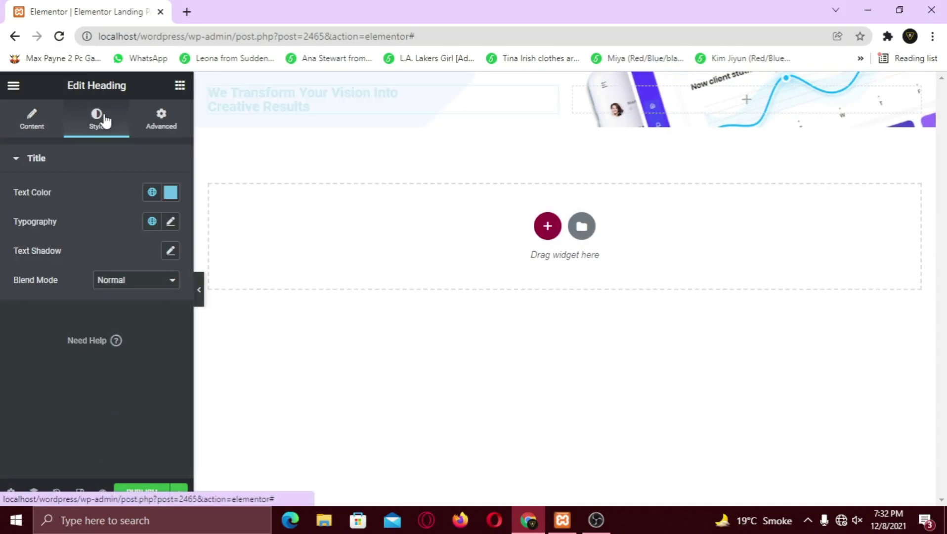
{"action": "left_click", "coordinate": [171, 192]}
{"action": "left_click", "coordinate": [107, 355]}
{"action": "left_click_drag", "start_coordinate": [106, 356], "coordinate": [83, 379]}
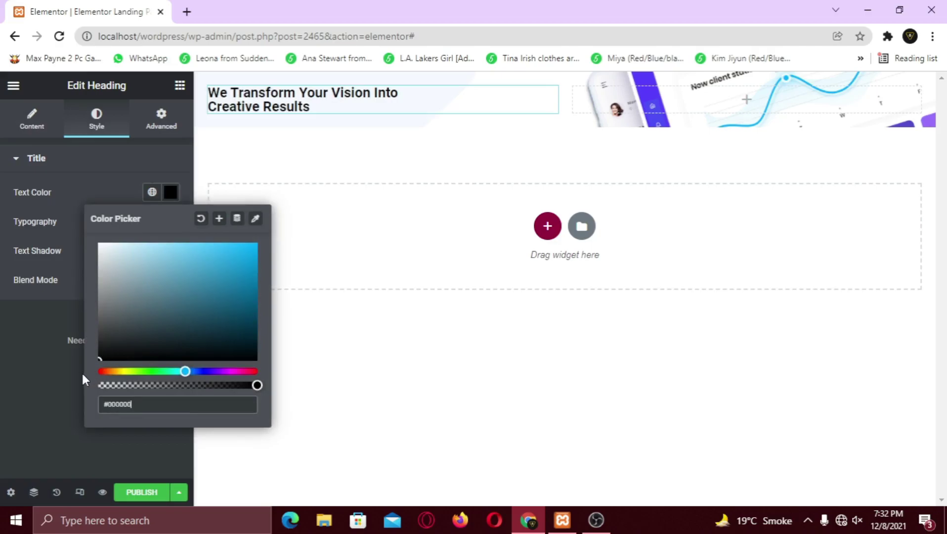
{"action": "left_click", "coordinate": [57, 341]}
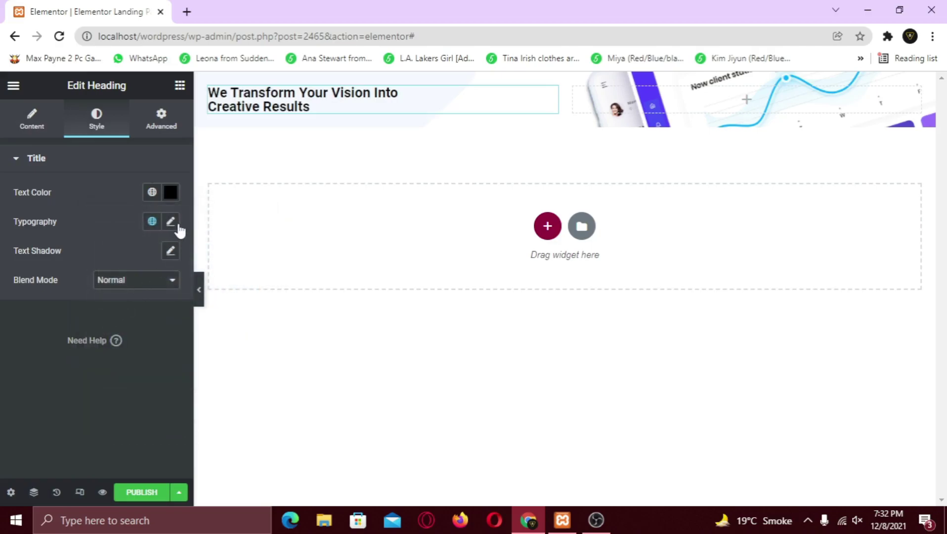
- Set the heading's typography to the Poppins font family at a size of 32 px
{"action": "left_click", "coordinate": [170, 221]}
{"action": "left_click", "coordinate": [121, 287]}
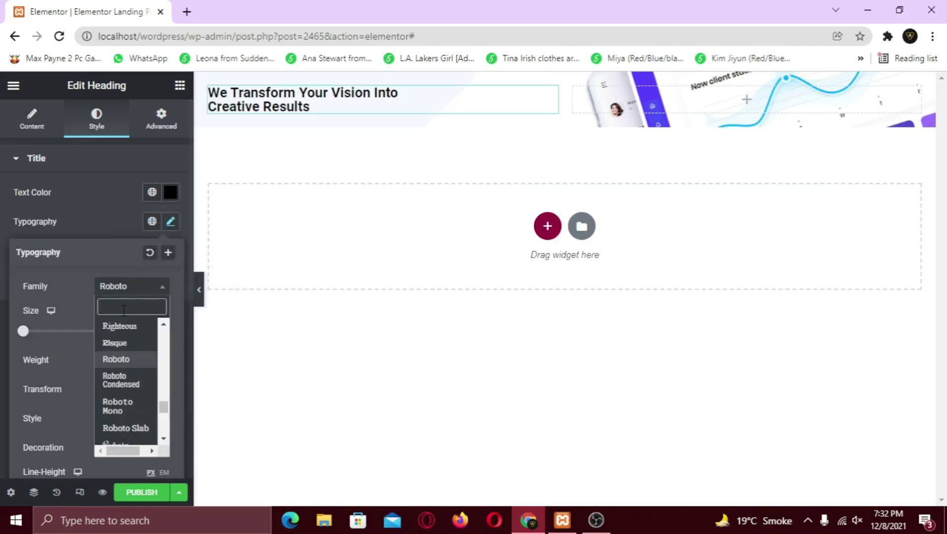
{"action": "type", "text": "poppins"}
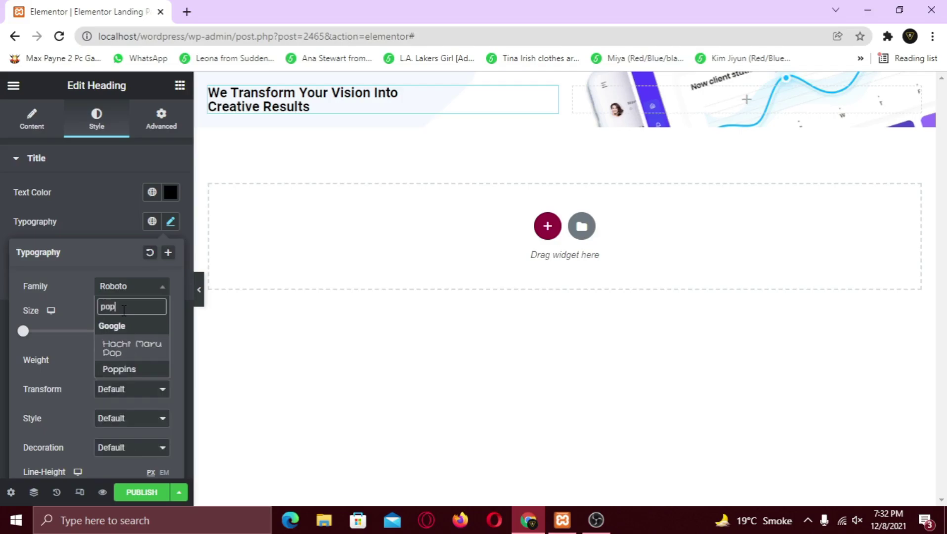
{"action": "key", "text": "Return"}
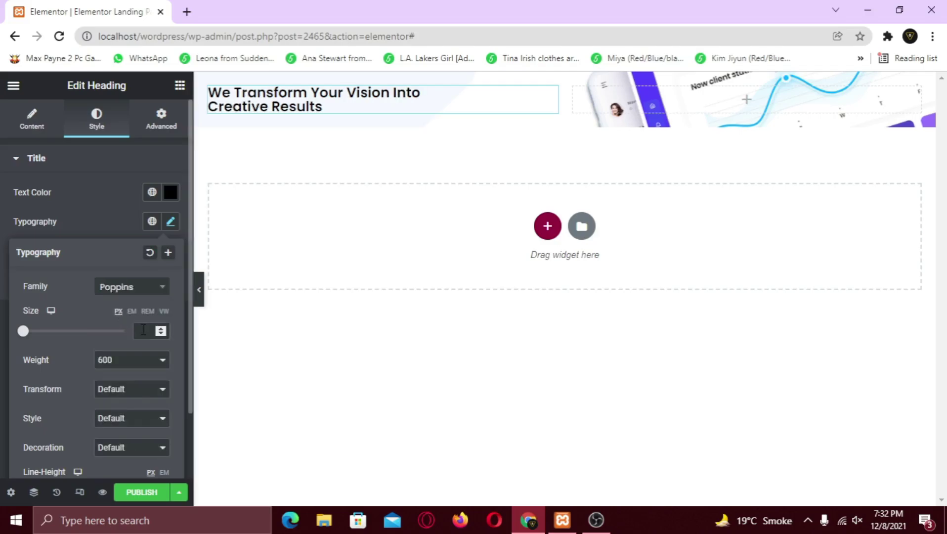
{"action": "type", "text": "32"}
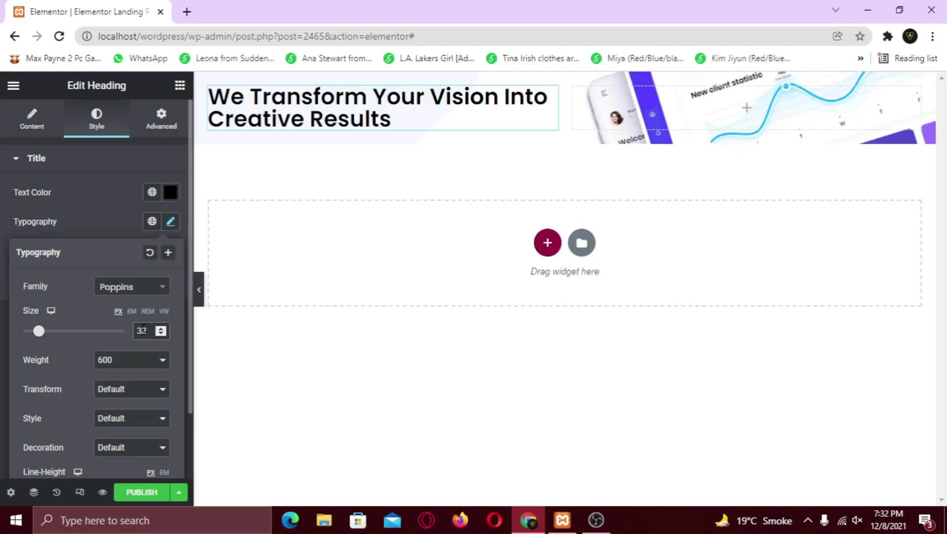
- Set the heading's line height to 36 px
{"action": "scroll", "coordinate": [80, 323], "scroll_direction": "down", "scroll_amount": 2}
{"action": "left_click_drag", "start_coordinate": [23, 417], "coordinate": [62, 426]}
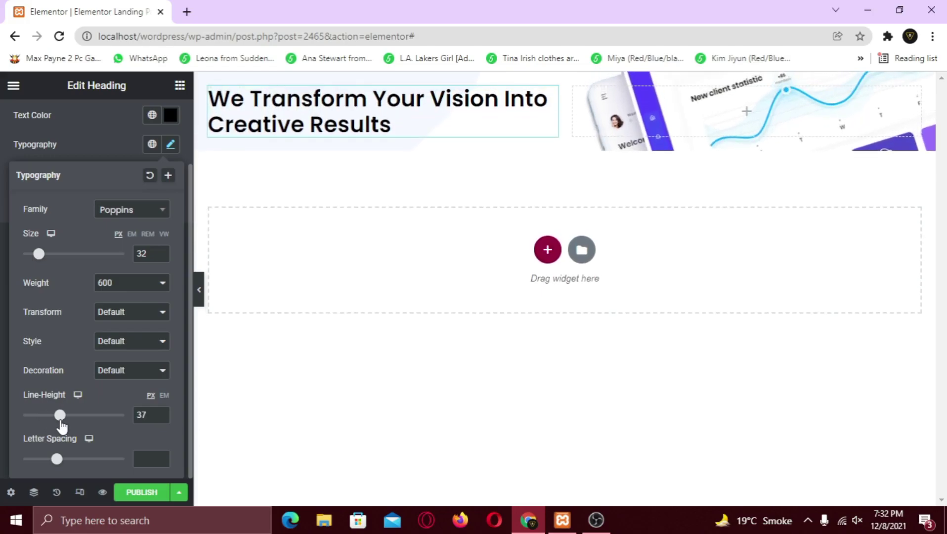
{"action": "left_click", "coordinate": [160, 418]}
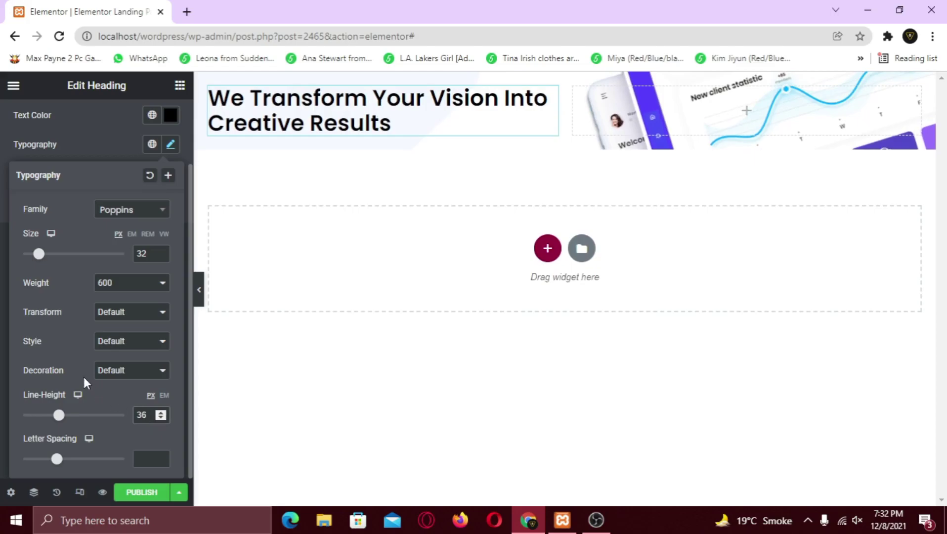
{"action": "scroll", "coordinate": [89, 373], "scroll_direction": "up", "scroll_amount": 2}
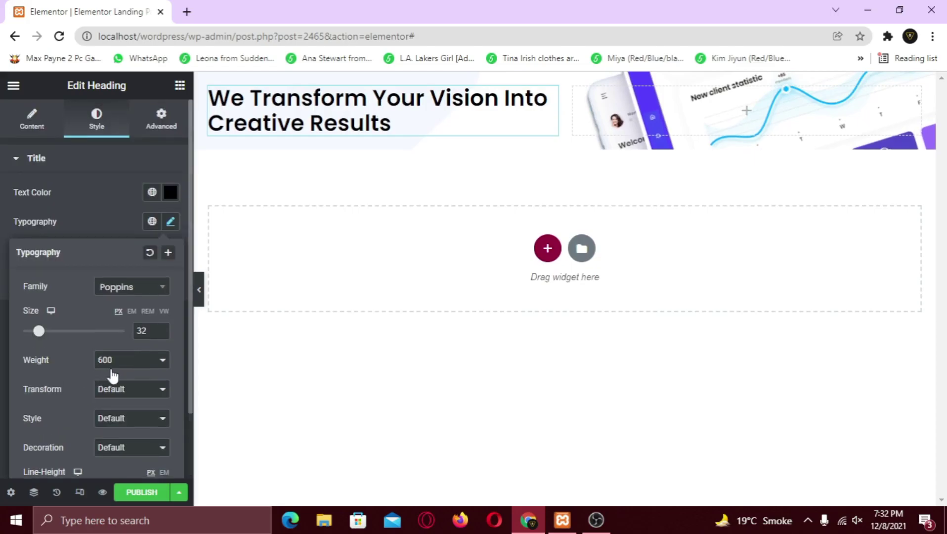
- Add a Text Editor widget below the heading and duplicate its Lorem ipsum text so it appears twice in the paragraph
{"action": "left_click", "coordinate": [174, 87]}
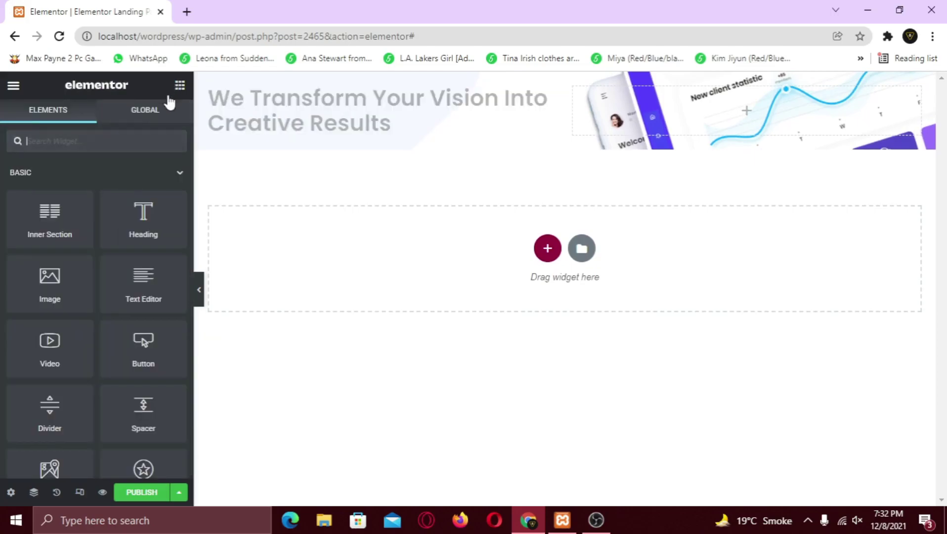
{"action": "left_click_drag", "start_coordinate": [148, 277], "coordinate": [304, 117]}
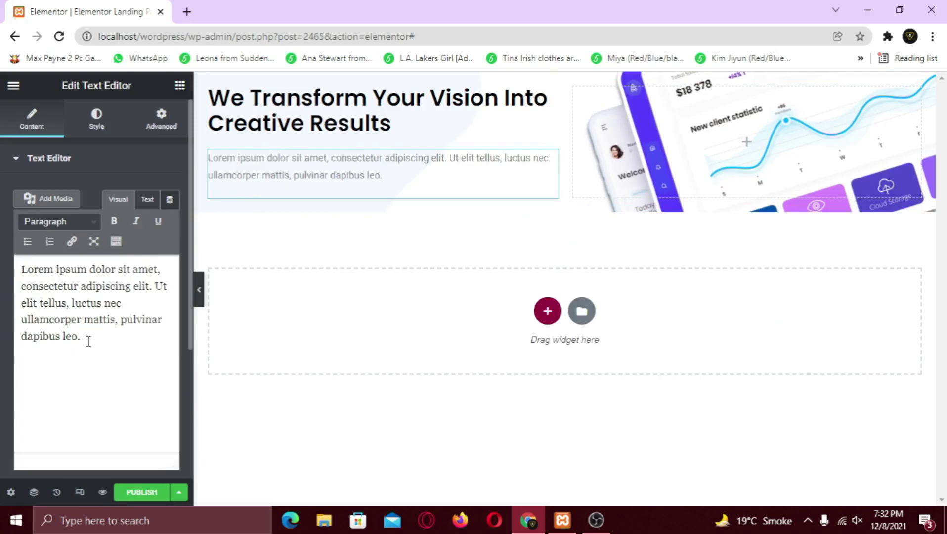
{"action": "left_click_drag", "start_coordinate": [88, 341], "coordinate": [21, 267]}
{"action": "key", "text": "ctrl+c"}
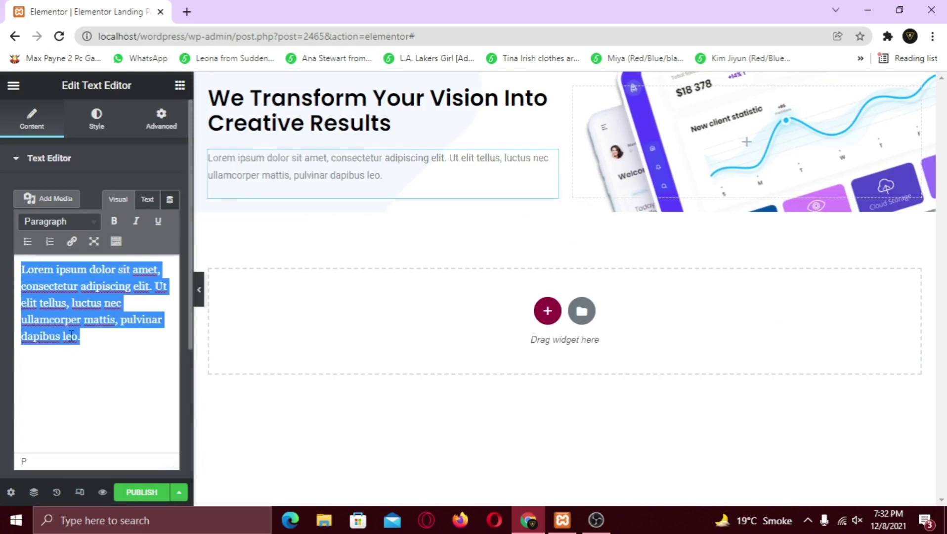
{"action": "left_click", "coordinate": [96, 343]}
{"action": "key", "text": "ctrl+v"}
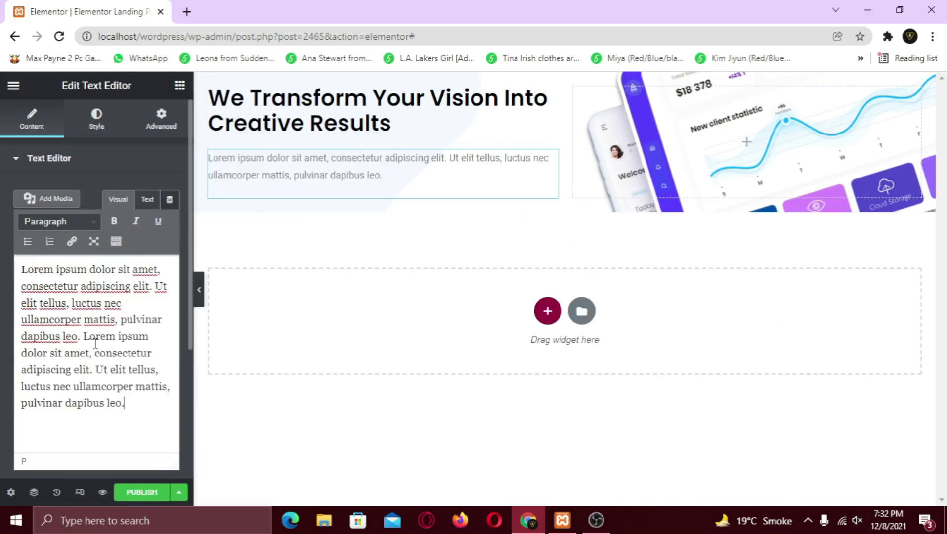
- Set the paragraph's text color to gray, #868686
{"action": "left_click", "coordinate": [96, 124]}
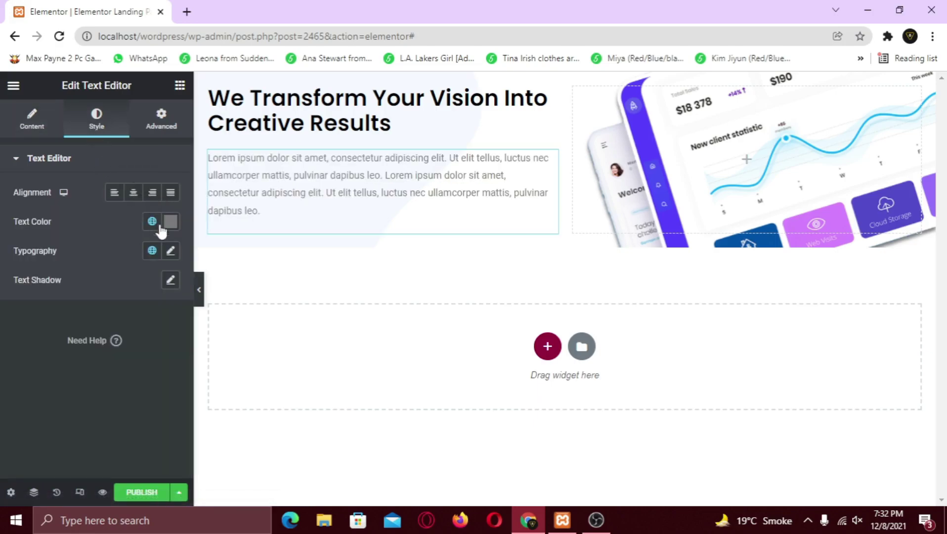
{"action": "left_click", "coordinate": [170, 227]}
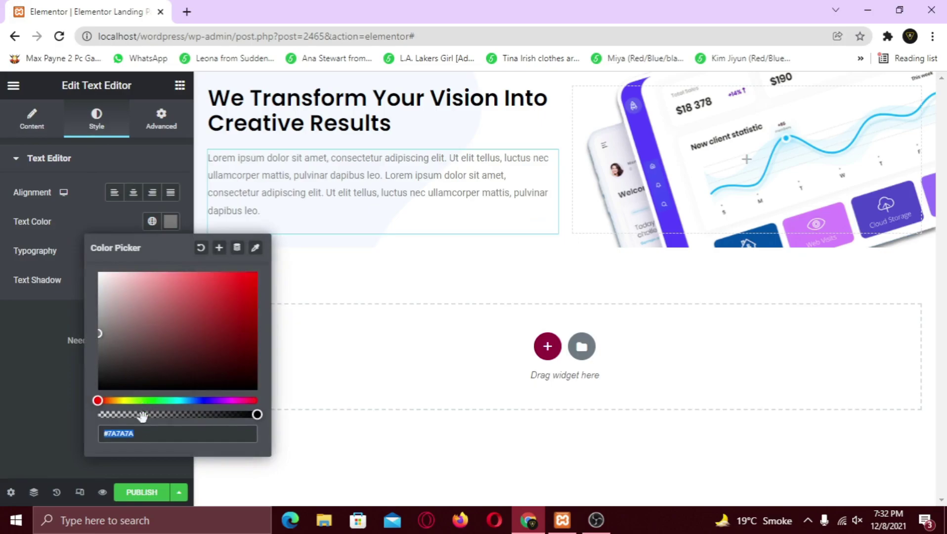
{"action": "left_click", "coordinate": [147, 435]}
{"action": "key", "text": "BackSpace"}
{"action": "key", "text": "BackSpace"}
{"action": "key", "text": "BackSpace"}
{"action": "key", "text": "BackSpace"}
{"action": "key", "text": "BackSpace"}
{"action": "key", "text": "BackSpace"}
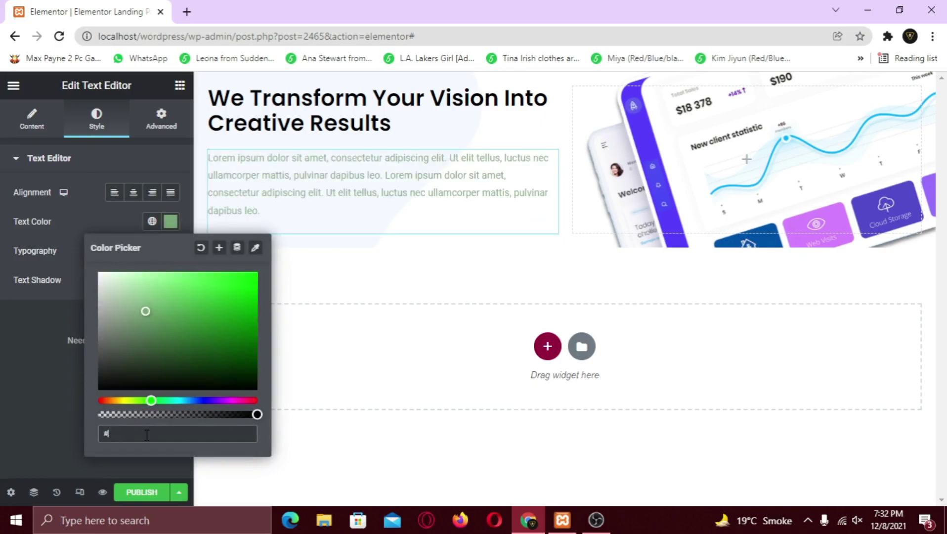
{"action": "type", "text": "888888"}
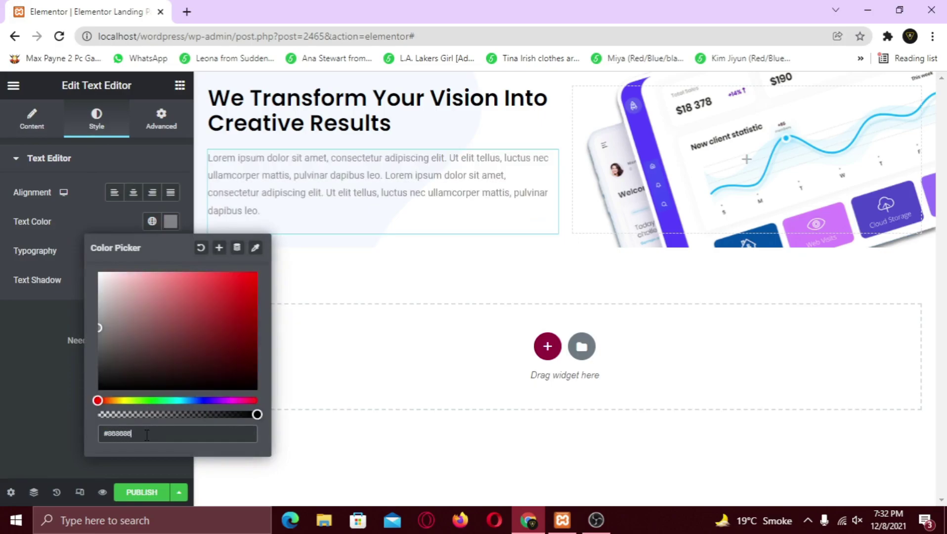
{"action": "left_click", "coordinate": [71, 392]}
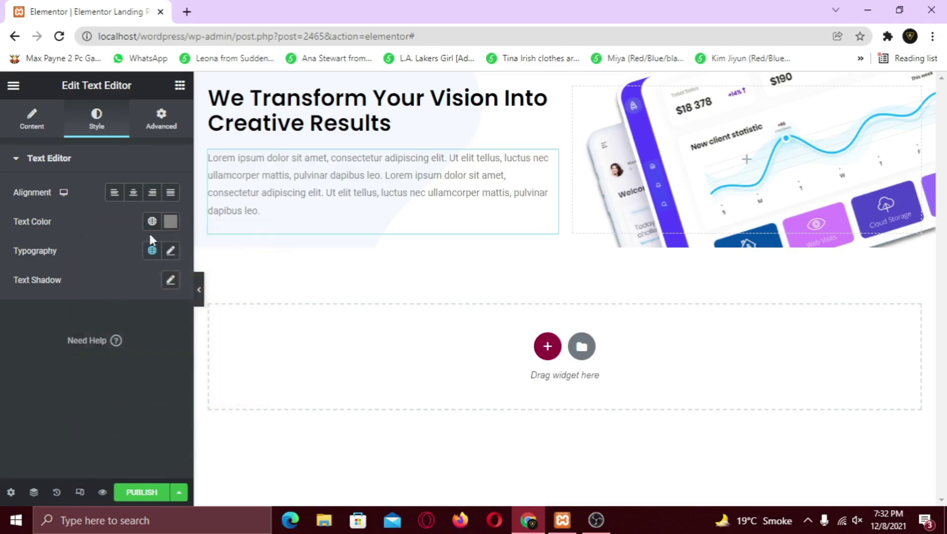
- Set the paragraph's font family to Spartan
{"action": "left_click", "coordinate": [170, 250]}
{"action": "left_click", "coordinate": [142, 315]}
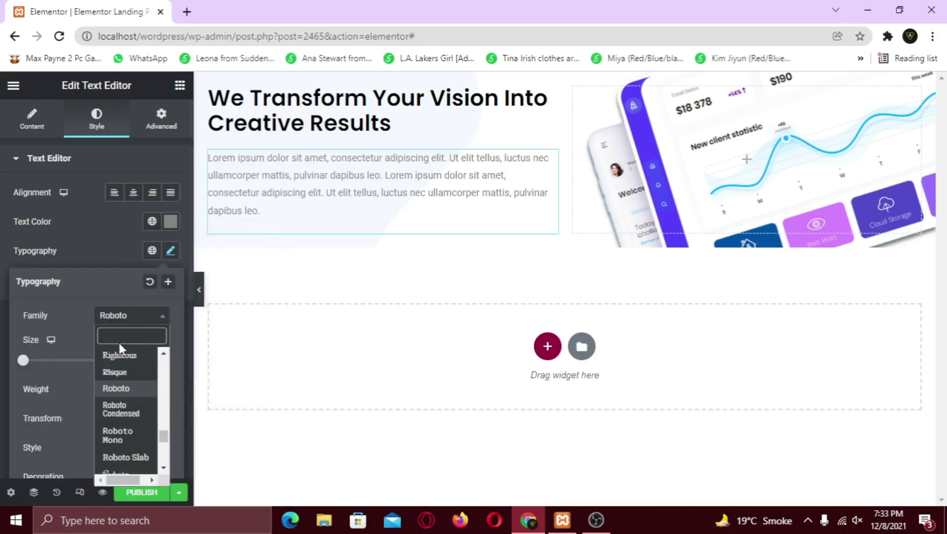
{"action": "type", "text": "spart"}
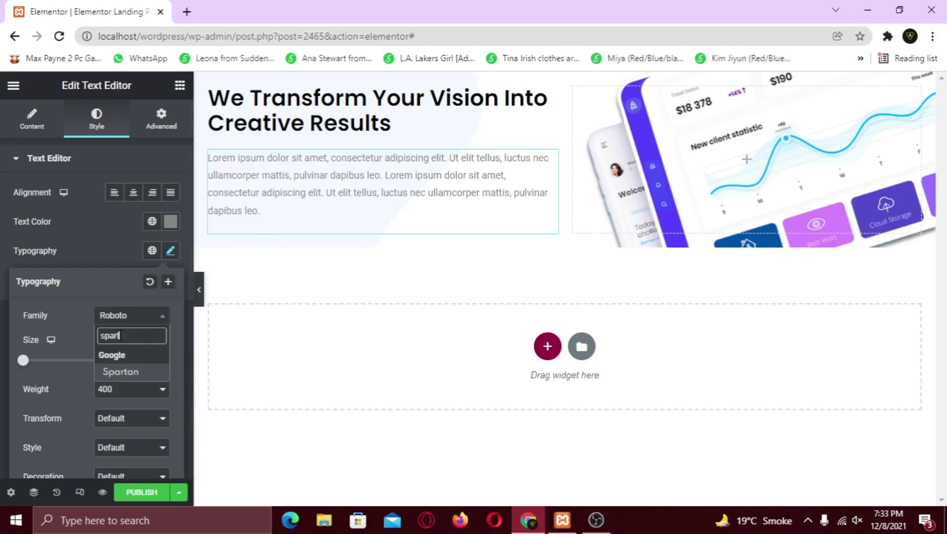
{"action": "type", "text": "an"}
{"action": "key", "text": "Return"}
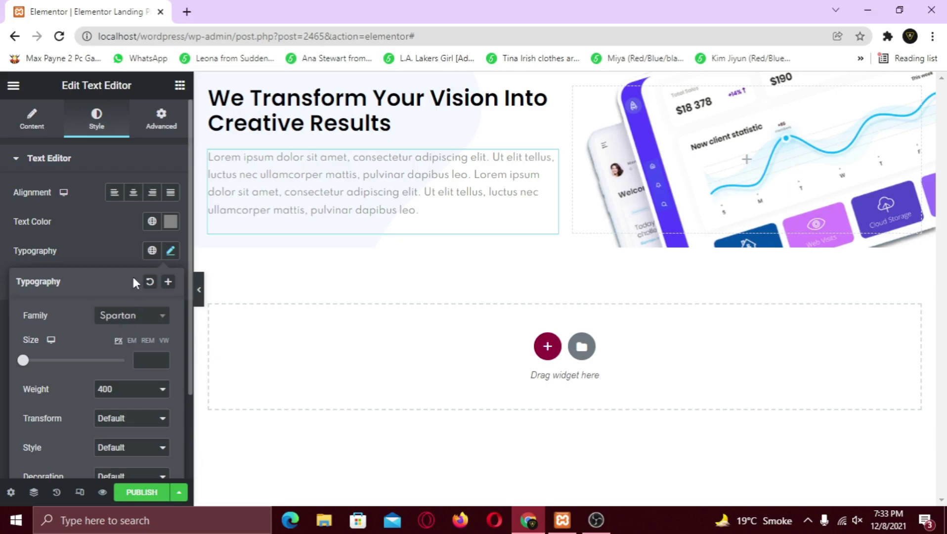
- Add a Button widget below the paragraph with the text "Start Free Trial" and size Medium
{"action": "left_click", "coordinate": [179, 86]}
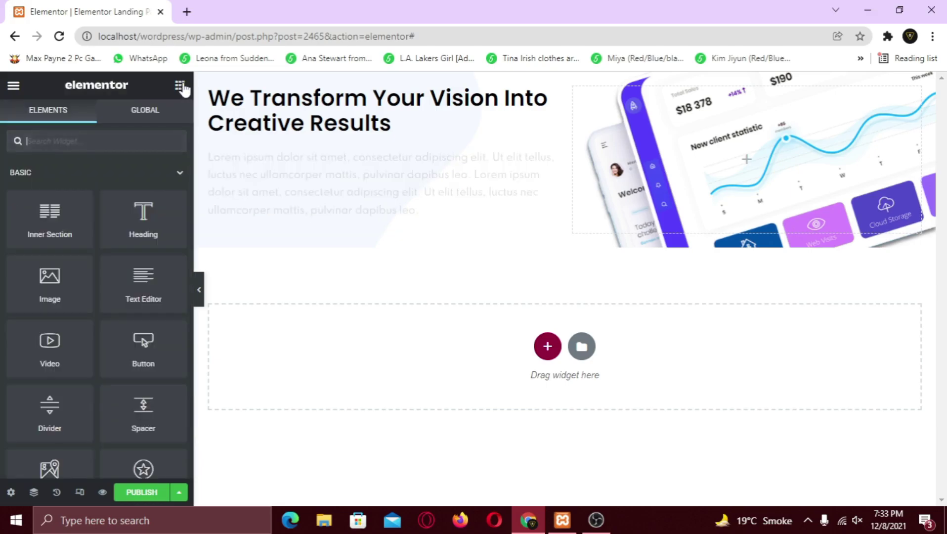
{"action": "left_click_drag", "start_coordinate": [135, 350], "coordinate": [257, 220]}
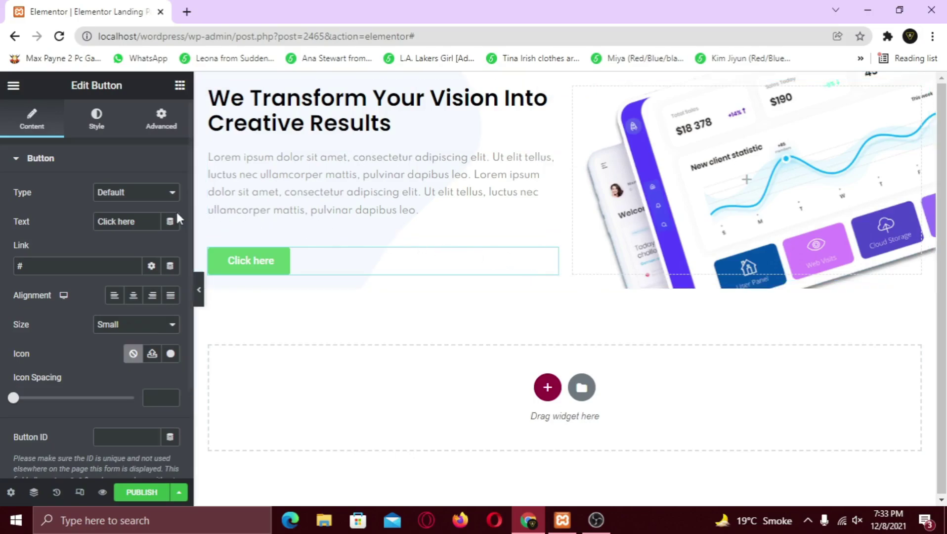
{"action": "left_click_drag", "start_coordinate": [136, 221], "coordinate": [96, 222]}
{"action": "left_click", "coordinate": [94, 229]}
{"action": "type", "text": "Start Free Trial"}
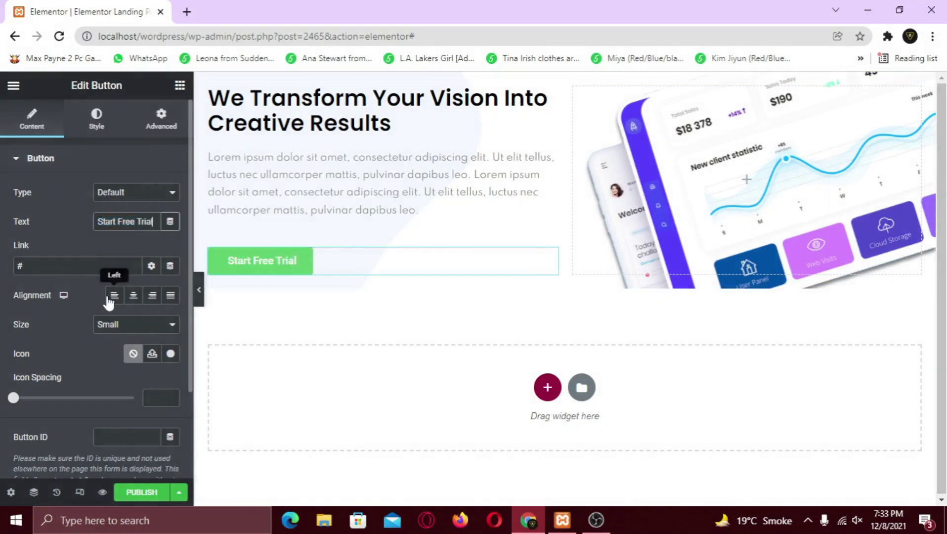
{"action": "left_click", "coordinate": [115, 326]}
{"action": "left_click", "coordinate": [117, 361]}
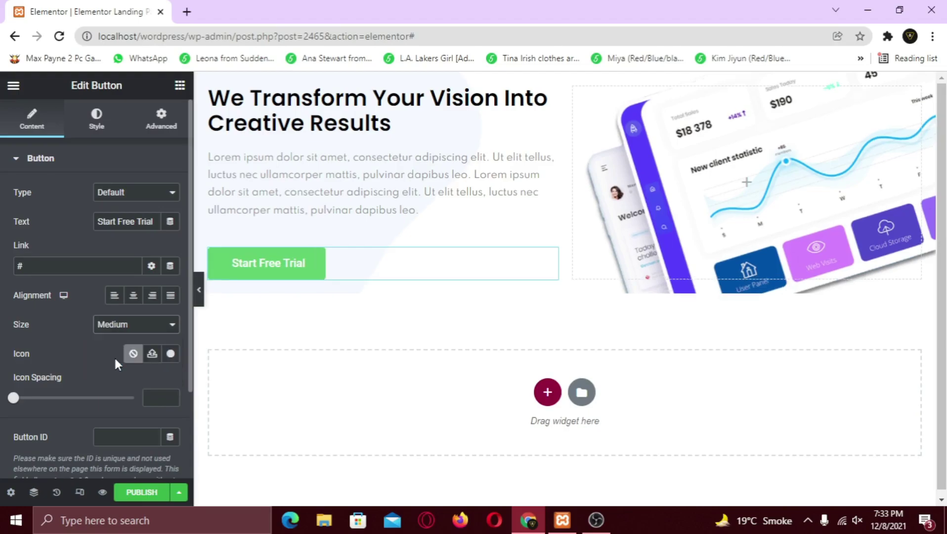
- Find the plain right arrow in the icon library and insert it as the button's icon
{"action": "left_click", "coordinate": [170, 354]}
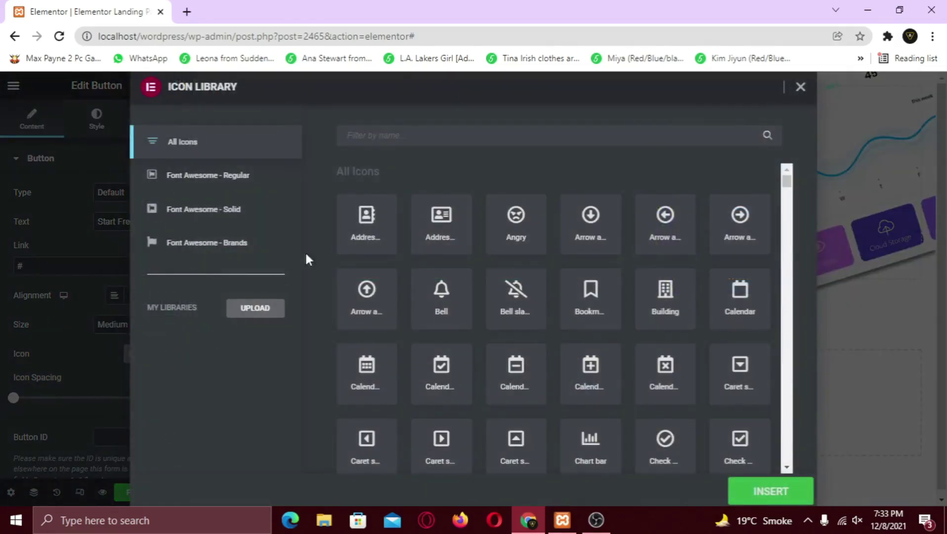
{"action": "left_click", "coordinate": [393, 136]}
{"action": "type", "text": "arrow"}
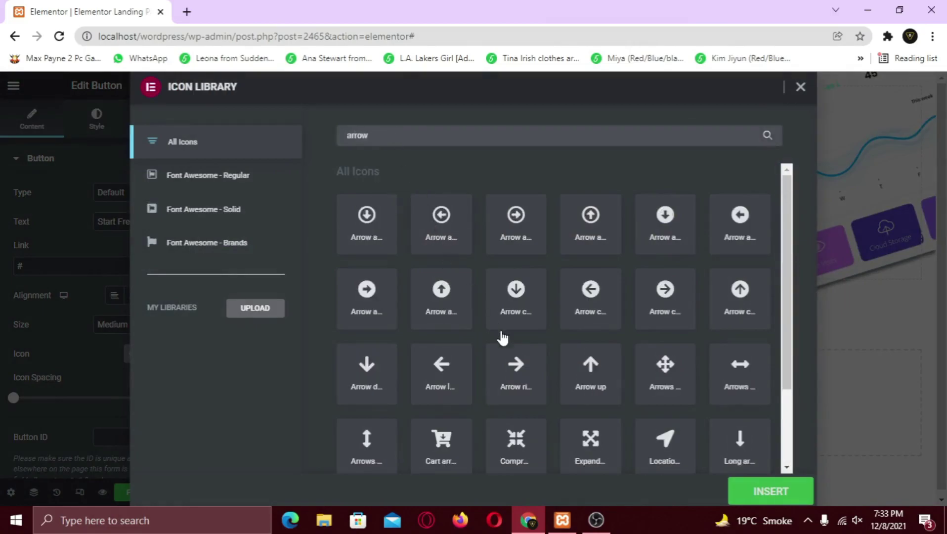
{"action": "left_click", "coordinate": [532, 393]}
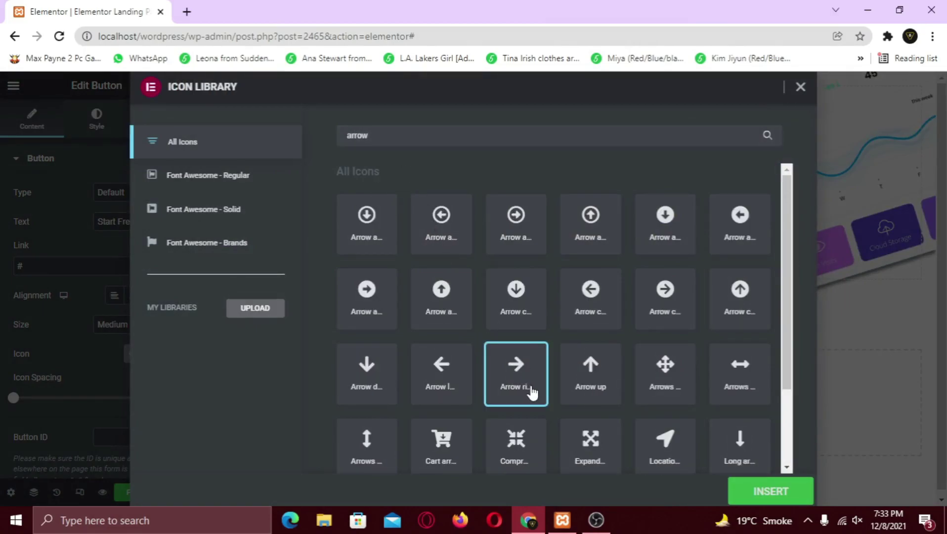
{"action": "left_click", "coordinate": [746, 490]}
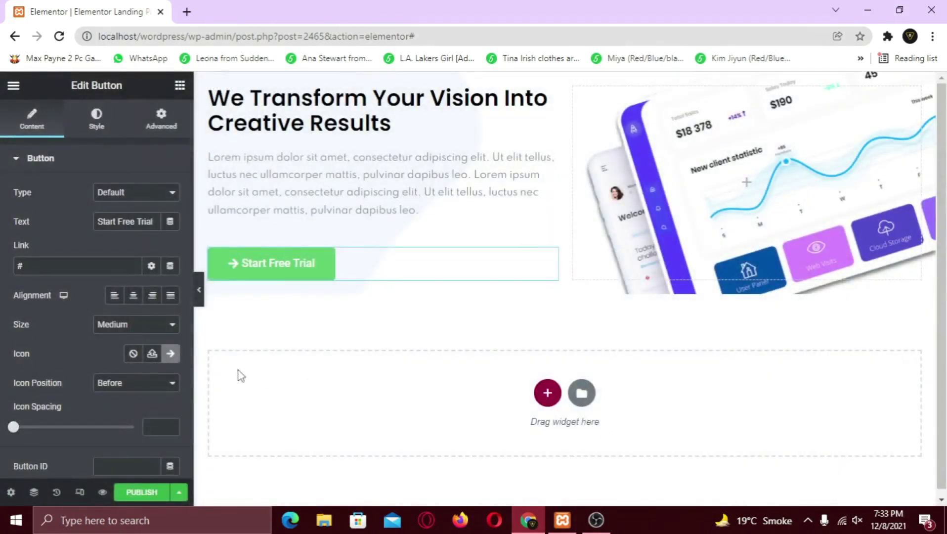
- Set the button's icon position to After and its icon spacing to 18
{"action": "left_click", "coordinate": [137, 383]}
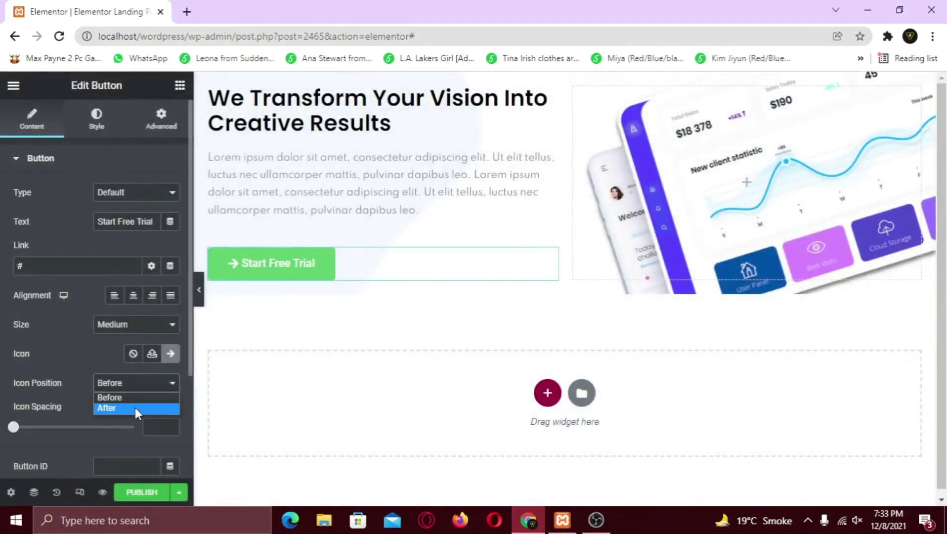
{"action": "left_click", "coordinate": [136, 409]}
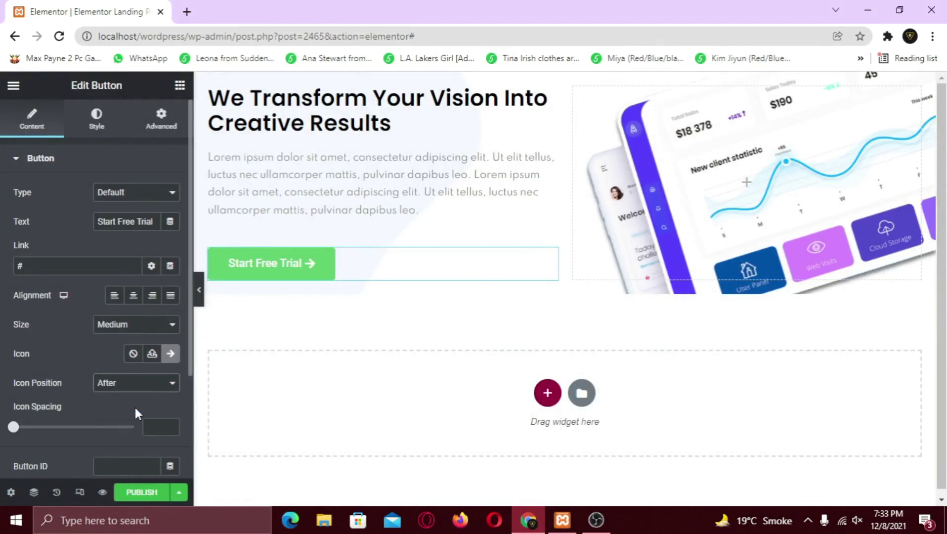
{"action": "left_click_drag", "start_coordinate": [14, 432], "coordinate": [67, 436]}
{"action": "left_click", "coordinate": [172, 431]}
{"action": "left_click", "coordinate": [172, 431]}
{"action": "left_click", "coordinate": [173, 430]}
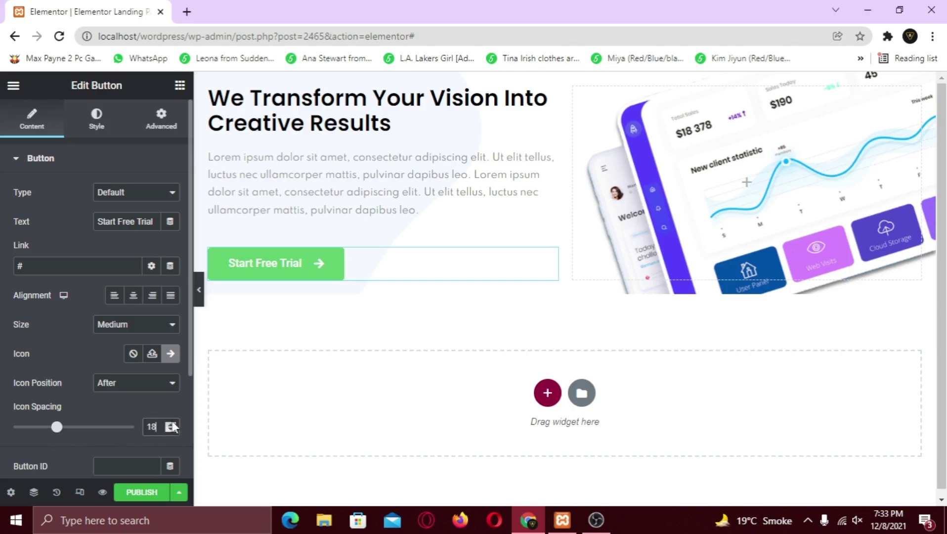
- Set the button text's font family to Poppins
{"action": "left_click", "coordinate": [96, 129]}
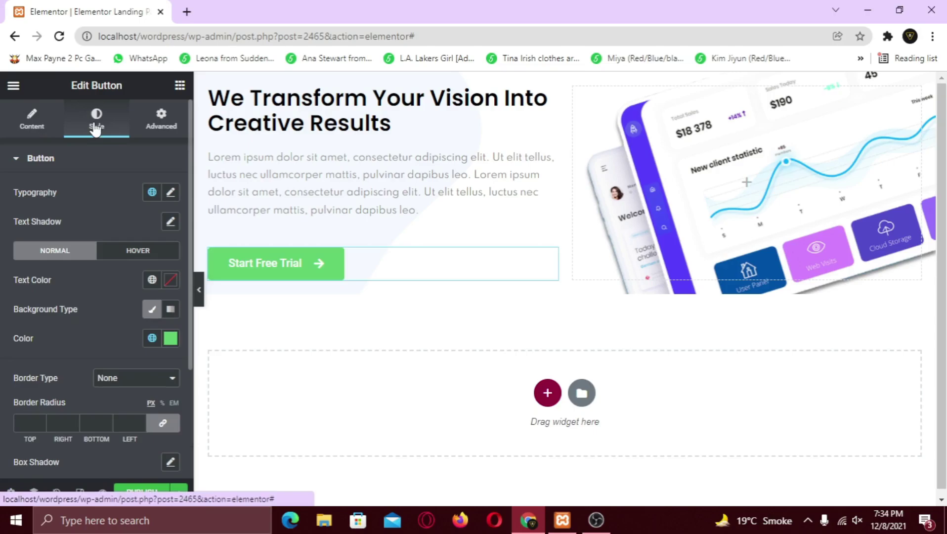
{"action": "left_click", "coordinate": [170, 193]}
{"action": "left_click", "coordinate": [129, 264]}
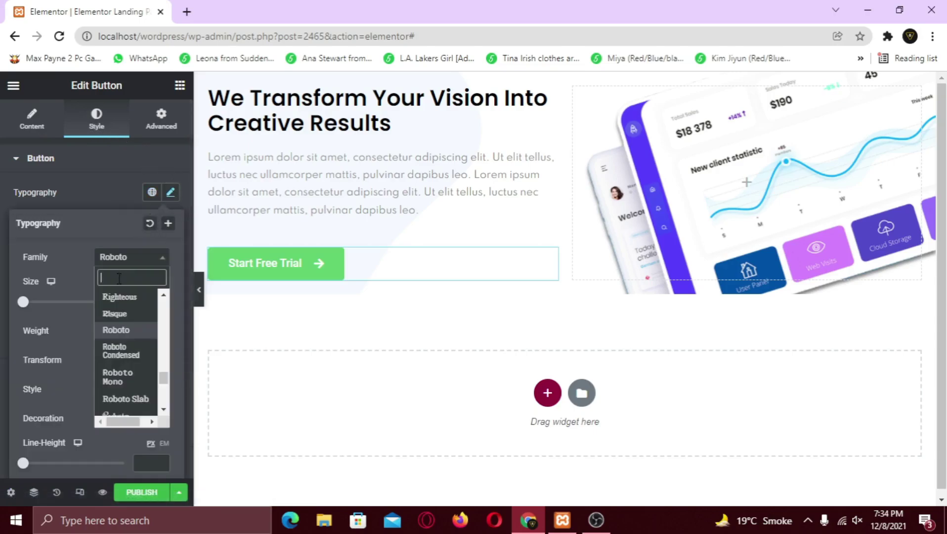
{"action": "type", "text": "poppins"}
{"action": "key", "text": "Return"}
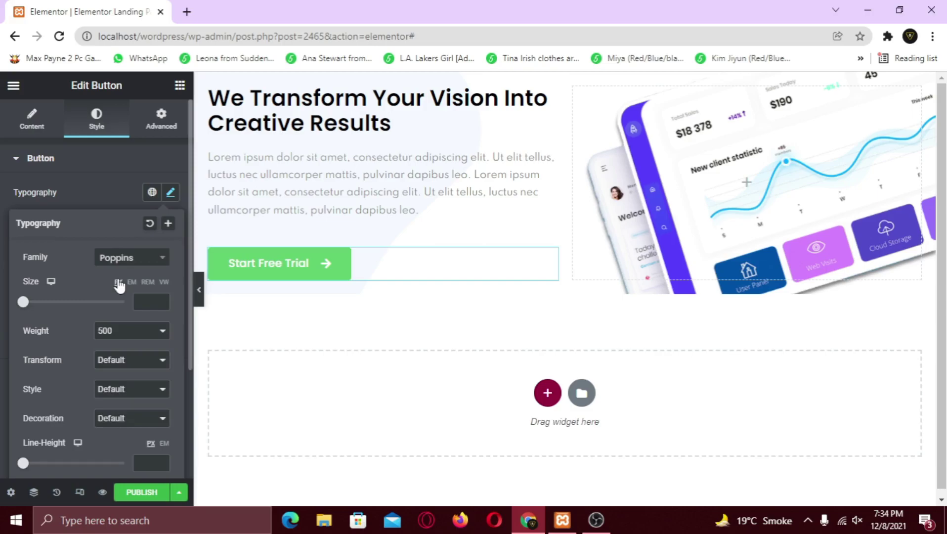
{"action": "left_click", "coordinate": [94, 199]}
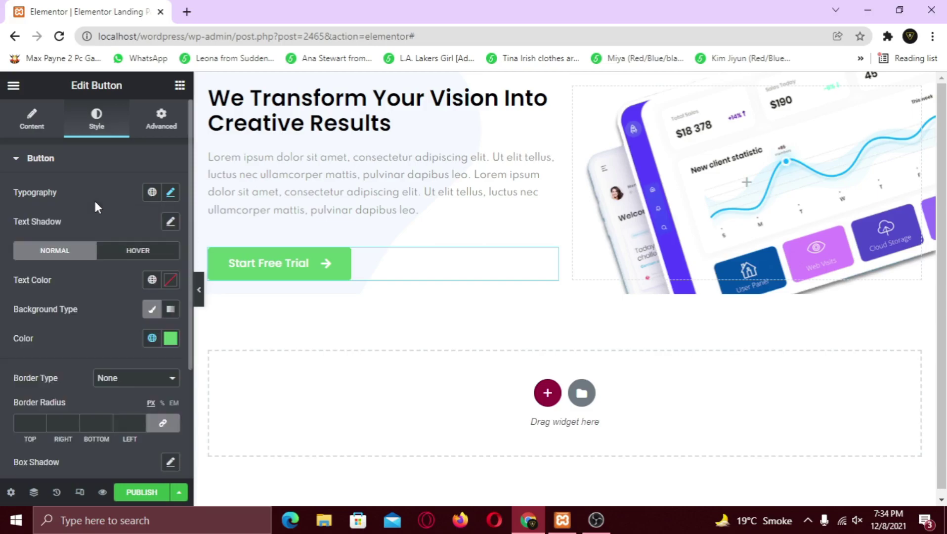
- Set the Start Free Trial button's normal background color to #ff7052
{"action": "left_click", "coordinate": [170, 338]}
{"action": "left_click_drag", "start_coordinate": [134, 303], "coordinate": [109, 301]}
{"action": "type", "text": "ff705"}
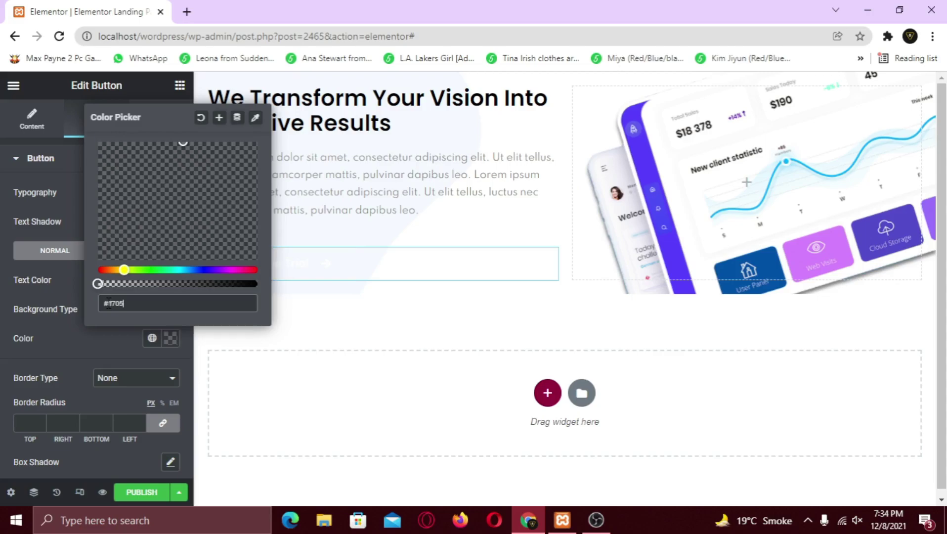
{"action": "type", "text": "2"}
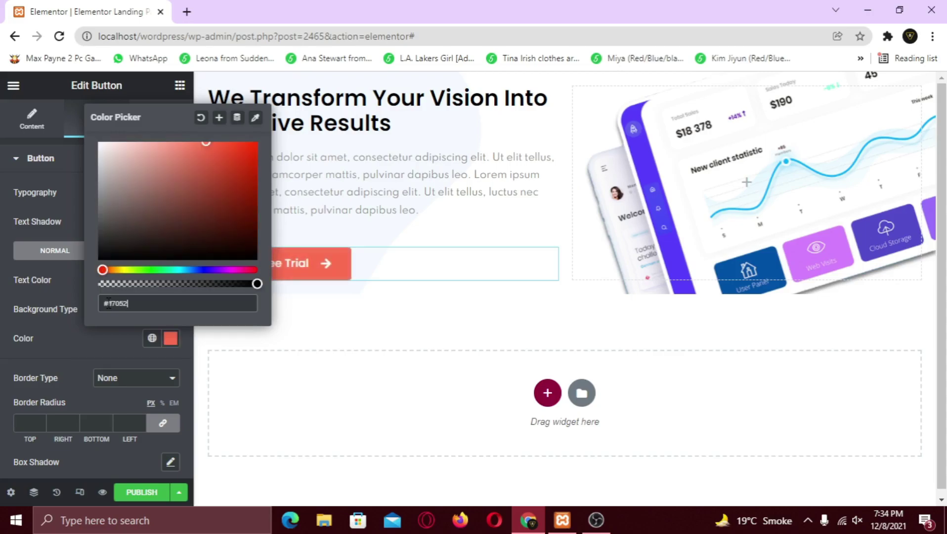
{"action": "left_click", "coordinate": [113, 352]}
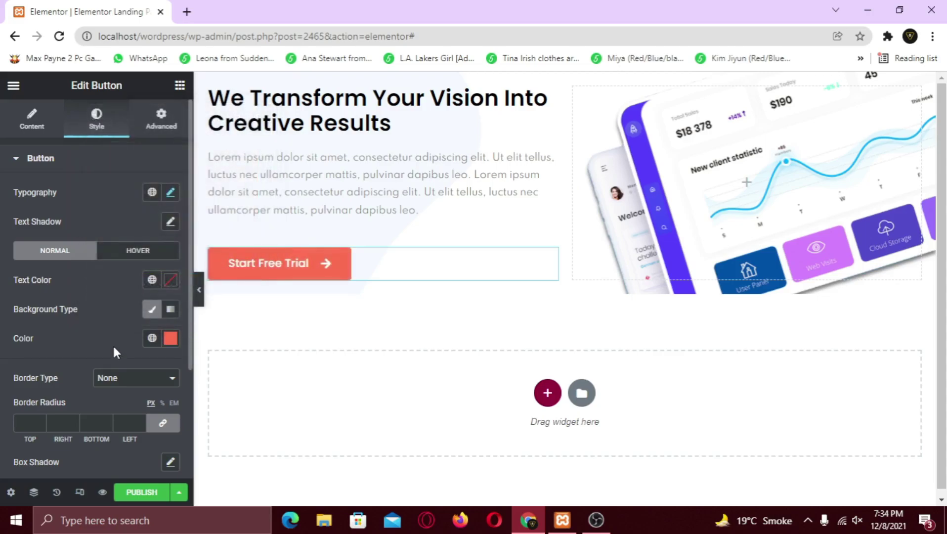
- Set the button's hover background color to #EE5535, a darker shade of #ff7052, and preview the banner without the editing panel
{"action": "left_click", "coordinate": [133, 253]}
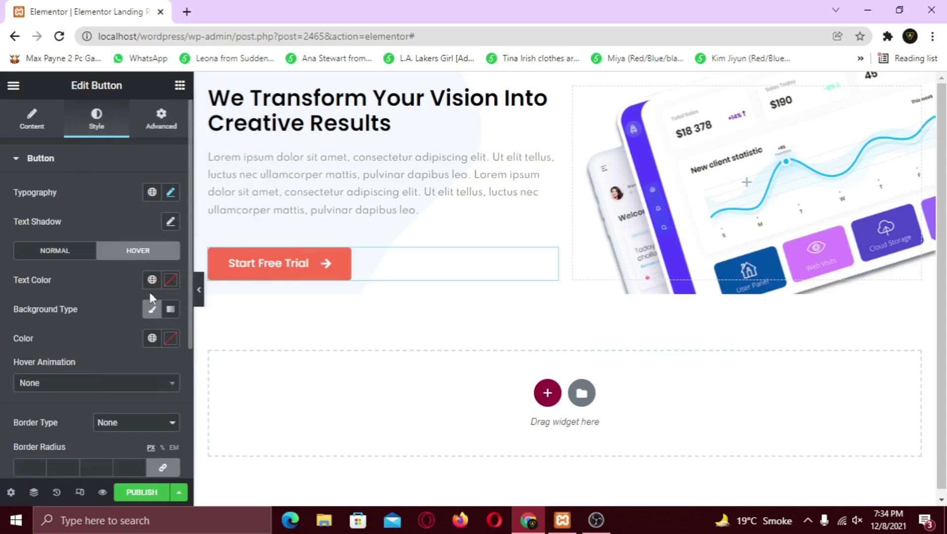
{"action": "left_click", "coordinate": [170, 340]}
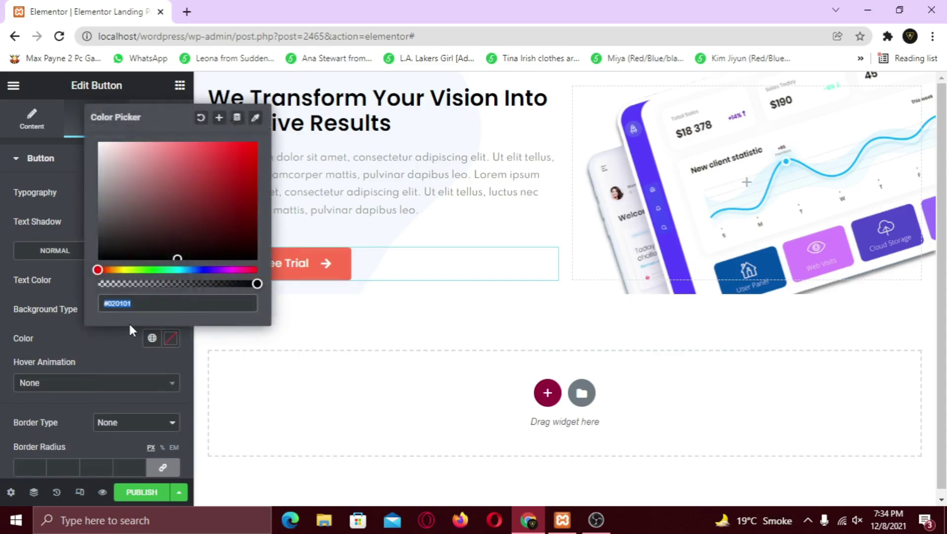
{"action": "type", "text": "#ff7052"}
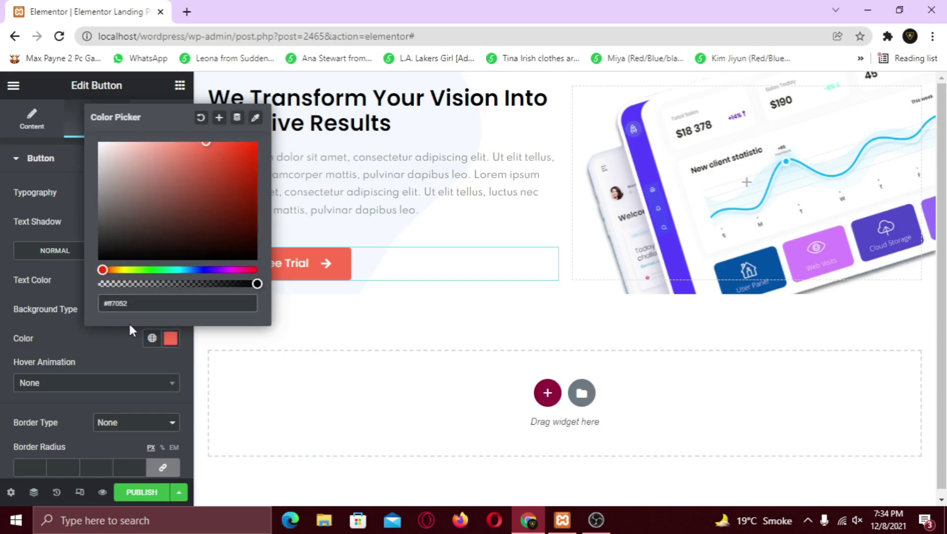
{"action": "left_click", "coordinate": [200, 146]}
{"action": "left_click_drag", "start_coordinate": [200, 145], "coordinate": [223, 163]}
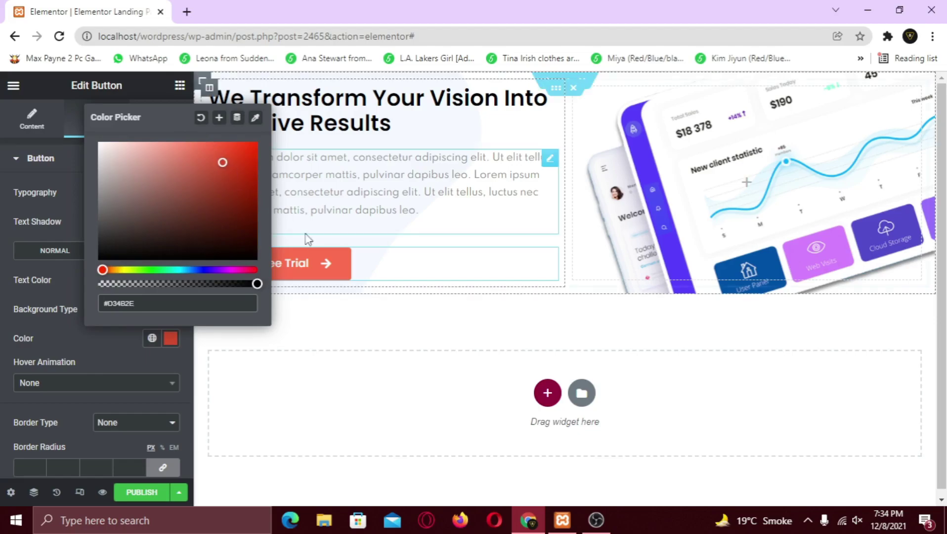
{"action": "left_click_drag", "start_coordinate": [222, 161], "coordinate": [222, 149]}
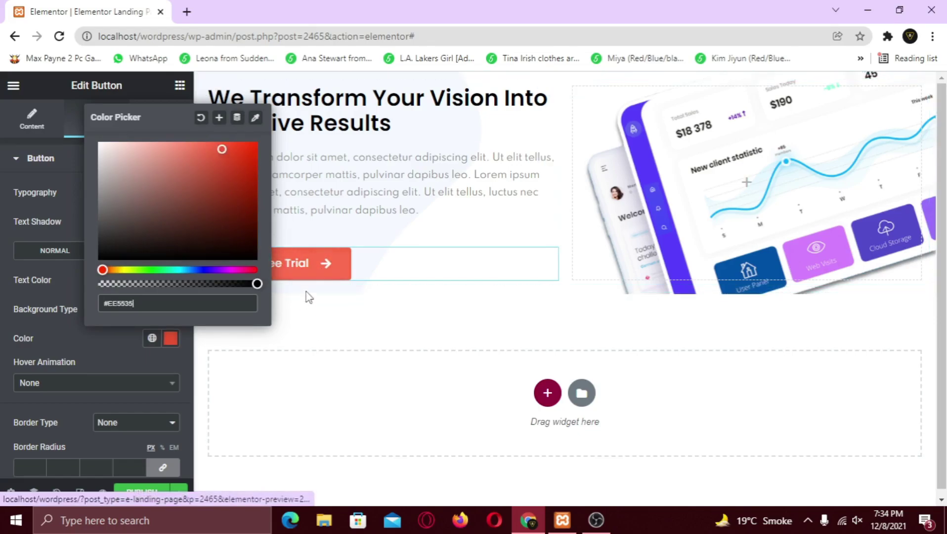
{"action": "left_click", "coordinate": [113, 340]}
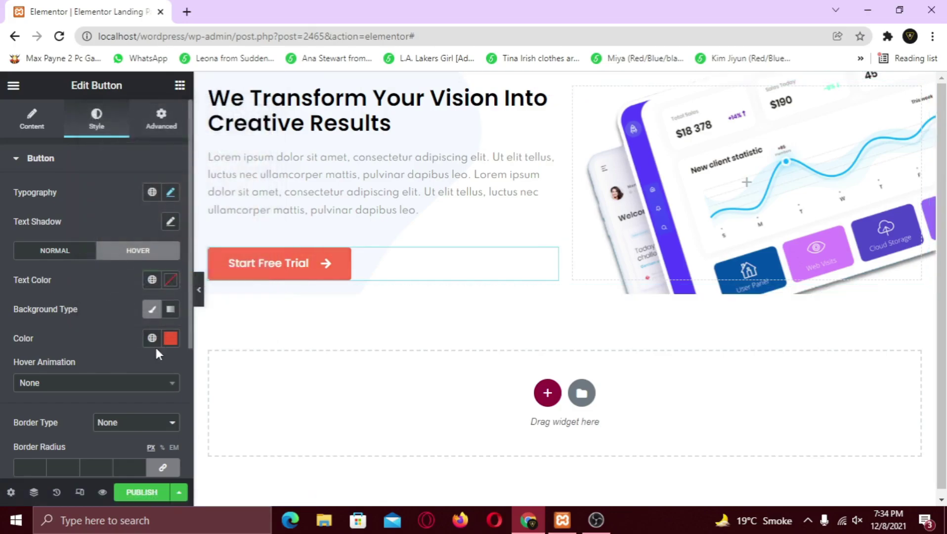
{"action": "left_click", "coordinate": [200, 294]}
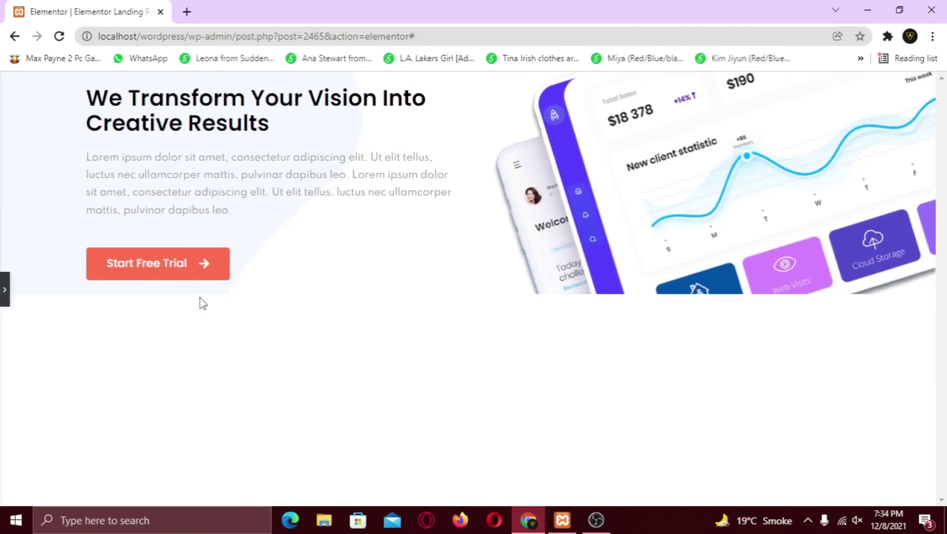
{"action": "left_click", "coordinate": [4, 289]}
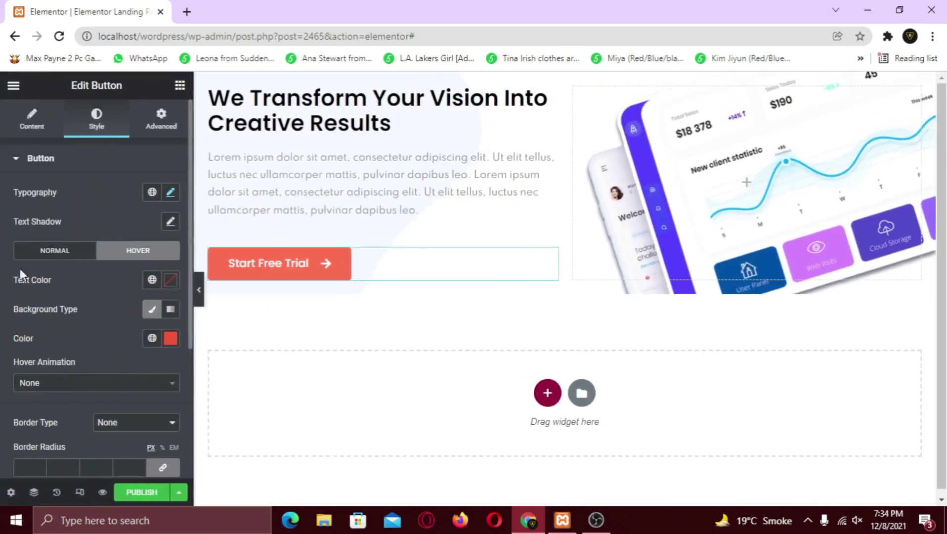
- Add a Spacer widget above the heading and image columns of the hero section and set its space to 100 px
{"action": "left_click", "coordinate": [180, 85]}
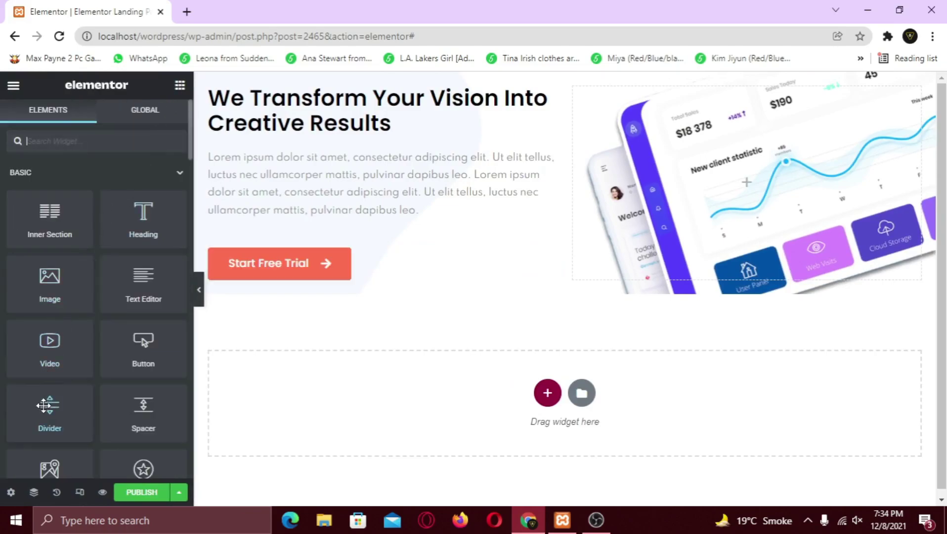
{"action": "left_click_drag", "start_coordinate": [138, 415], "coordinate": [533, 83]}
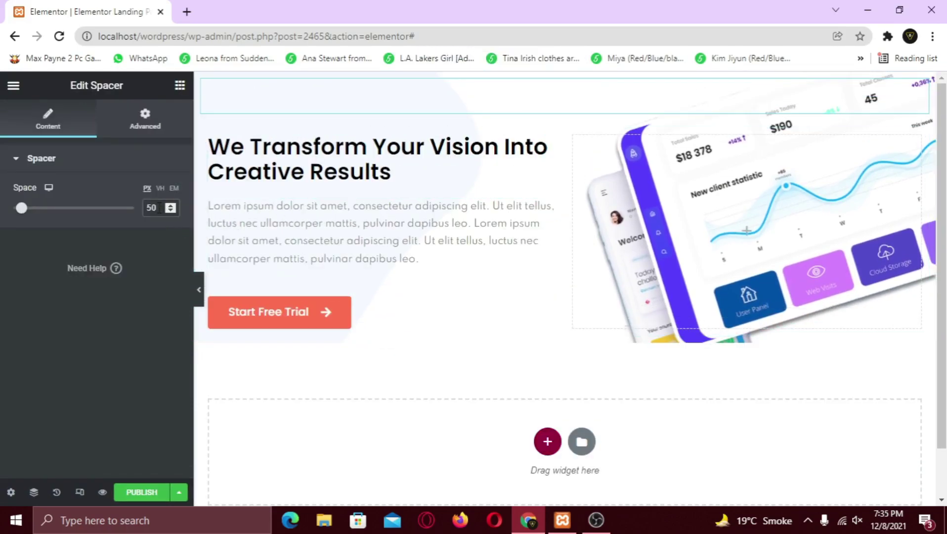
{"action": "type", "text": "100"}
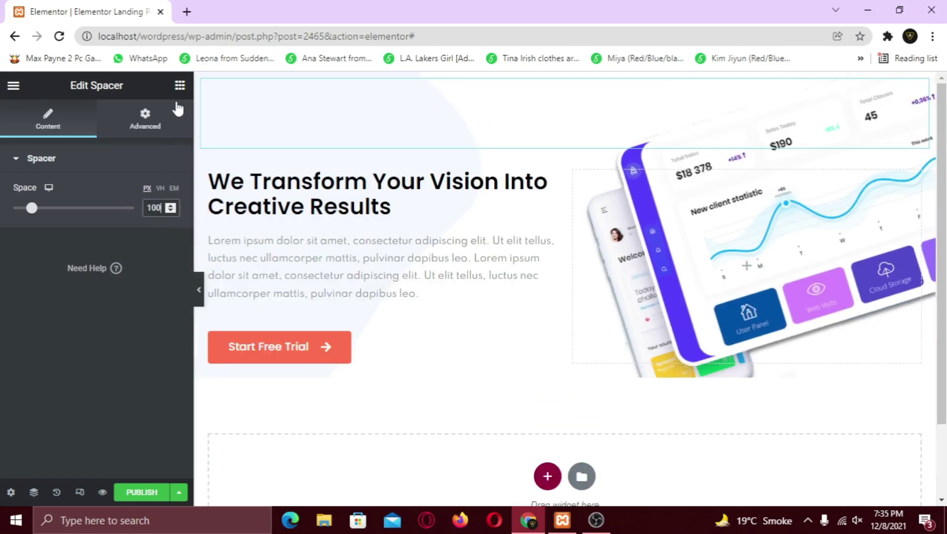
- Add a Spacer below the hero's inner columns with a space of 260 px, and preview the whole banner
{"action": "left_click", "coordinate": [179, 87]}
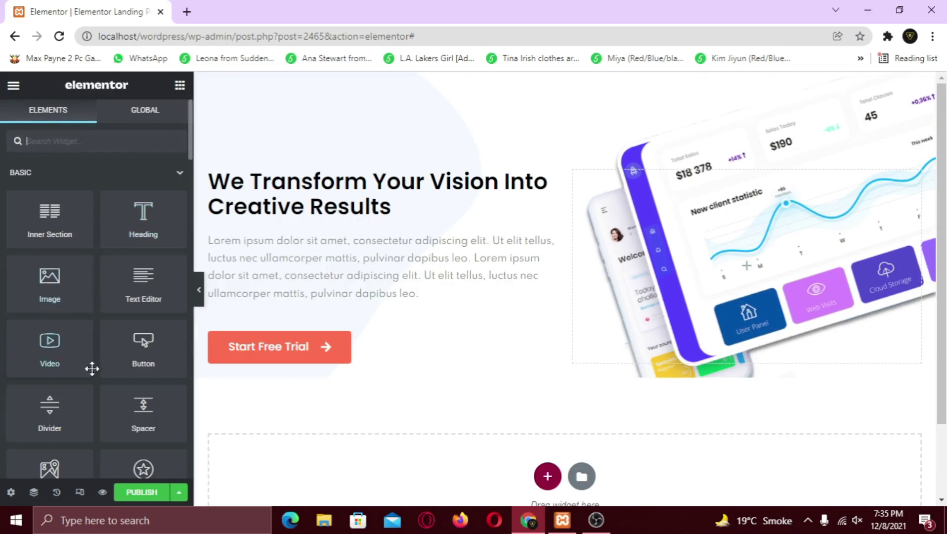
{"action": "left_click_drag", "start_coordinate": [112, 416], "coordinate": [442, 367]}
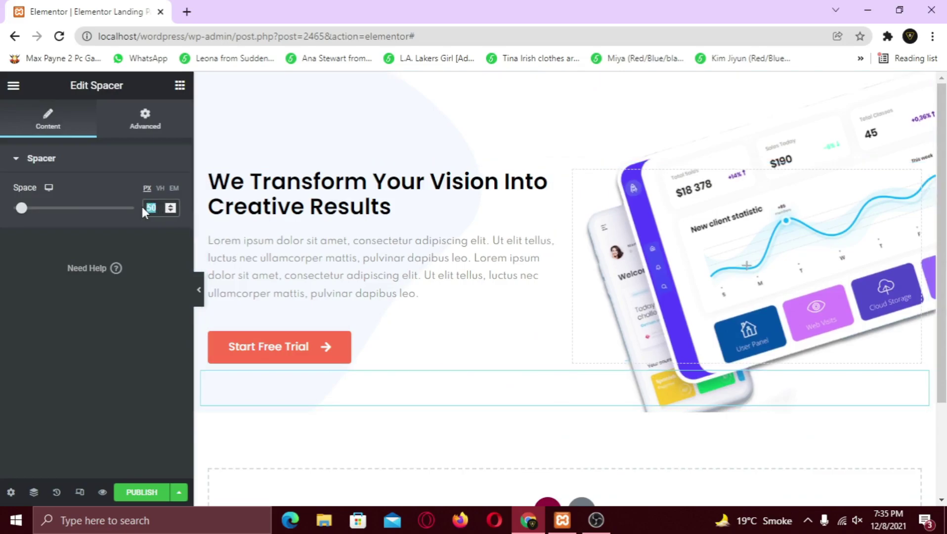
{"action": "type", "text": "260"}
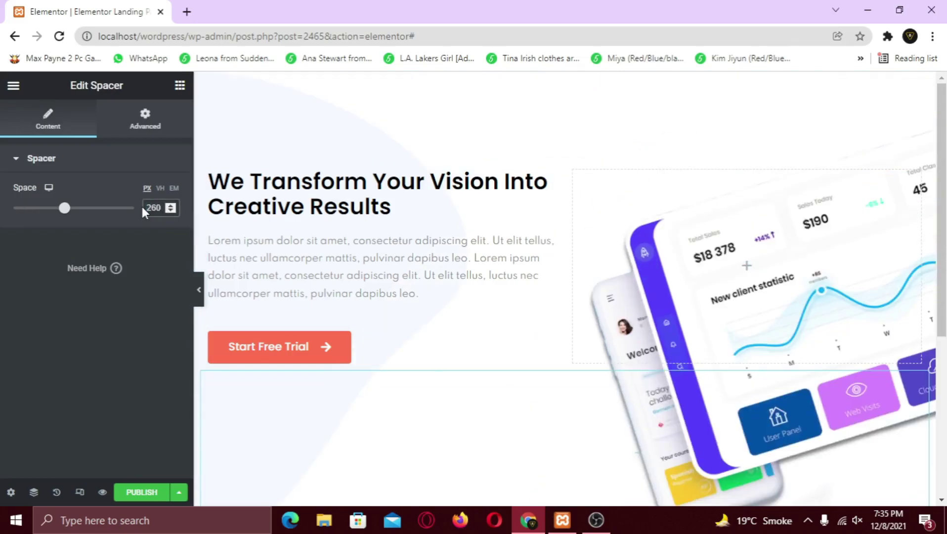
{"action": "left_click", "coordinate": [198, 289]}
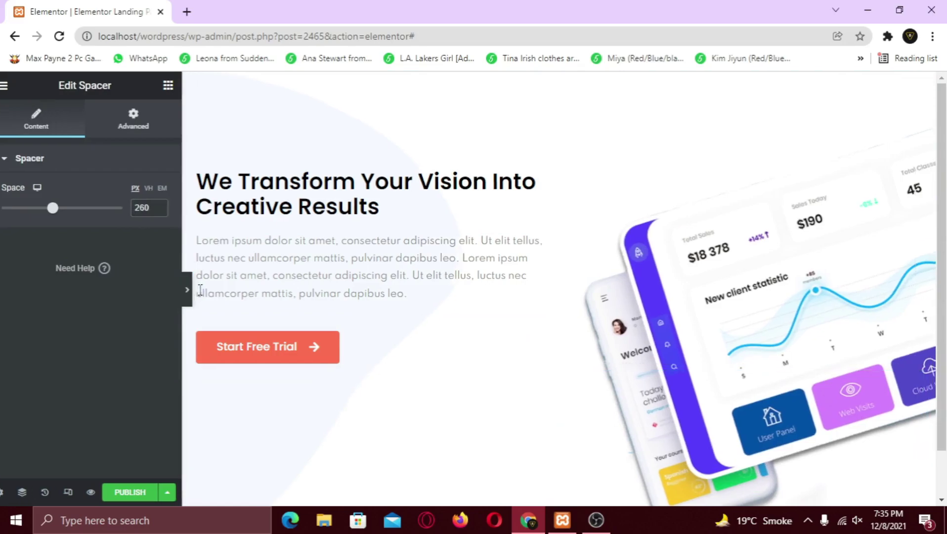
{"action": "scroll", "coordinate": [279, 261], "scroll_direction": "down", "scroll_amount": 1}
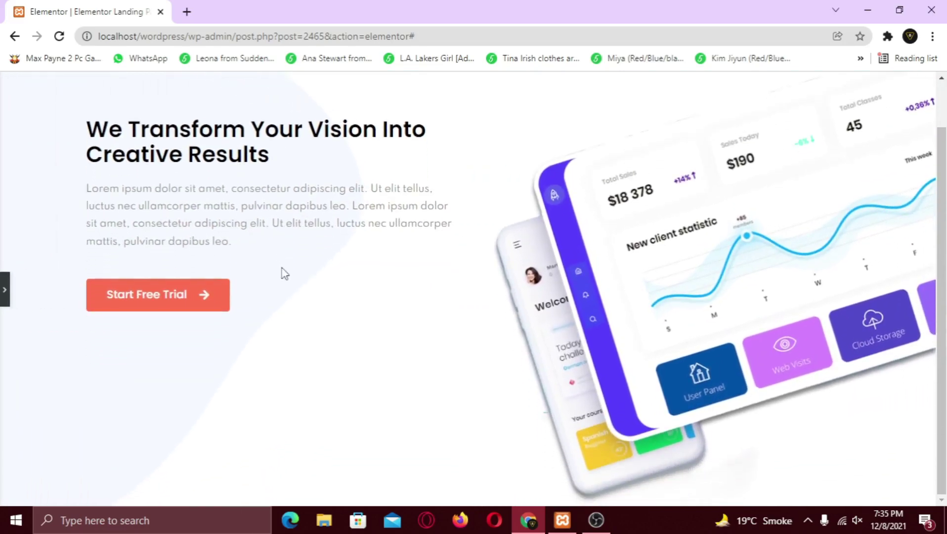
{"action": "scroll", "coordinate": [285, 273], "scroll_direction": "up", "scroll_amount": 1}
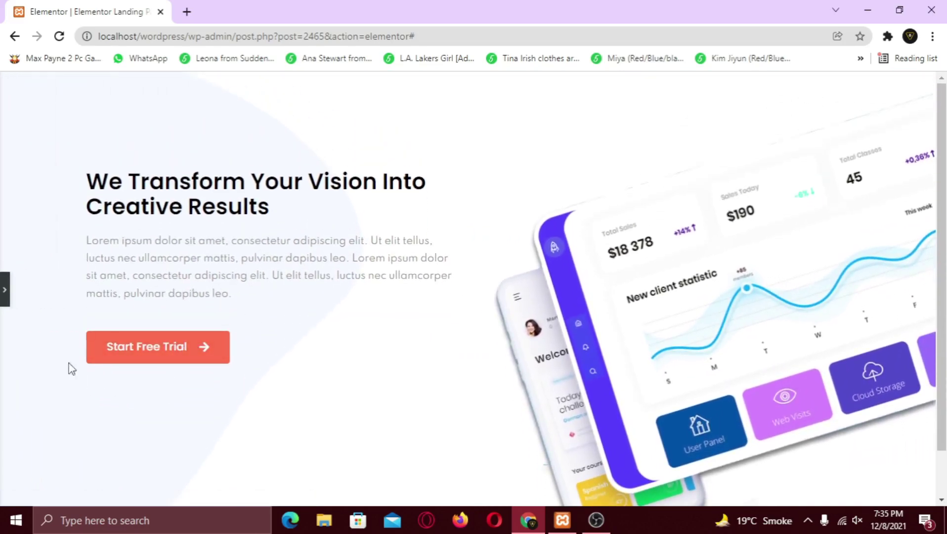
{"action": "left_click", "coordinate": [4, 292]}
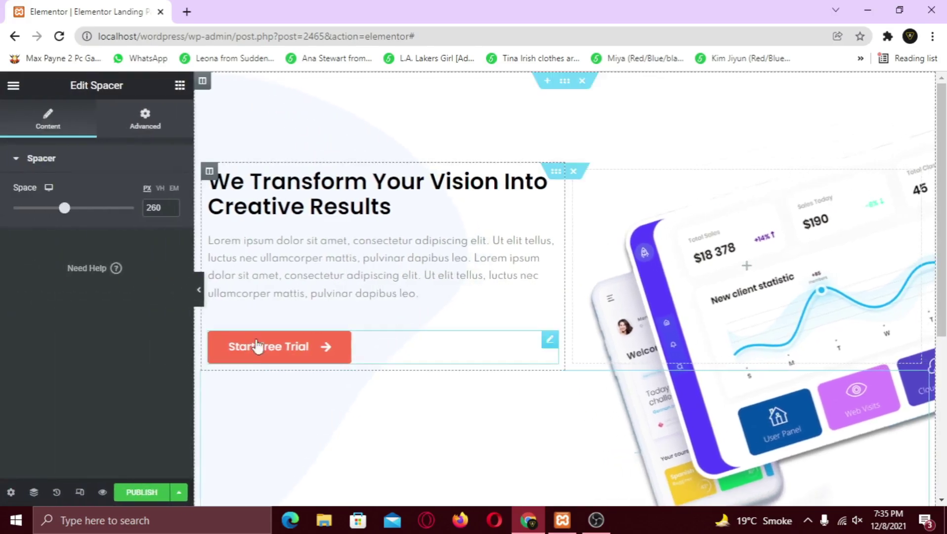
- Round the Start Free Trial button with a border radius of 50 px on all corners
{"action": "left_click", "coordinate": [550, 344]}
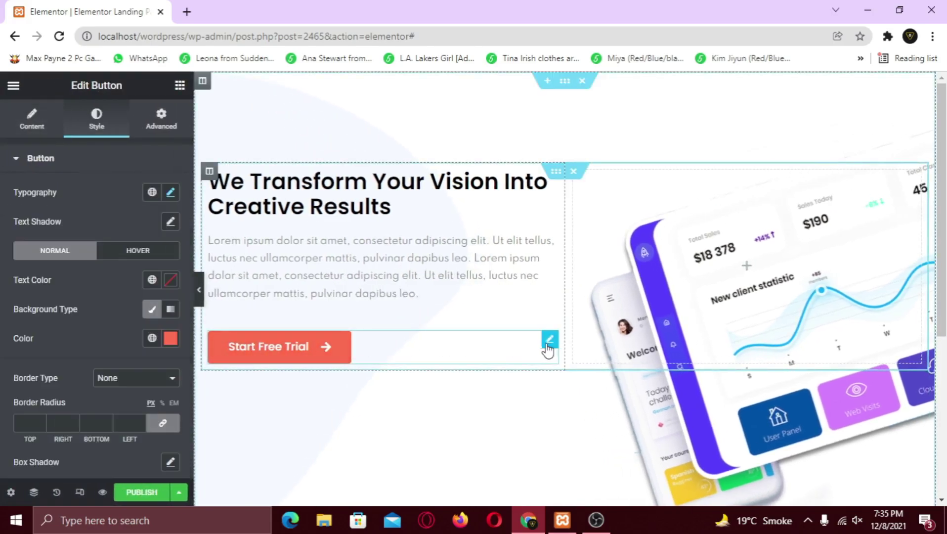
{"action": "left_click", "coordinate": [23, 422]}
{"action": "type", "text": "50"}
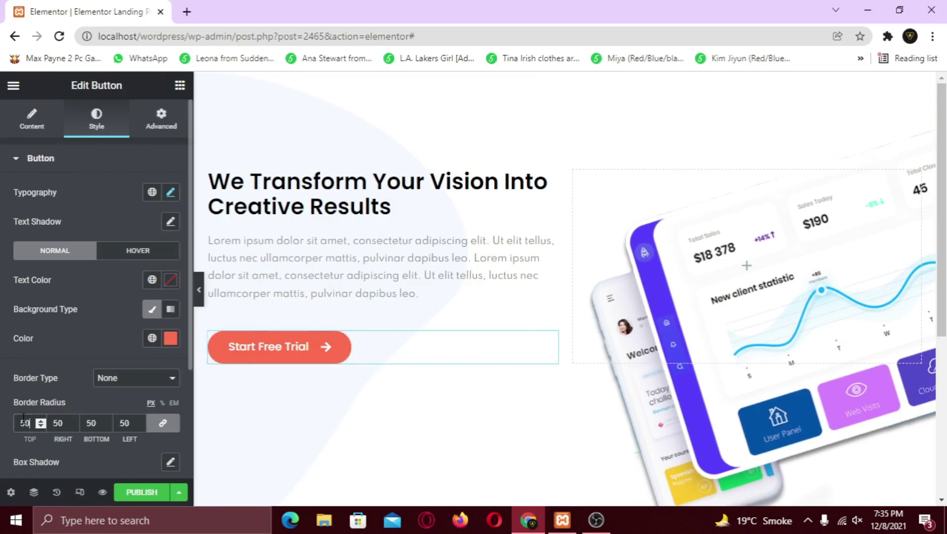
{"action": "left_click", "coordinate": [199, 290]}
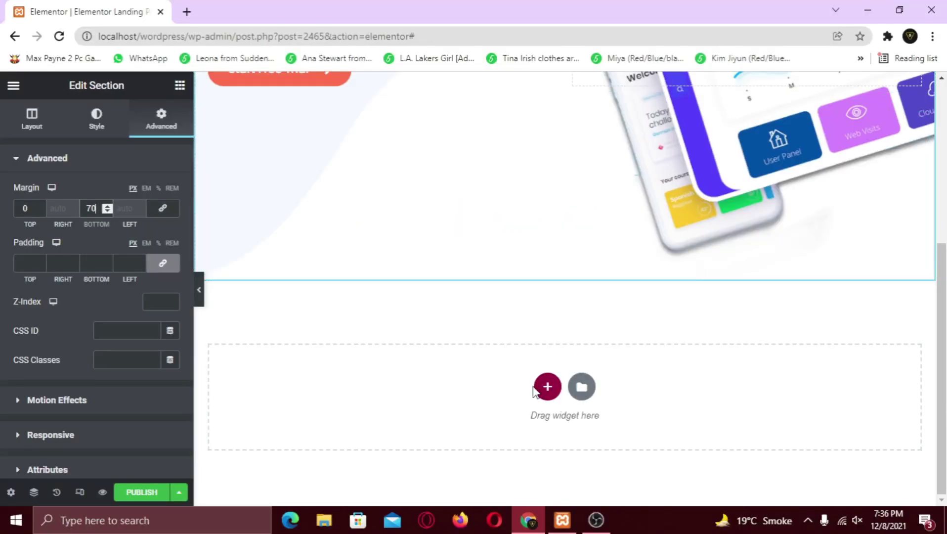
- Add a single-column section below the hero banner and place a Heading widget in it
{"action": "left_click", "coordinate": [543, 389]}
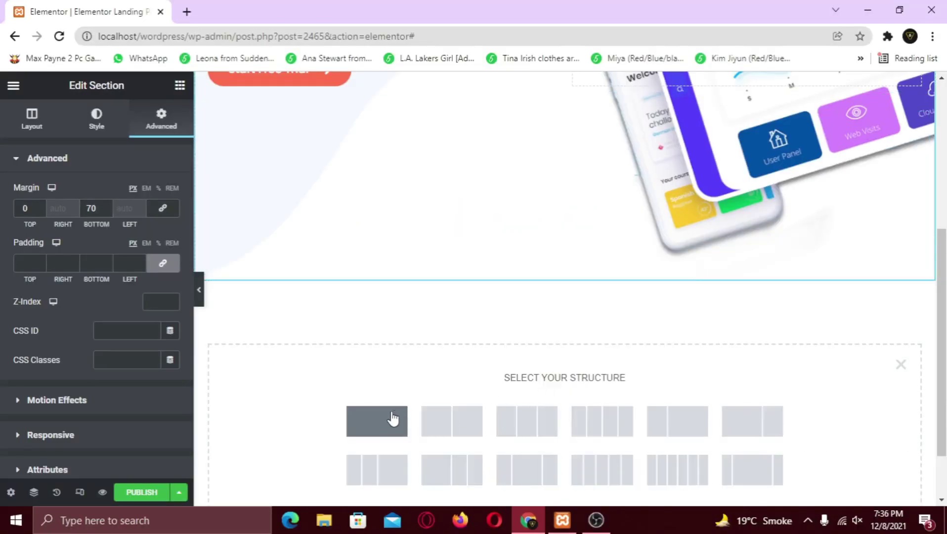
{"action": "left_click", "coordinate": [379, 429]}
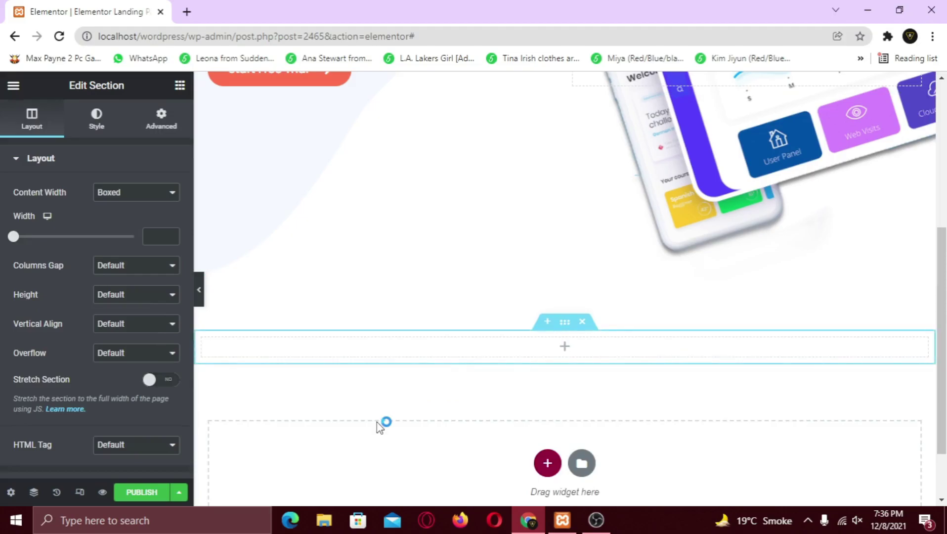
{"action": "left_click", "coordinate": [182, 88]}
{"action": "left_click_drag", "start_coordinate": [148, 216], "coordinate": [325, 348]}
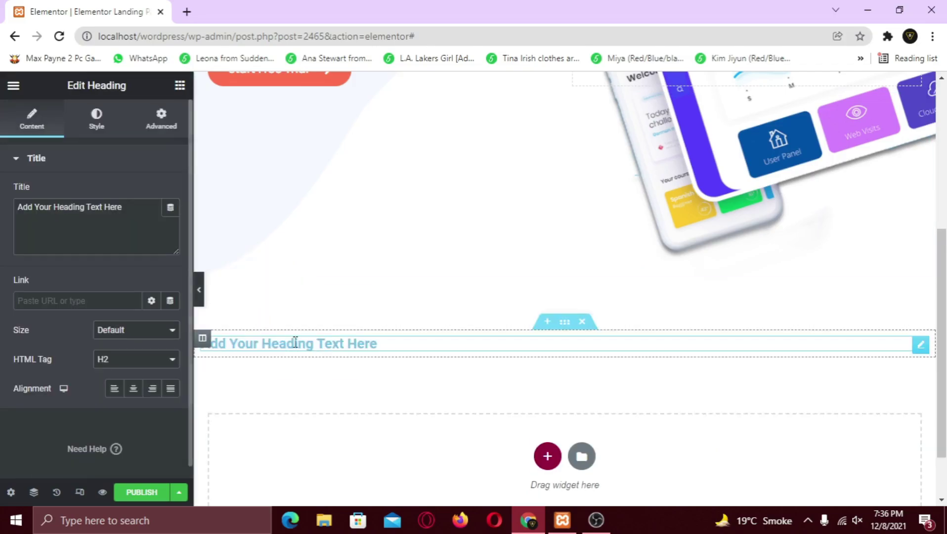
- Set the vertical alignment of the new section's column to Middle
{"action": "right_click", "coordinate": [209, 341]}
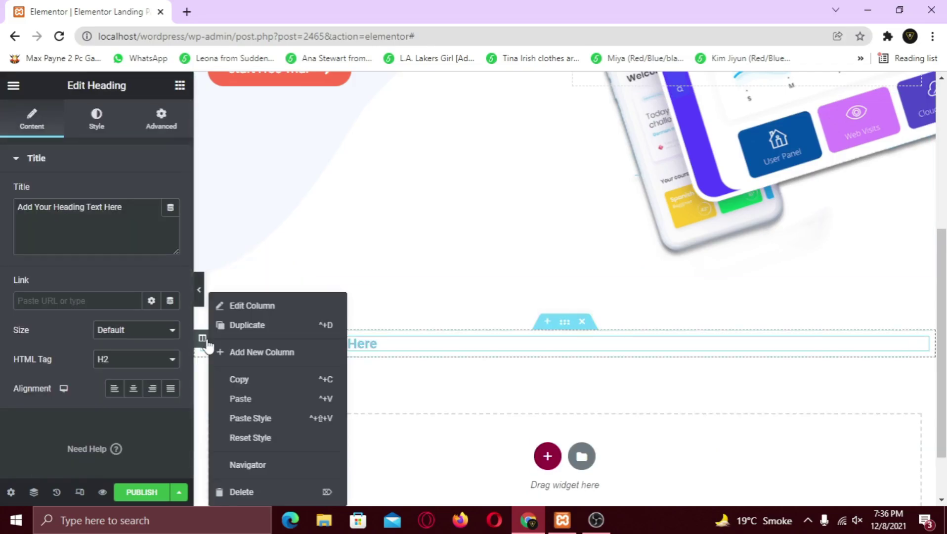
{"action": "left_click", "coordinate": [241, 307]}
{"action": "left_click", "coordinate": [131, 222]}
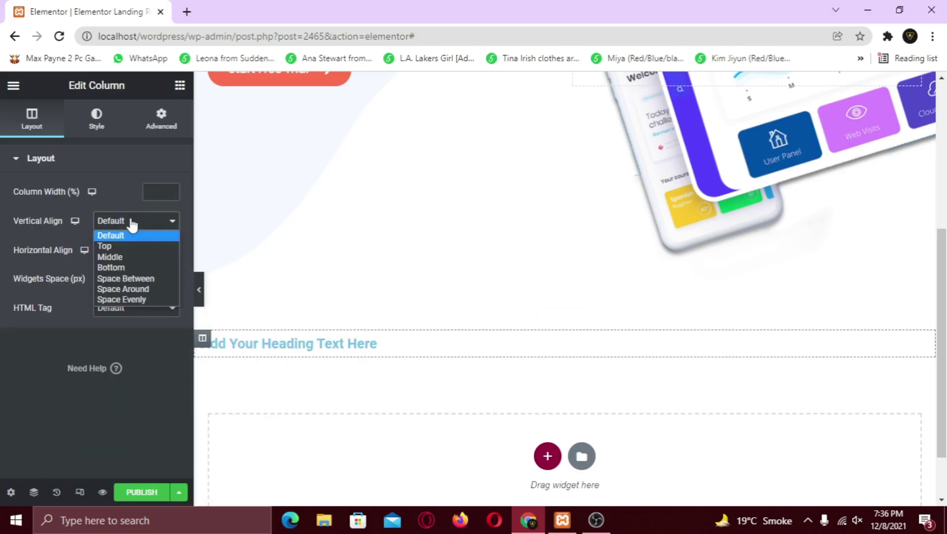
{"action": "left_click", "coordinate": [127, 257]}
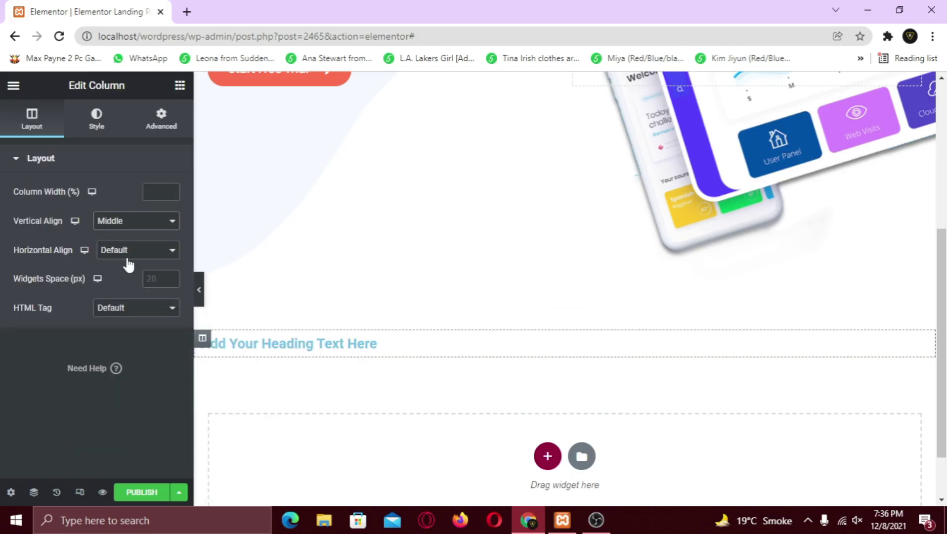
- Replace the new heading's placeholder title with "Web Development"
{"action": "left_click", "coordinate": [343, 343]}
{"action": "left_click_drag", "start_coordinate": [133, 207], "coordinate": [19, 203]}
{"action": "type", "text": "We"}
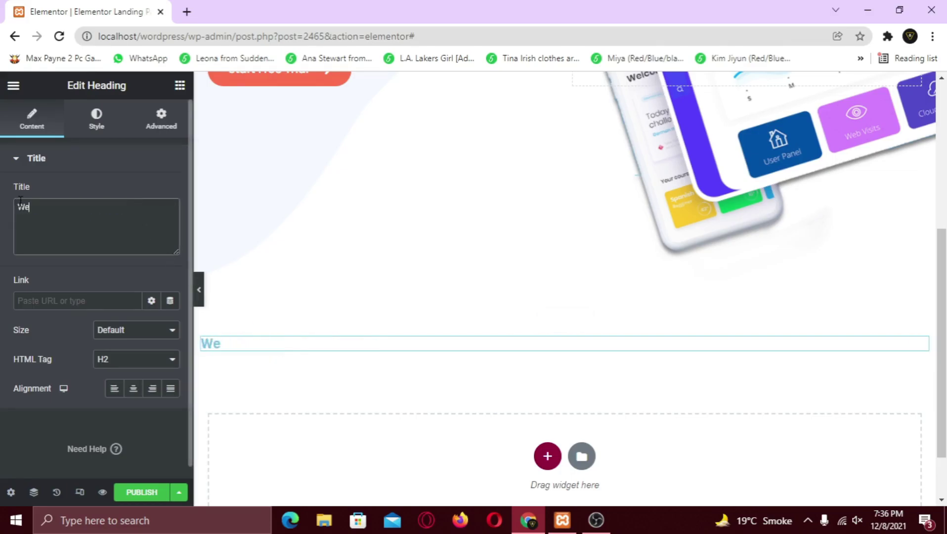
{"action": "type", "text": "b Devel"}
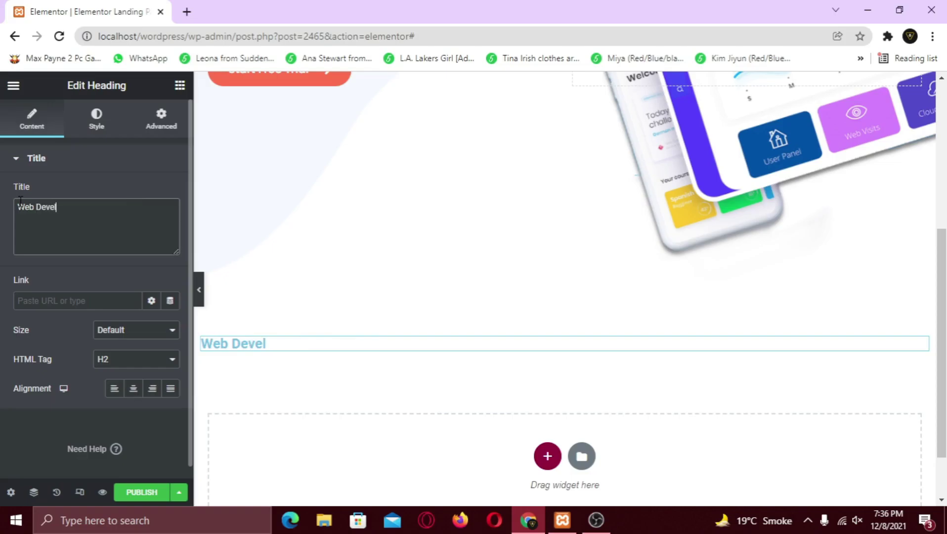
{"action": "type", "text": "opment"}
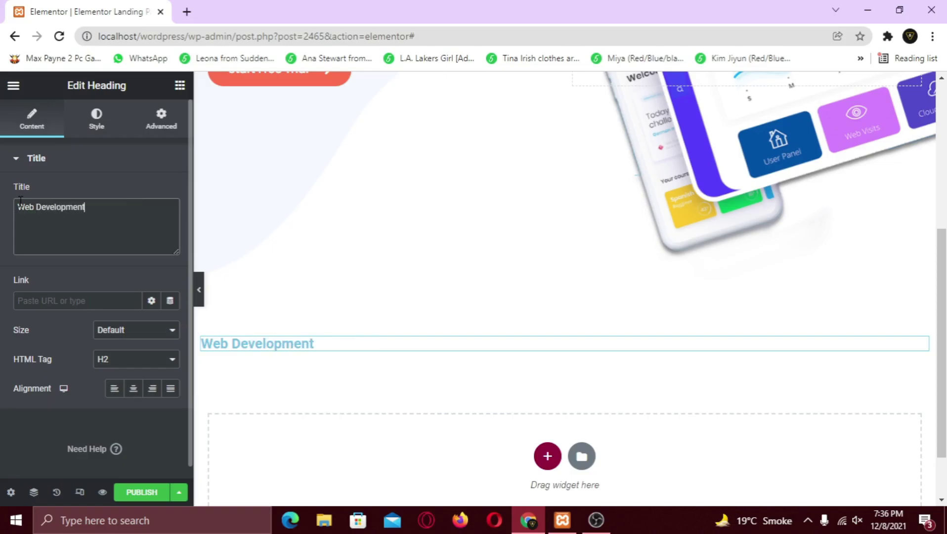
- Set the text color of the Web Development heading to black
{"action": "left_click", "coordinate": [98, 118]}
{"action": "left_click", "coordinate": [170, 192]}
{"action": "left_click_drag", "start_coordinate": [148, 245], "coordinate": [73, 377]}
{"action": "left_click", "coordinate": [72, 377]}
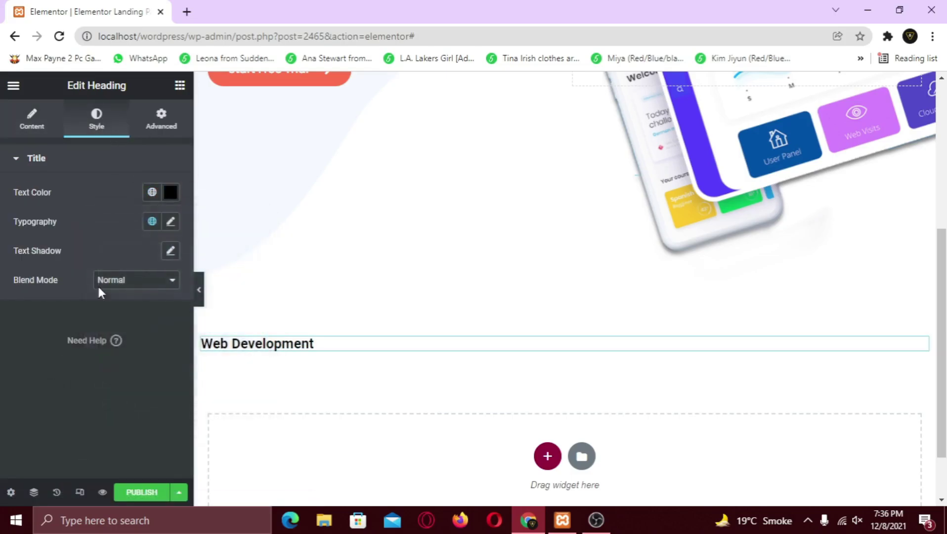
- Set the font family of the Web Development heading to Poppins
{"action": "left_click", "coordinate": [170, 223]}
{"action": "left_click", "coordinate": [132, 292]}
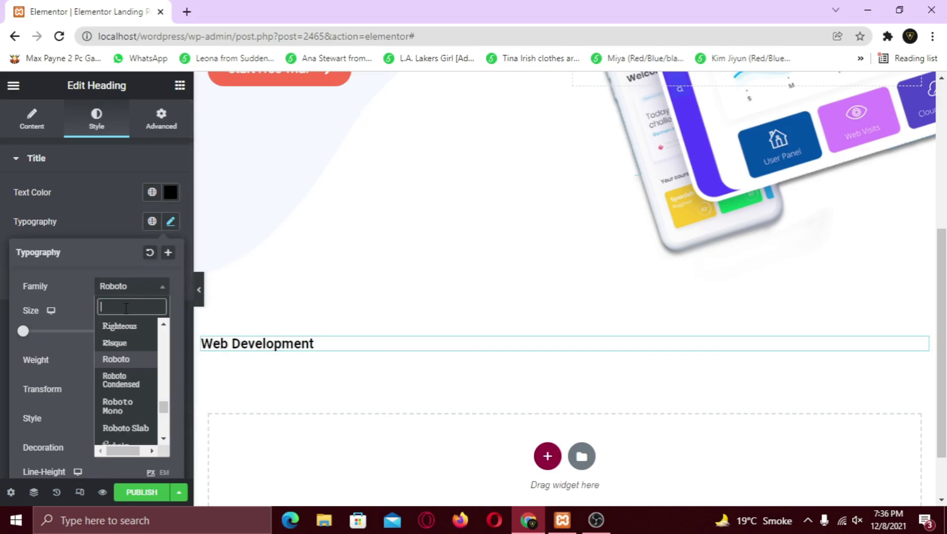
{"action": "type", "text": "pop"}
{"action": "key", "text": "Down"}
{"action": "key", "text": "Return"}
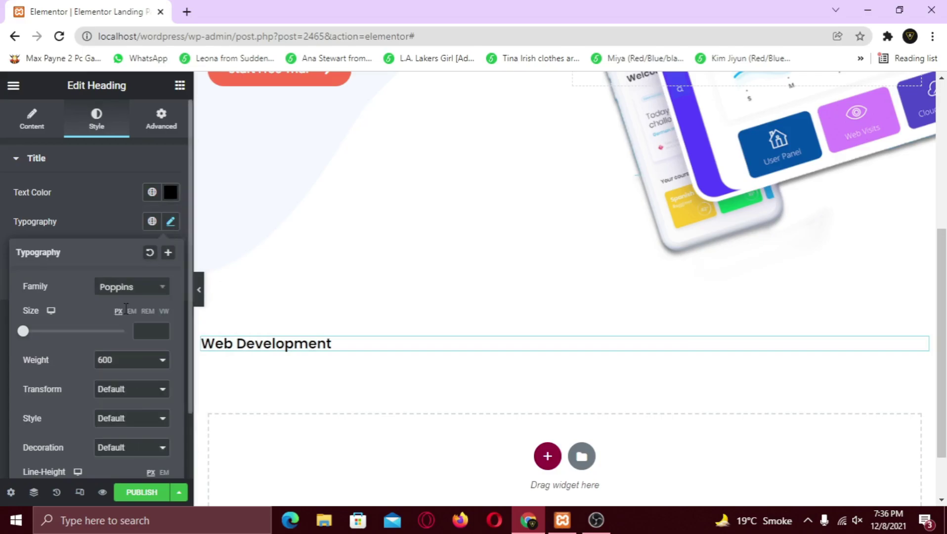
{"action": "left_click", "coordinate": [111, 218]}
- Add a Text Editor widget below the Web Development heading and give its text a custom medium grey color
{"action": "left_click", "coordinate": [179, 86]}
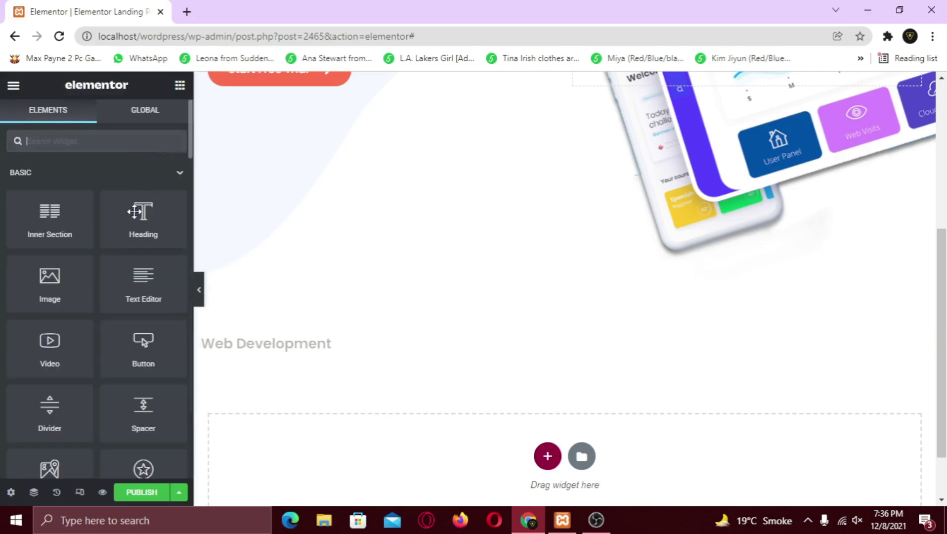
{"action": "left_click_drag", "start_coordinate": [122, 294], "coordinate": [274, 345]}
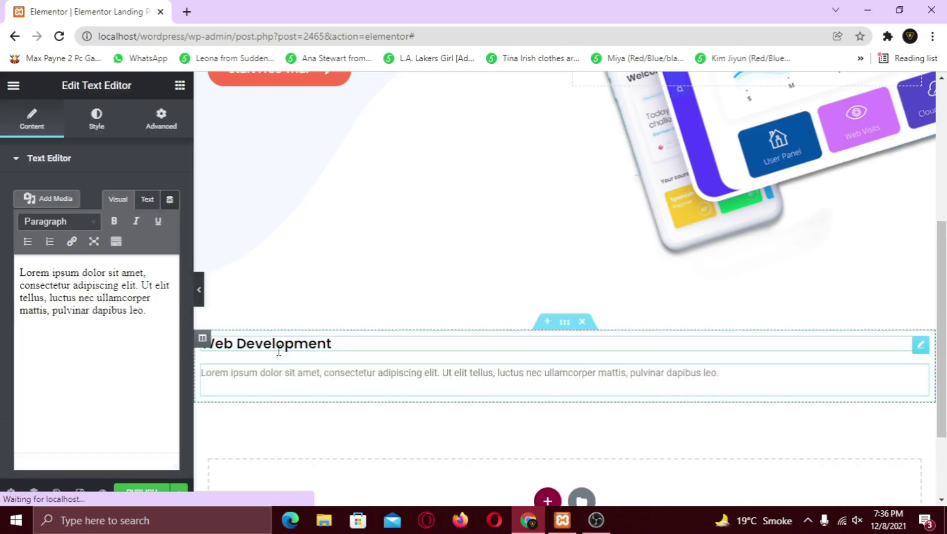
{"action": "left_click", "coordinate": [97, 124]}
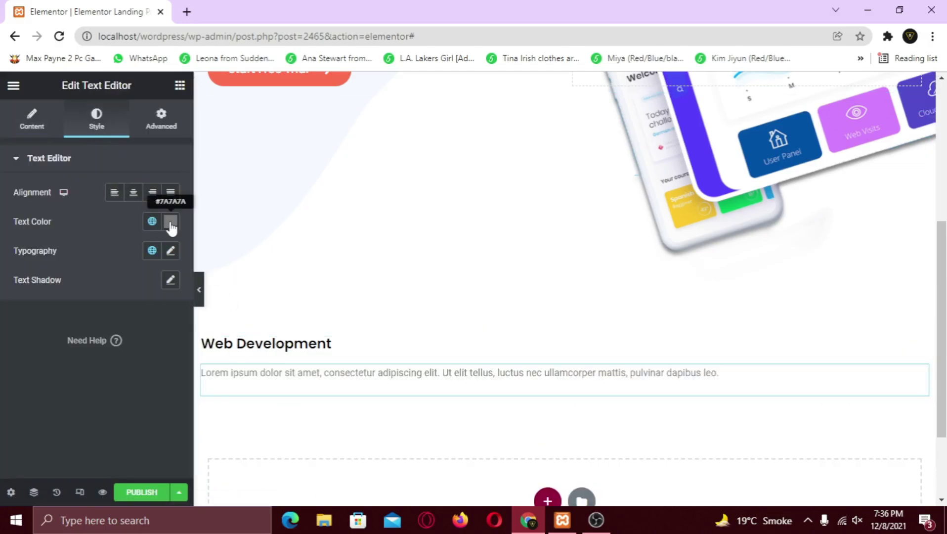
{"action": "left_click", "coordinate": [169, 225]}
{"action": "left_click_drag", "start_coordinate": [138, 433], "coordinate": [108, 429]}
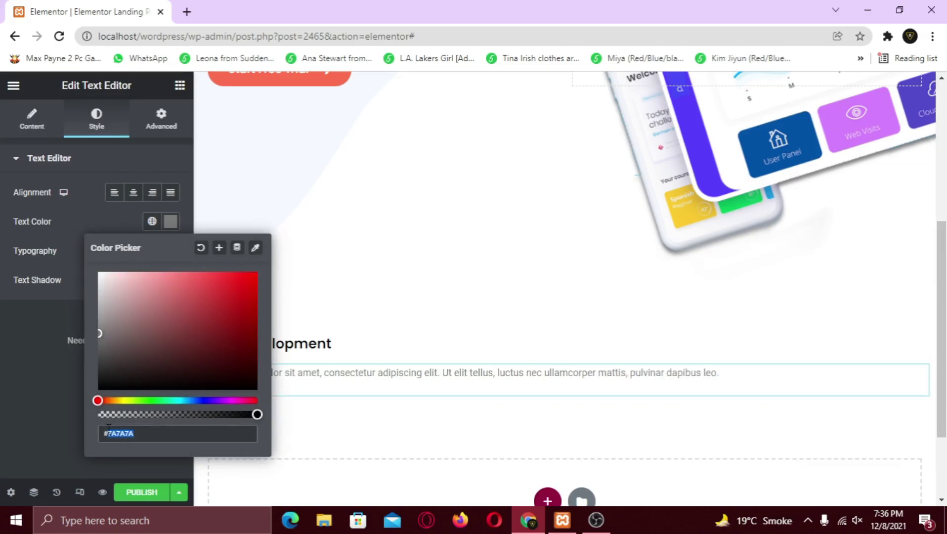
{"action": "type", "text": "888888"}
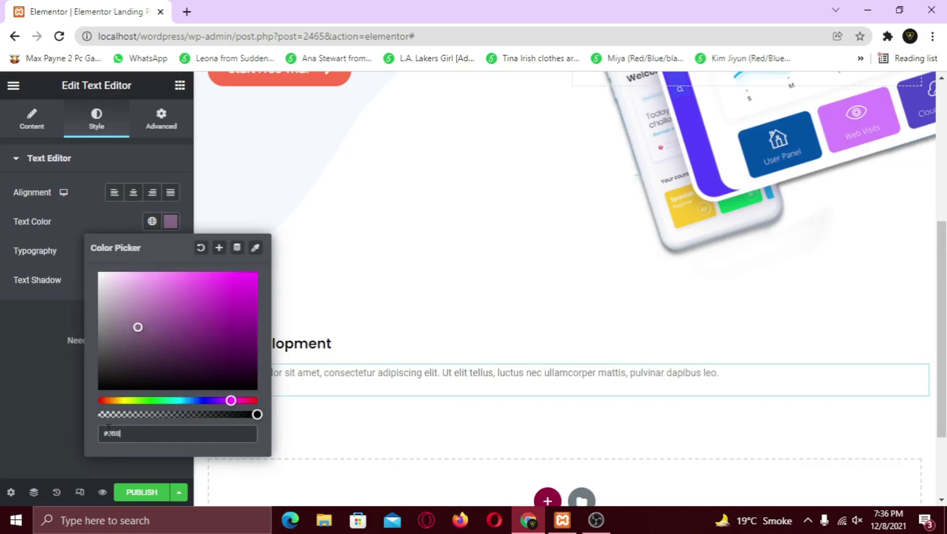
{"action": "left_click", "coordinate": [80, 395]}
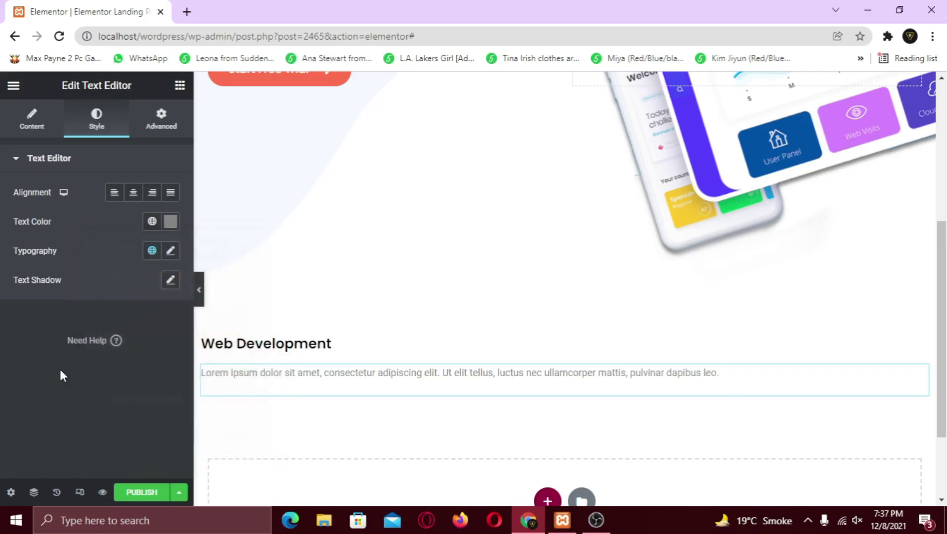
- Center the placeholder paragraph below the heading and set its font family to Spartan
{"action": "left_click", "coordinate": [134, 193]}
{"action": "left_click", "coordinate": [170, 251]}
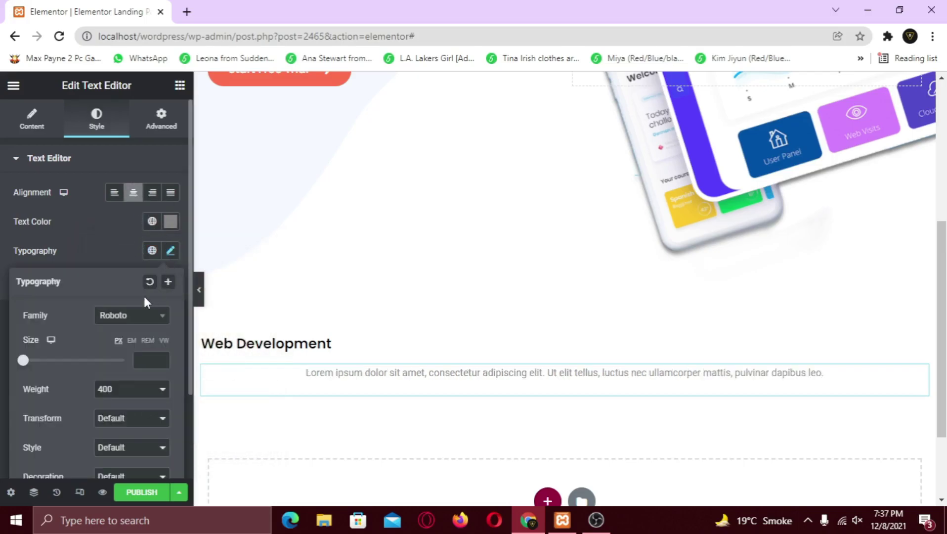
{"action": "left_click", "coordinate": [121, 316]}
{"action": "type", "text": "spar"}
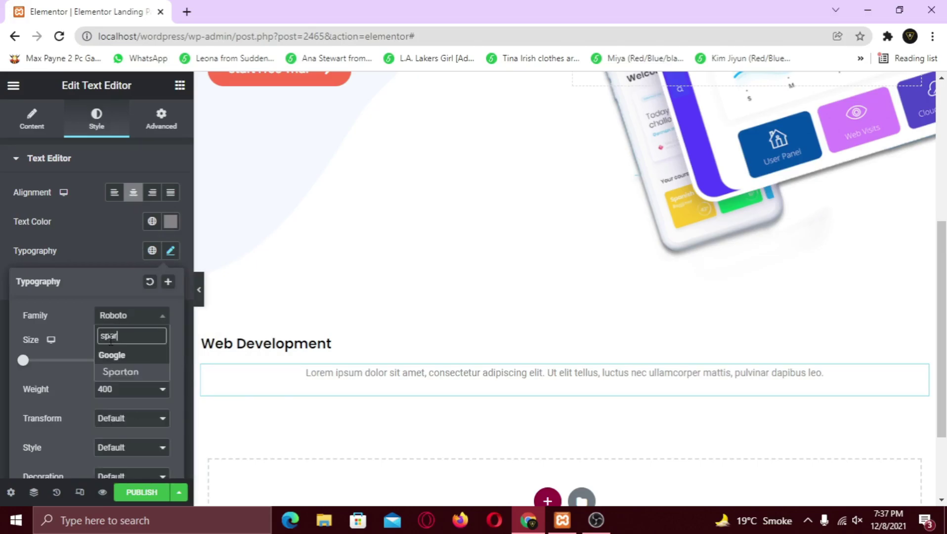
{"action": "key", "text": "Return"}
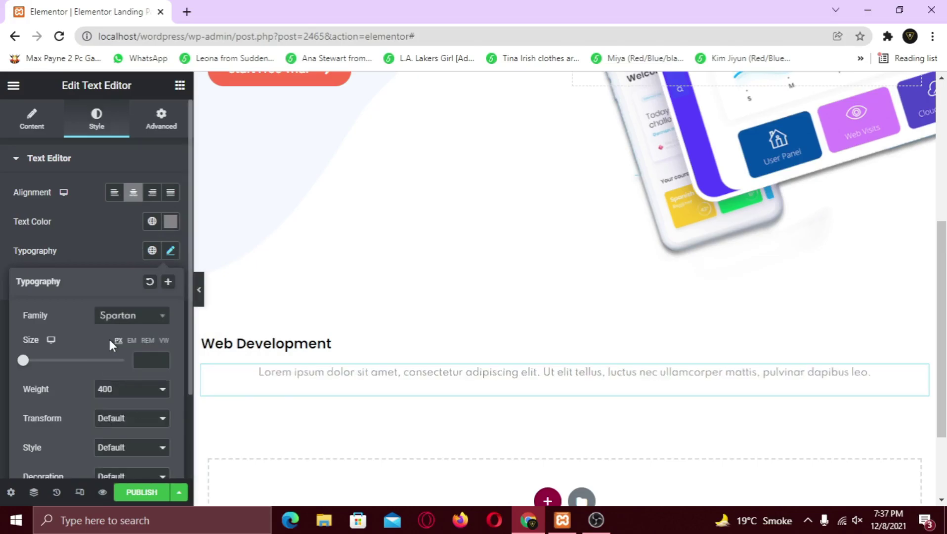
- Center the Web Development heading horizontally
{"action": "left_click", "coordinate": [236, 341]}
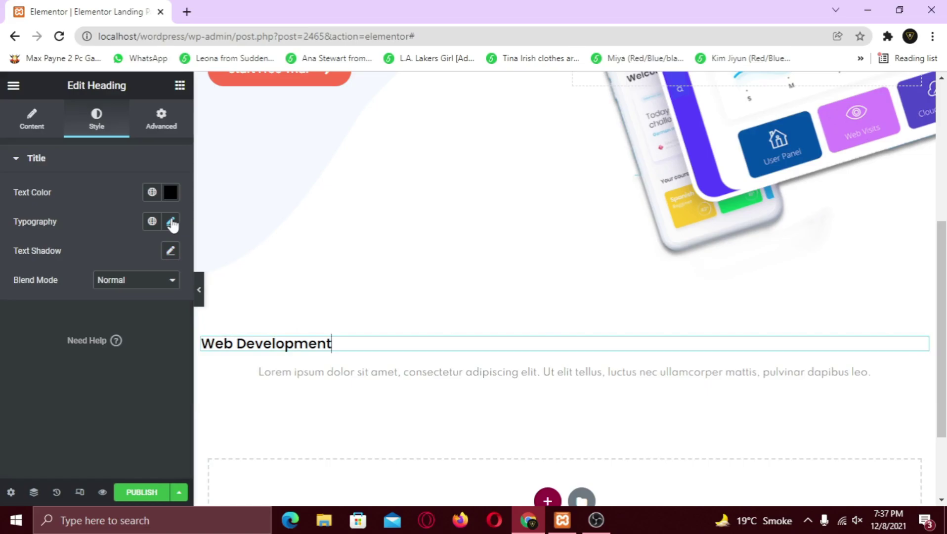
{"action": "left_click", "coordinate": [36, 123]}
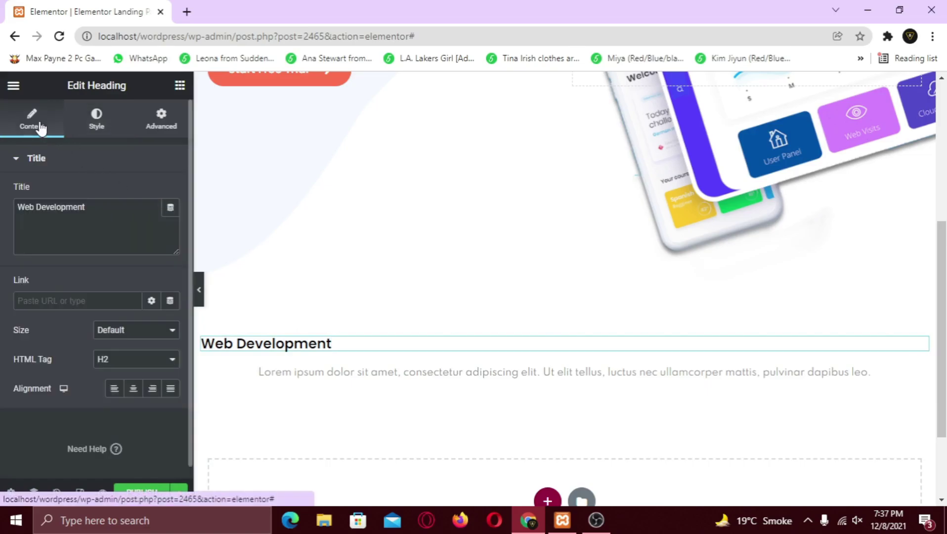
{"action": "left_click", "coordinate": [133, 389]}
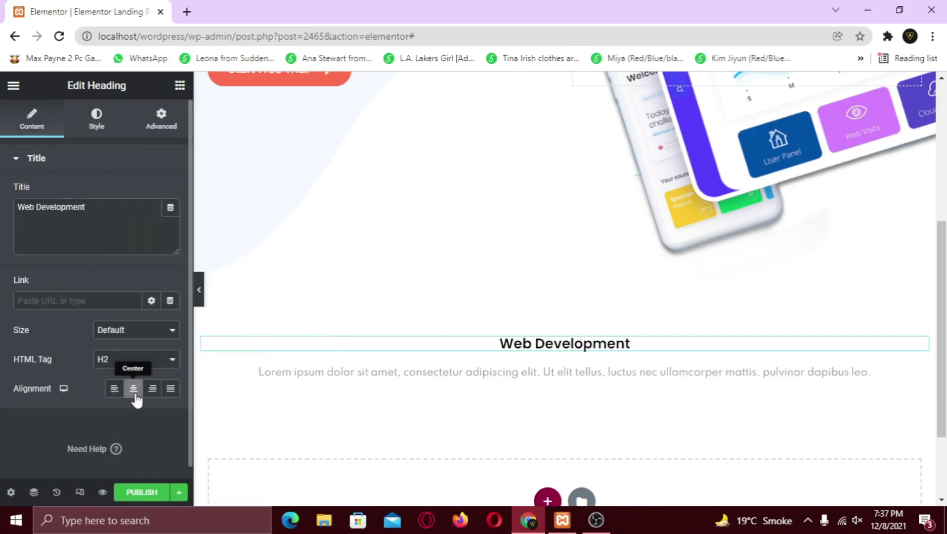
- Add an Image widget above the Web Development heading and fill it with the laptop illustration from the media library
{"action": "left_click", "coordinate": [180, 85]}
{"action": "left_click_drag", "start_coordinate": [30, 283], "coordinate": [554, 342]}
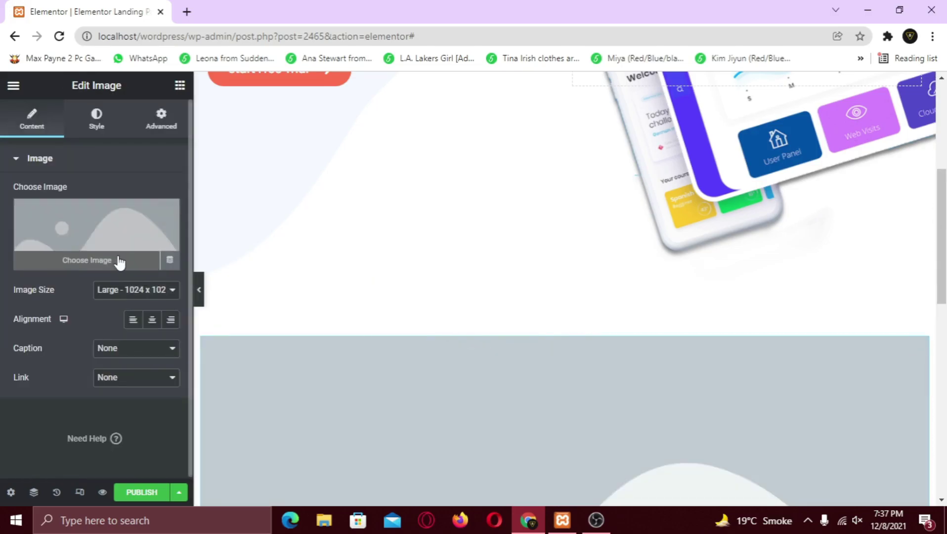
{"action": "left_click", "coordinate": [124, 261]}
{"action": "left_click", "coordinate": [621, 270]}
{"action": "left_click", "coordinate": [871, 470]}
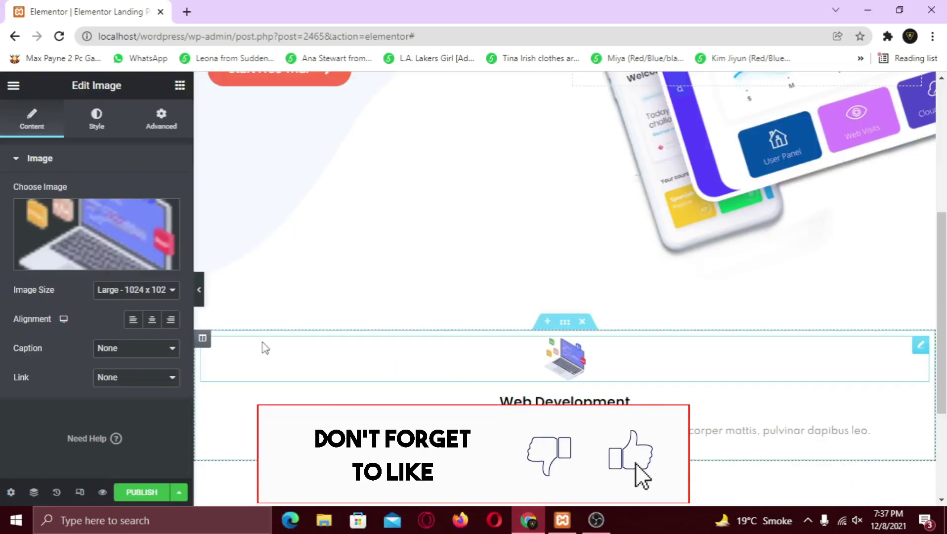
- Duplicate the Web Development column twice so the section holds three identical columns
{"action": "right_click", "coordinate": [204, 342]}
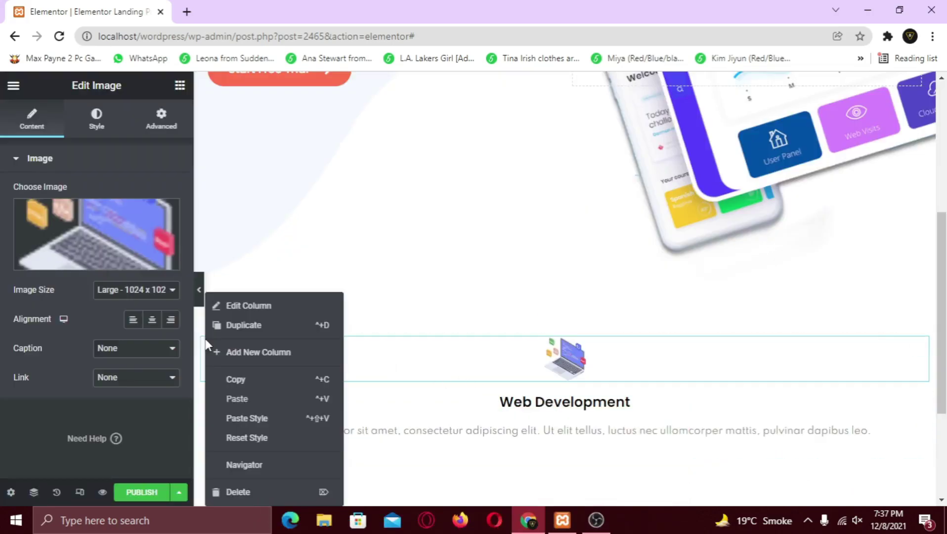
{"action": "left_click", "coordinate": [246, 325]}
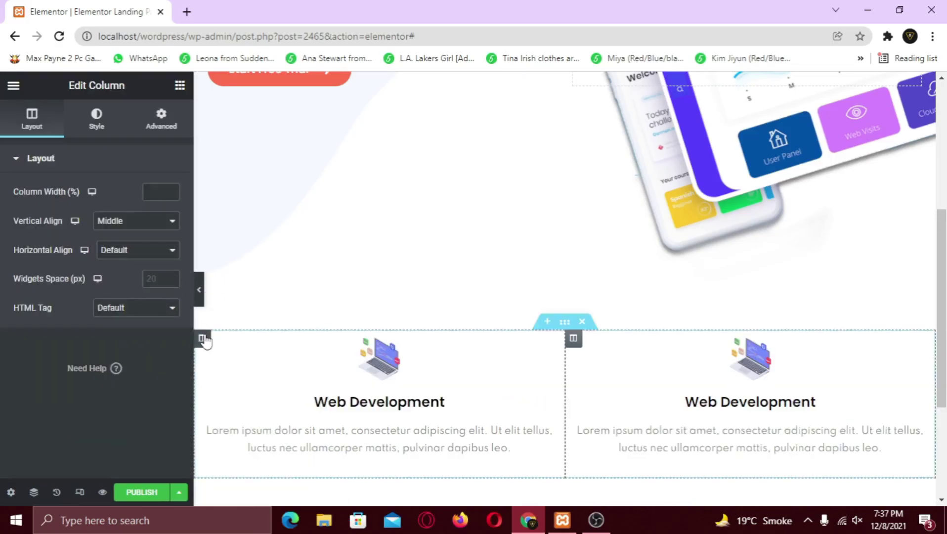
{"action": "right_click", "coordinate": [204, 341]}
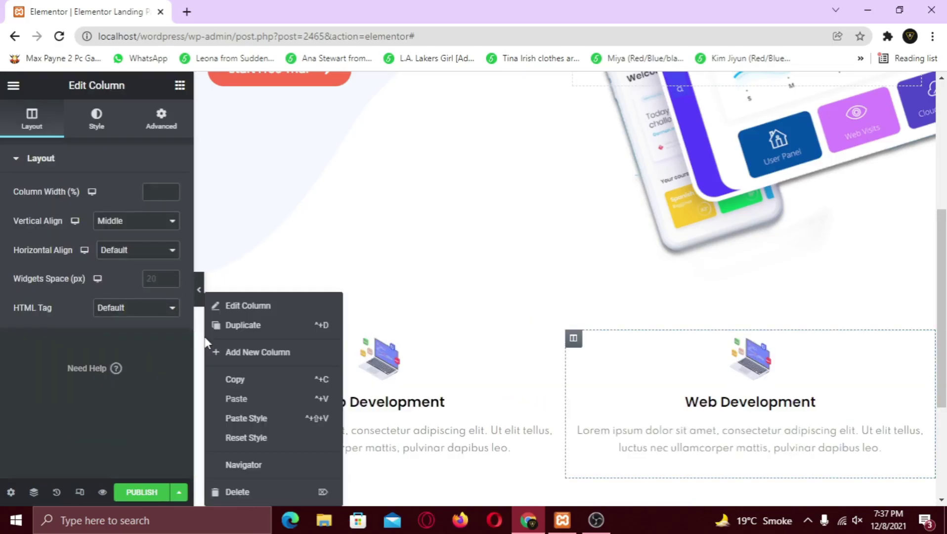
{"action": "left_click", "coordinate": [245, 325]}
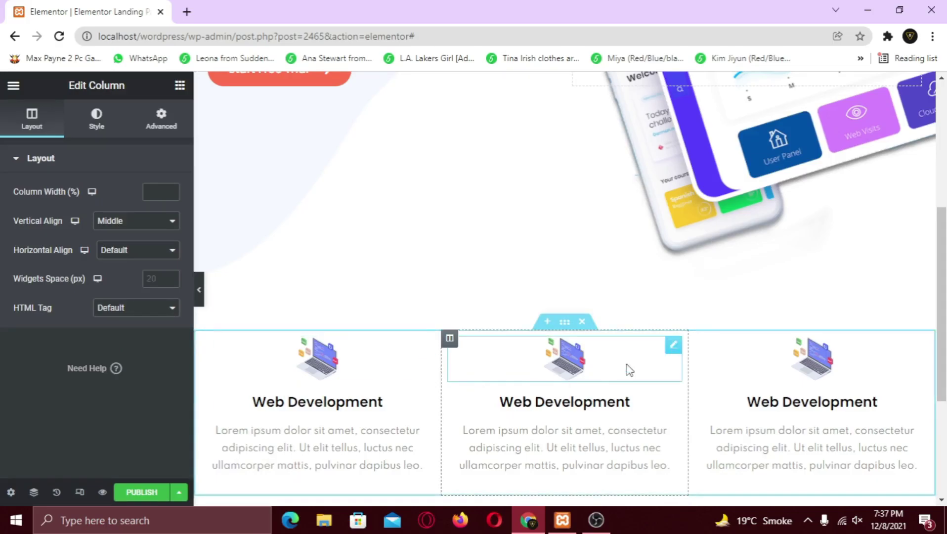
- Replace the middle column's image with the color wheel and pencil icon, and change its heading to "Graphic Designing"
{"action": "left_click", "coordinate": [672, 349]}
{"action": "left_click", "coordinate": [112, 261]}
{"action": "left_click", "coordinate": [540, 257]}
{"action": "left_click", "coordinate": [872, 464]}
{"action": "left_click", "coordinate": [565, 401]}
{"action": "left_click_drag", "start_coordinate": [86, 206], "coordinate": [8, 204]}
{"action": "type", "text": "Graphi"}
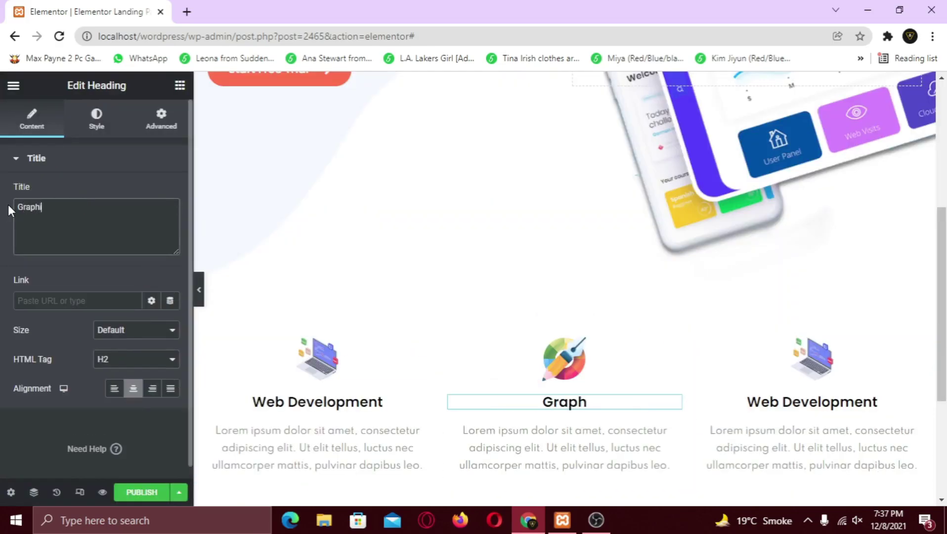
{"action": "type", "text": "c Designing"}
- Replace the third column's image with the SEO icon and change its heading to "Search Engine Optimization"
{"action": "left_click", "coordinate": [698, 324]}
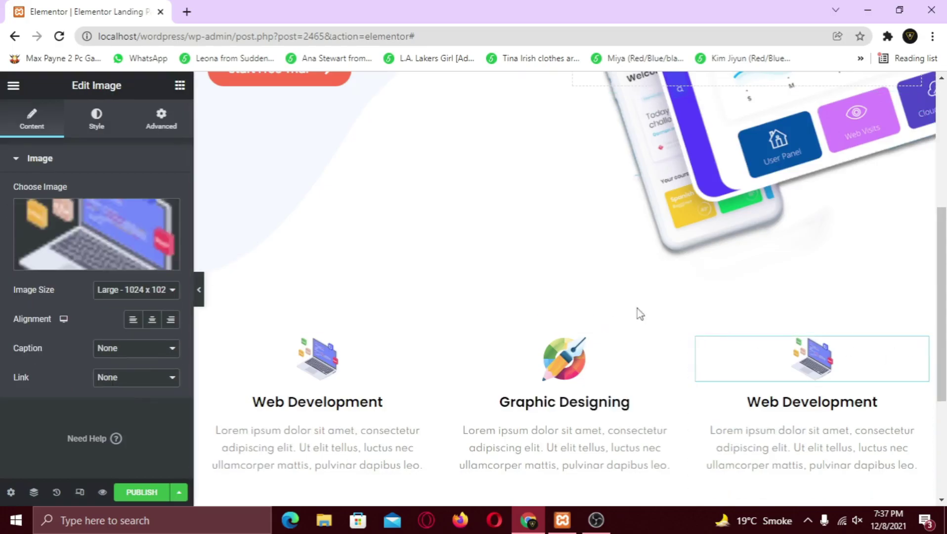
{"action": "left_click", "coordinate": [119, 254]}
{"action": "left_click", "coordinate": [434, 253]}
{"action": "left_click", "coordinate": [881, 465]}
{"action": "left_click", "coordinate": [812, 401]}
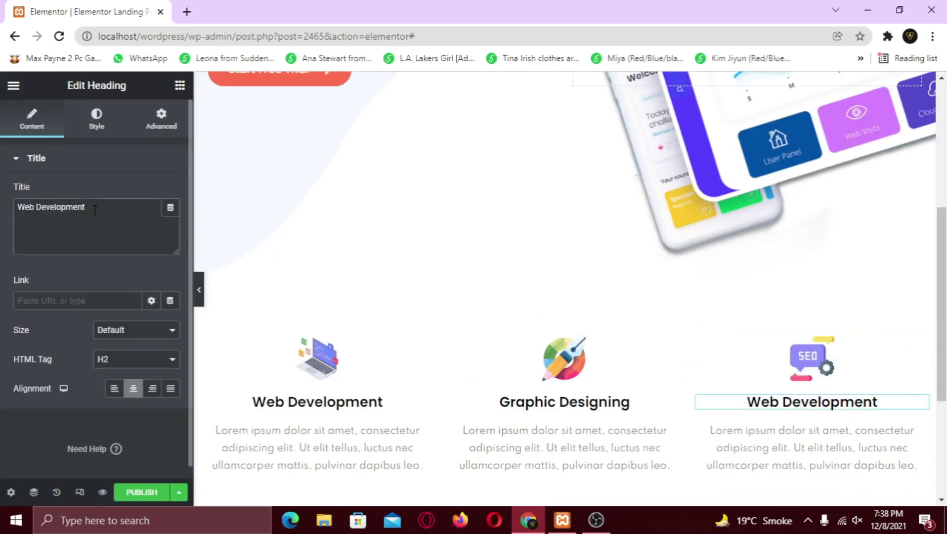
{"action": "left_click_drag", "start_coordinate": [87, 207], "coordinate": [18, 202]}
{"action": "type", "text": "Search Engine Optimization"}
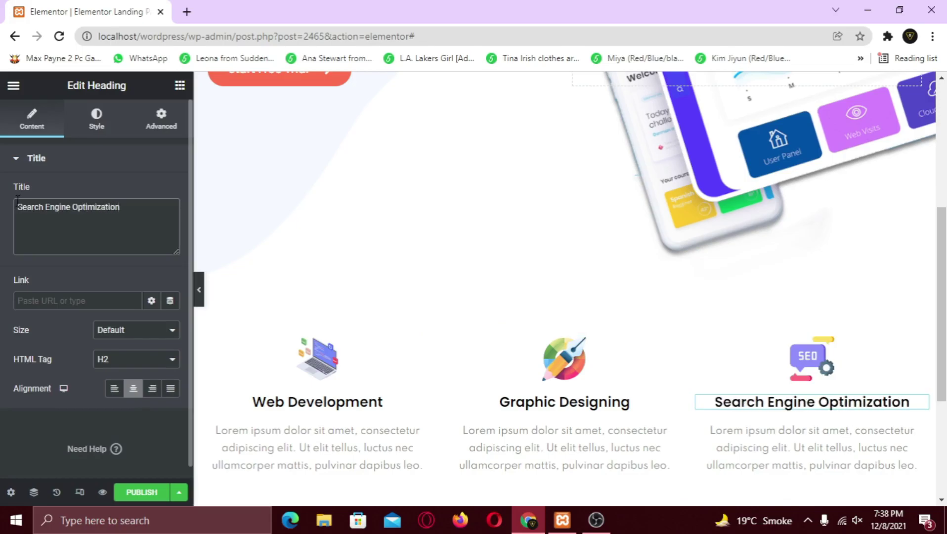
{"action": "left_click", "coordinate": [199, 289]}
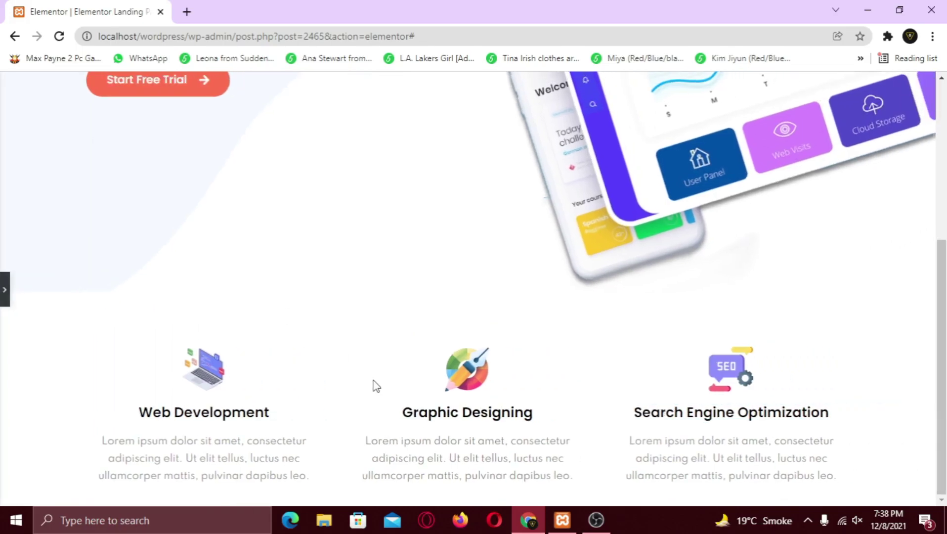
- Shorten all three column descriptions by deleting the text from "Ut elit tellus" onward, keeping only the first sentence
{"action": "left_click", "coordinate": [4, 289]}
{"action": "left_click", "coordinate": [422, 434]}
{"action": "left_click_drag", "start_coordinate": [88, 342], "coordinate": [155, 287]}
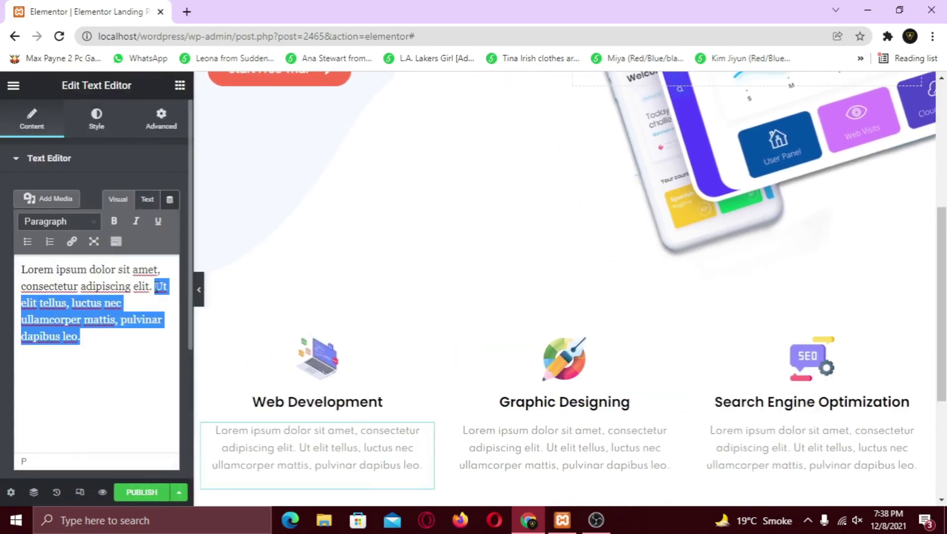
{"action": "key", "text": "BackSpace"}
{"action": "left_click", "coordinate": [637, 435]}
{"action": "left_click_drag", "start_coordinate": [175, 338], "coordinate": [156, 288]}
{"action": "key", "text": "BackSpace"}
{"action": "left_click", "coordinate": [811, 448]}
{"action": "left_click_drag", "start_coordinate": [84, 338], "coordinate": [156, 287]}
{"action": "key", "text": "BackSpace"}
{"action": "left_click", "coordinate": [200, 300]}
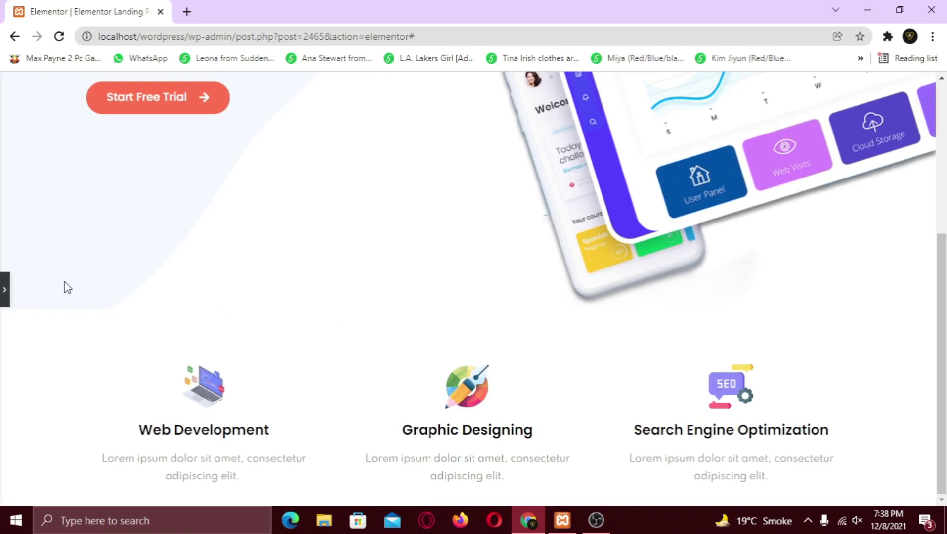
{"action": "left_click", "coordinate": [5, 289]}
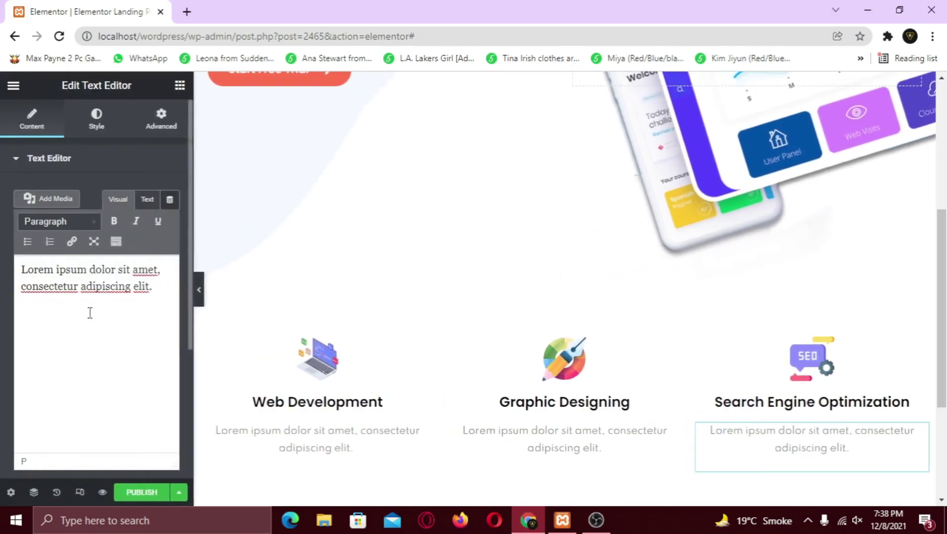
- Unlink the margin values of the three-column services section so its bottom margin can be set separately
{"action": "left_click", "coordinate": [565, 322]}
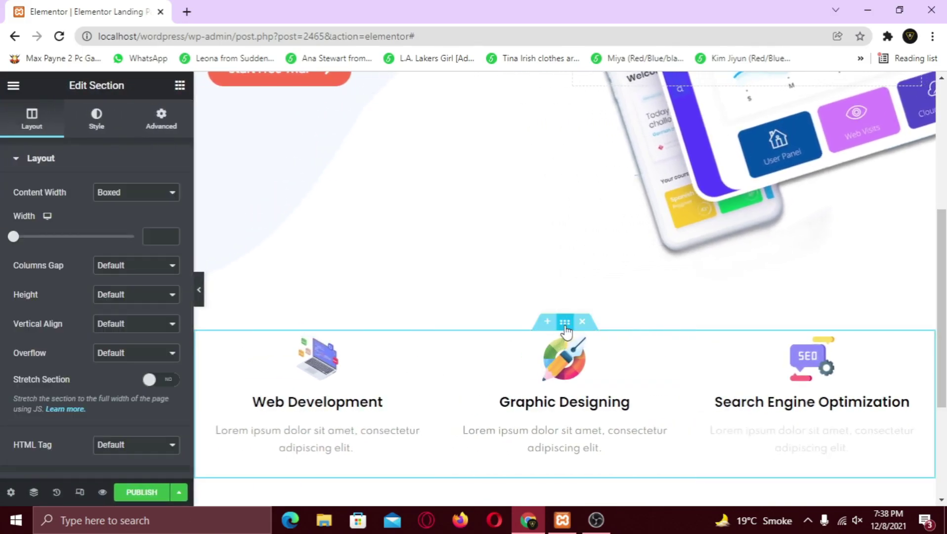
{"action": "left_click", "coordinate": [167, 127]}
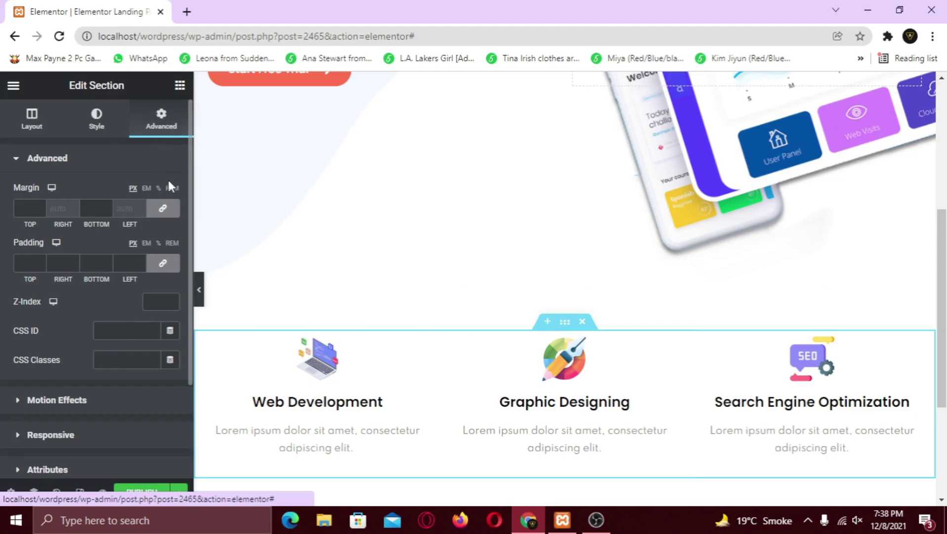
{"action": "left_click", "coordinate": [163, 208]}
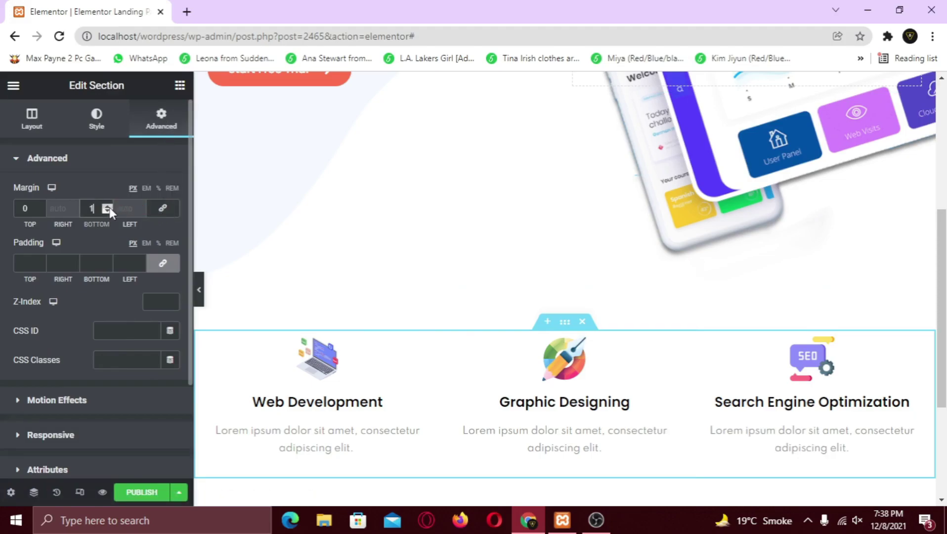
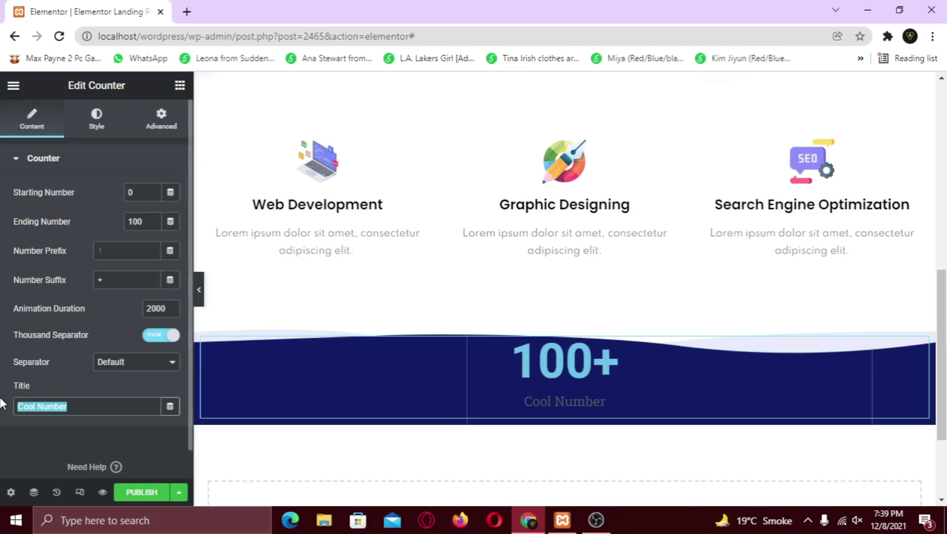
- Replace the counter's title with "Project Finished" and open the counter's style settings
{"action": "type", "text": "Projec"}
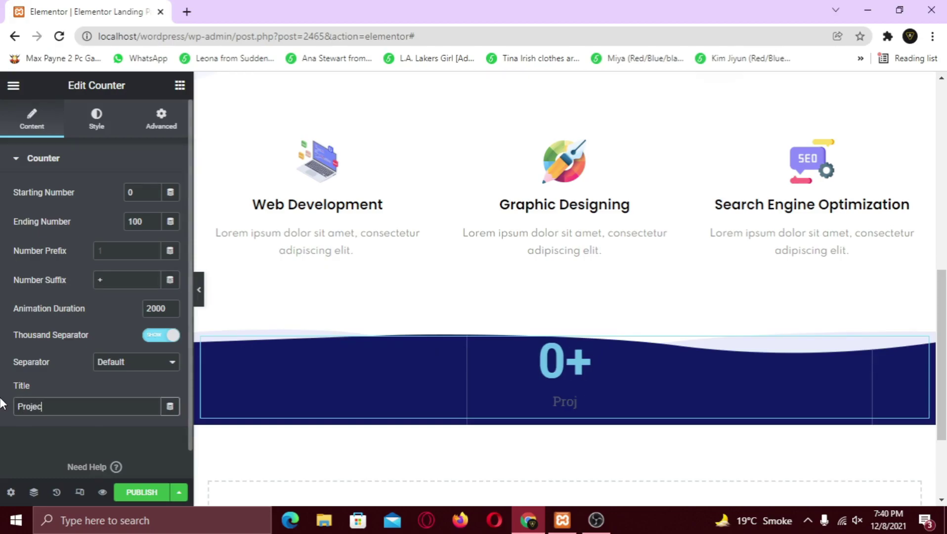
{"action": "type", "text": "t Finished"}
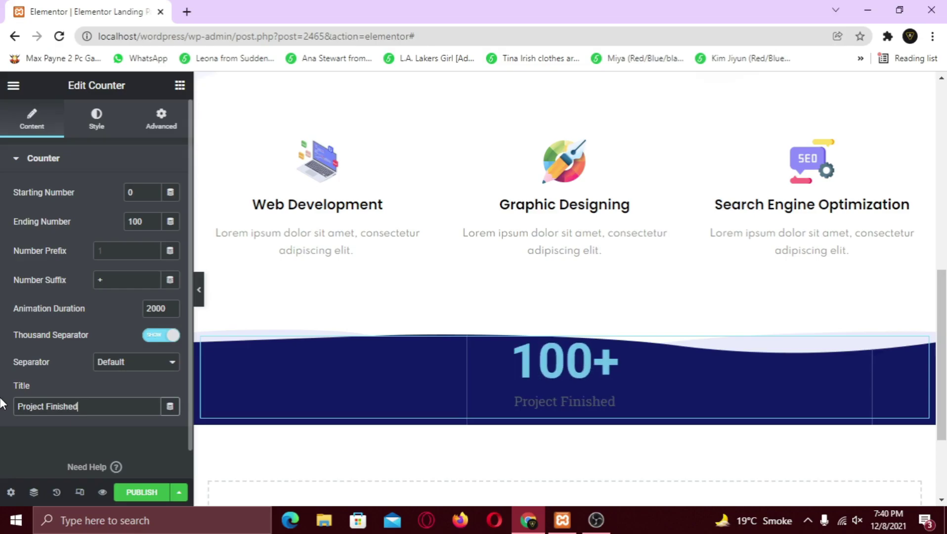
{"action": "left_click", "coordinate": [98, 129]}
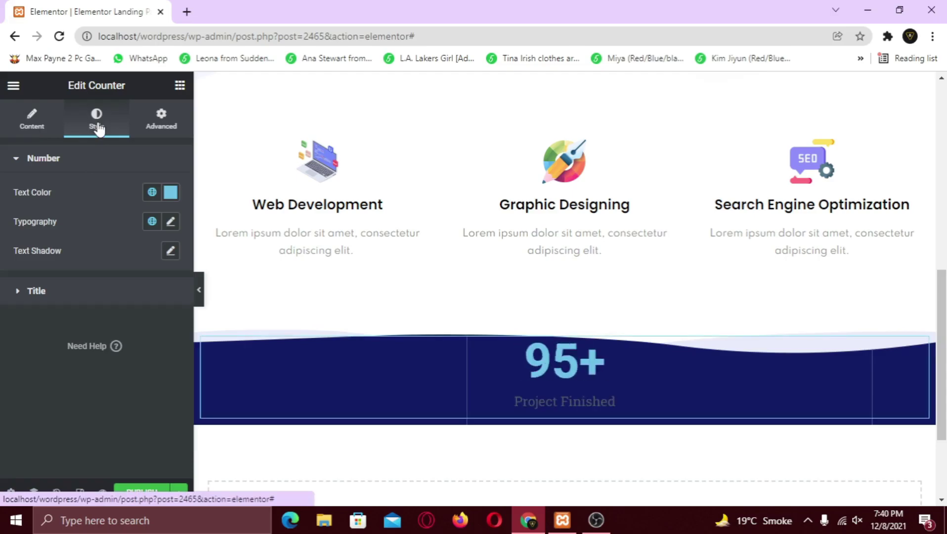
- Set the counter number's text color to white and its font family to Spartan
{"action": "left_click", "coordinate": [171, 192]}
{"action": "left_click_drag", "start_coordinate": [181, 255], "coordinate": [91, 239]}
{"action": "left_click", "coordinate": [171, 192]}
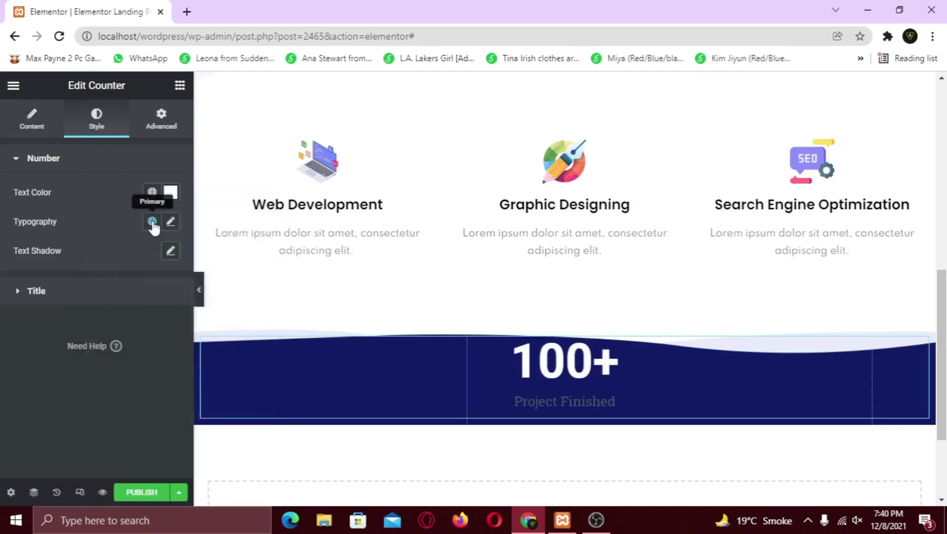
{"action": "left_click", "coordinate": [170, 221]}
{"action": "left_click", "coordinate": [131, 285]}
{"action": "type", "text": "spartan"}
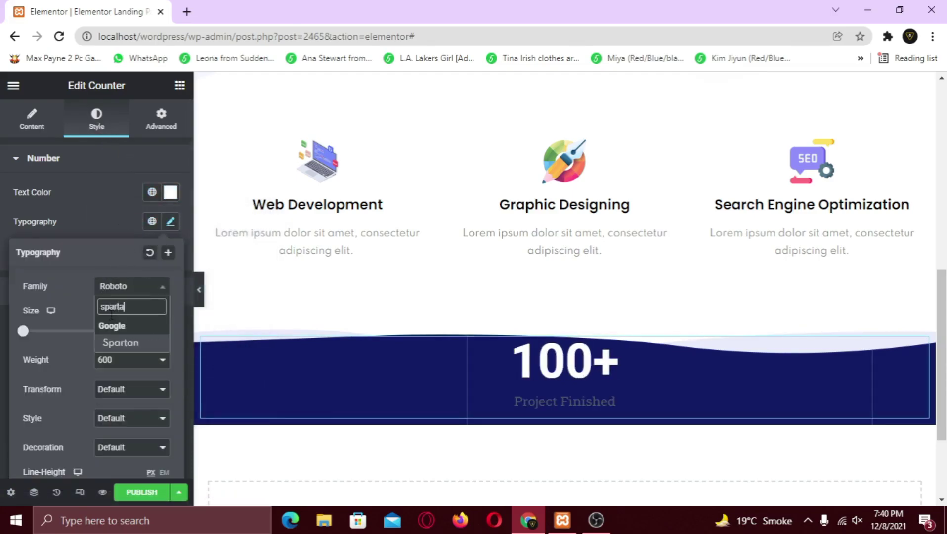
{"action": "key", "text": "Return"}
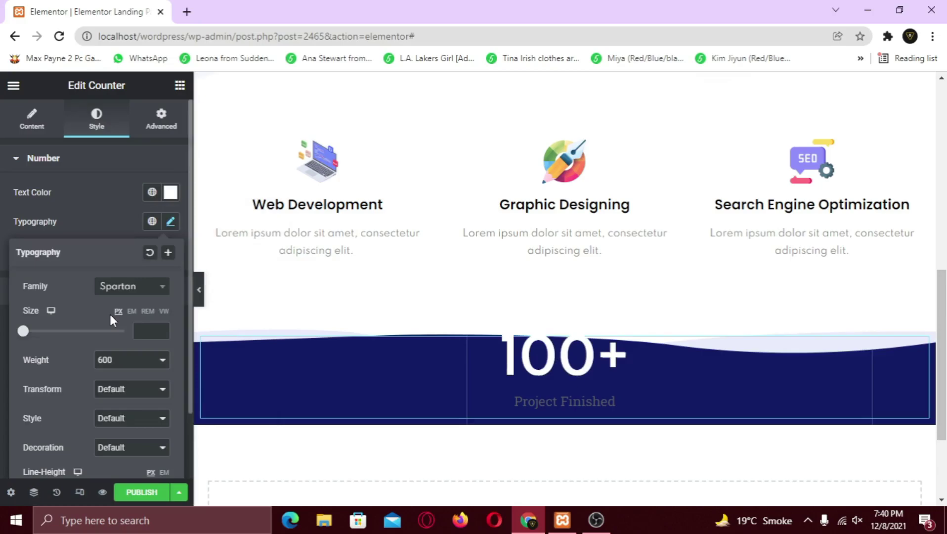
- Set the text color of the counter's "Project Finished" title to white (#FFFFFF)
{"action": "left_click", "coordinate": [101, 230]}
{"action": "left_click", "coordinate": [130, 291]}
{"action": "left_click", "coordinate": [171, 230]}
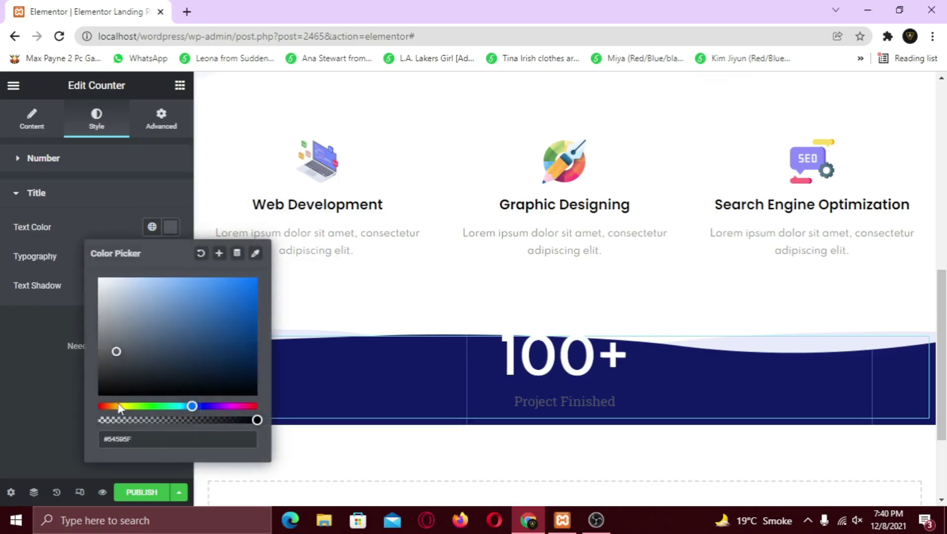
{"action": "left_click", "coordinate": [109, 438]}
{"action": "type", "text": "#888888"}
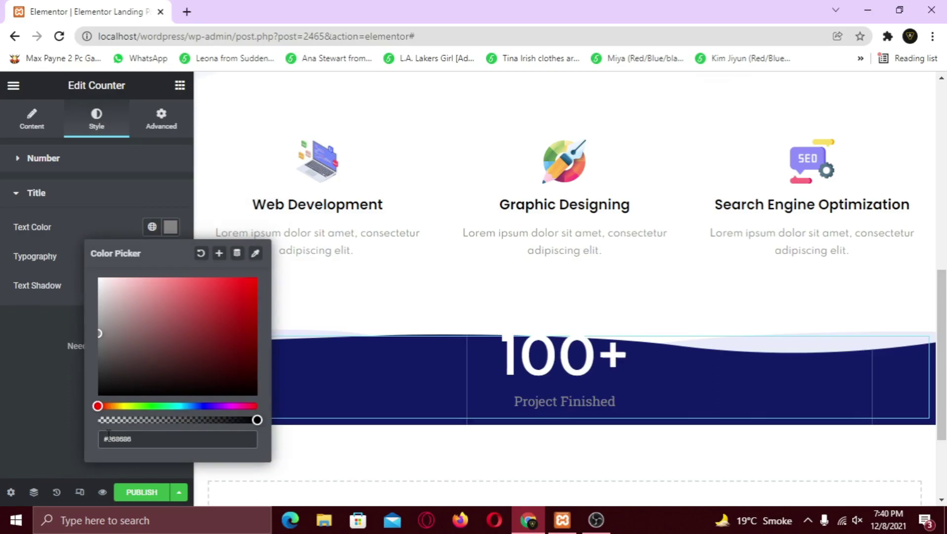
{"action": "left_click", "coordinate": [85, 383]}
{"action": "left_click", "coordinate": [171, 227]}
{"action": "left_click", "coordinate": [109, 438]}
{"action": "type", "text": "#FFFFFF"}
{"action": "left_click", "coordinate": [69, 309]}
- Change the font family of the counter's title to Spartan
{"action": "left_click", "coordinate": [170, 257]}
{"action": "left_click", "coordinate": [130, 321]}
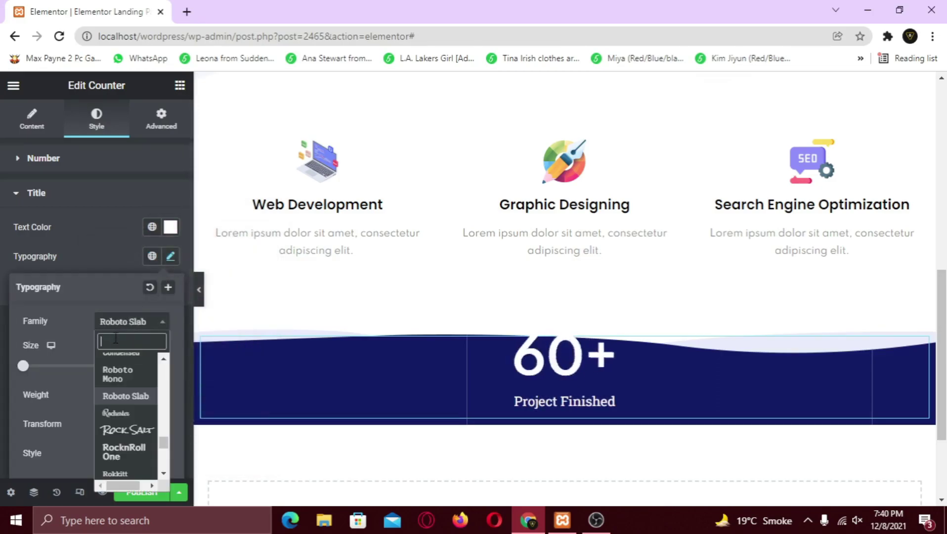
{"action": "type", "text": "spa"}
{"action": "left_click", "coordinate": [127, 410]}
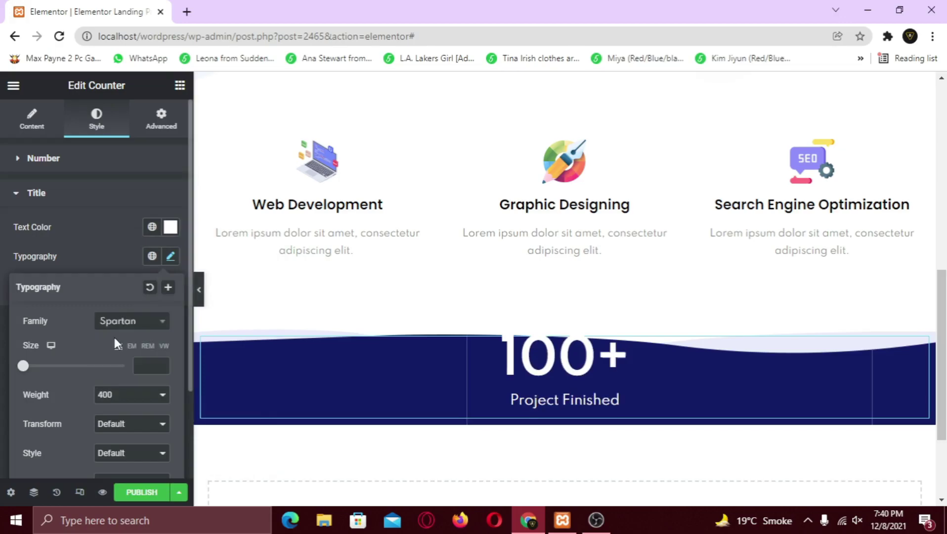
- Set the vertical alignment of the counter's column to Middle
{"action": "left_click", "coordinate": [203, 340]}
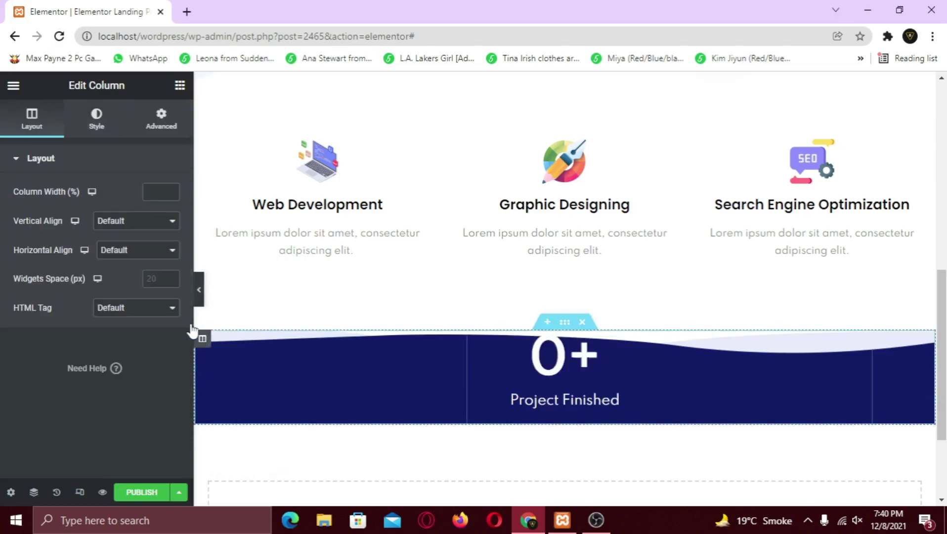
{"action": "left_click", "coordinate": [121, 223]}
{"action": "left_click", "coordinate": [119, 258]}
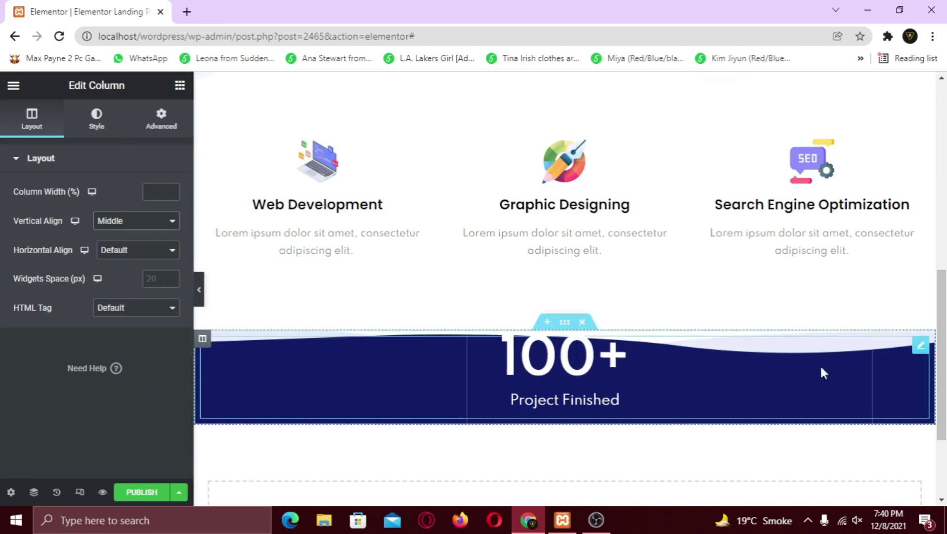
- Set the font size of the counter's number to 30 px
{"action": "left_click", "coordinate": [920, 346]}
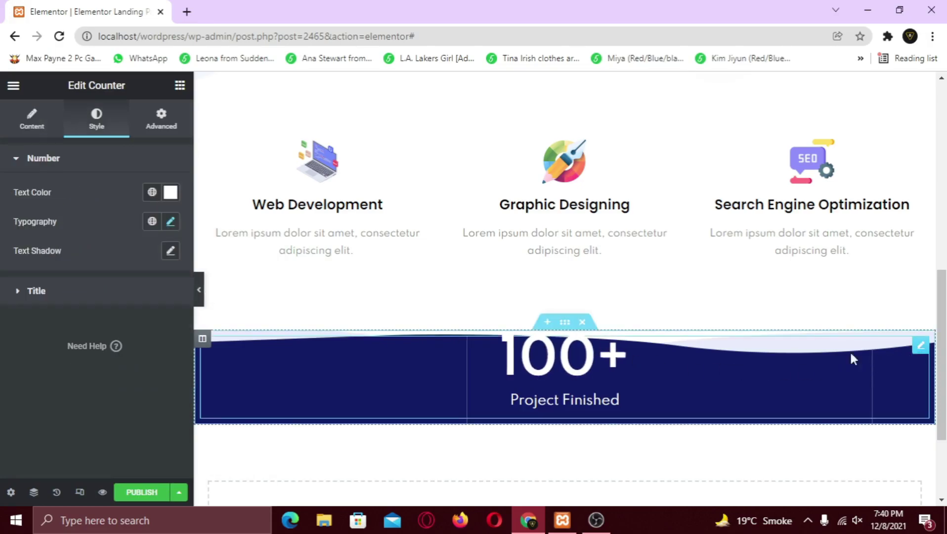
{"action": "left_click", "coordinate": [171, 221]}
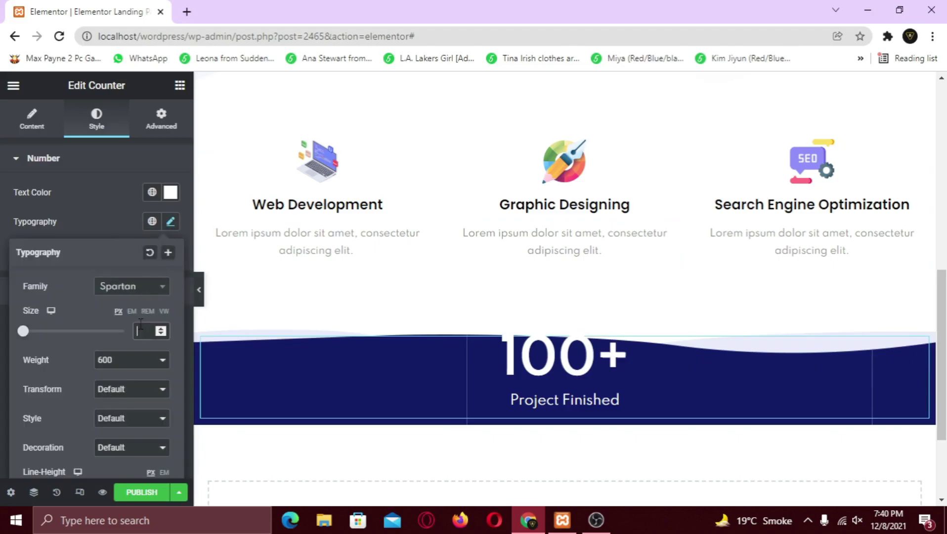
{"action": "type", "text": "25"}
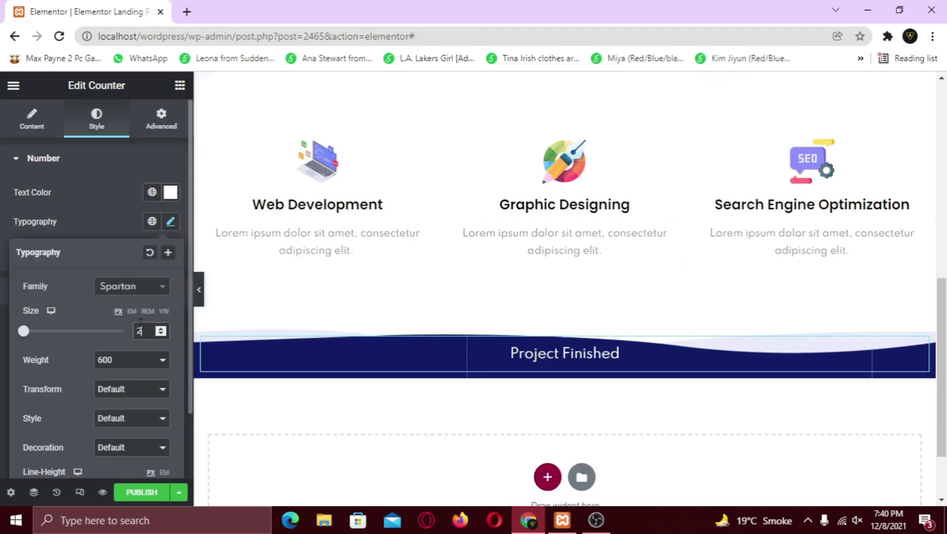
{"action": "left_click", "coordinate": [162, 329]}
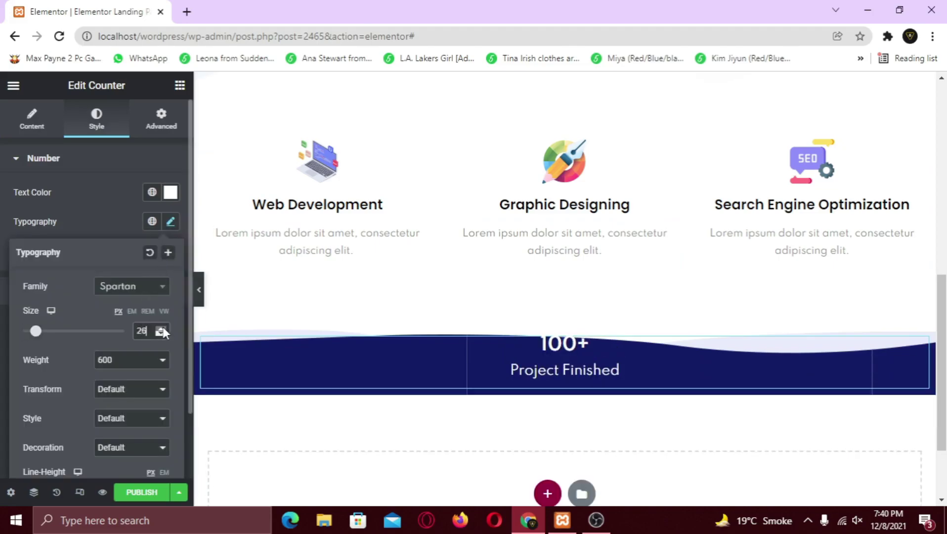
{"action": "left_click", "coordinate": [161, 329]}
{"action": "left_click", "coordinate": [163, 329]}
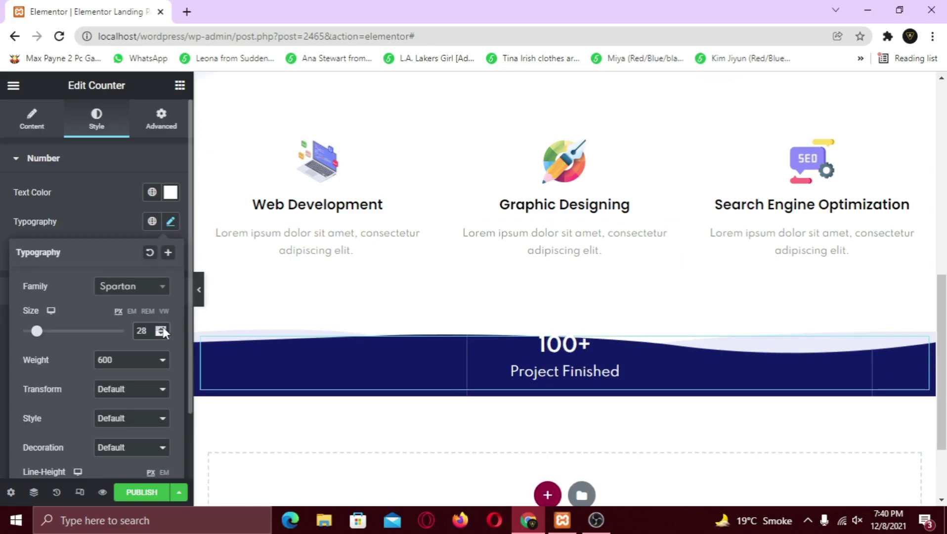
{"action": "left_click", "coordinate": [163, 329]}
{"action": "left_click", "coordinate": [163, 328]}
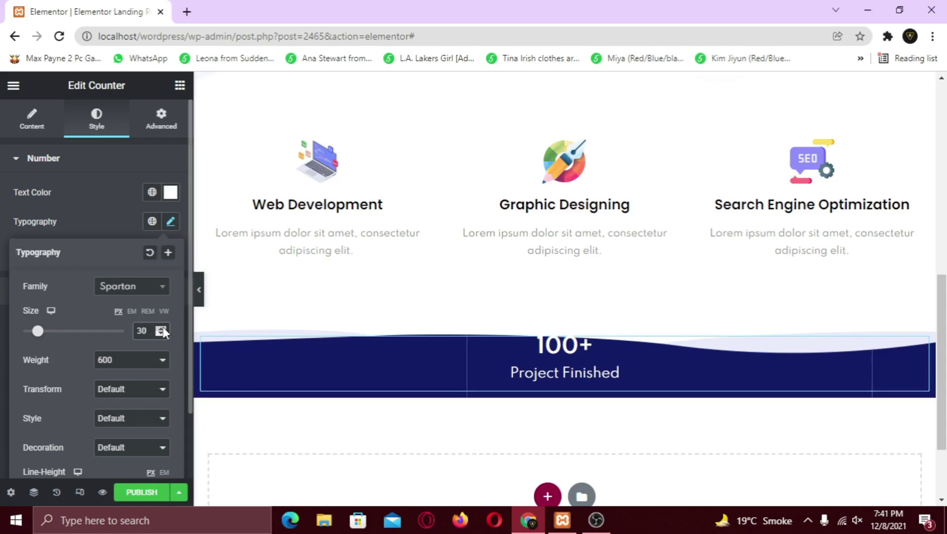
- Duplicate the counter column twice so the navy section holds three counters
{"action": "right_click", "coordinate": [207, 341]}
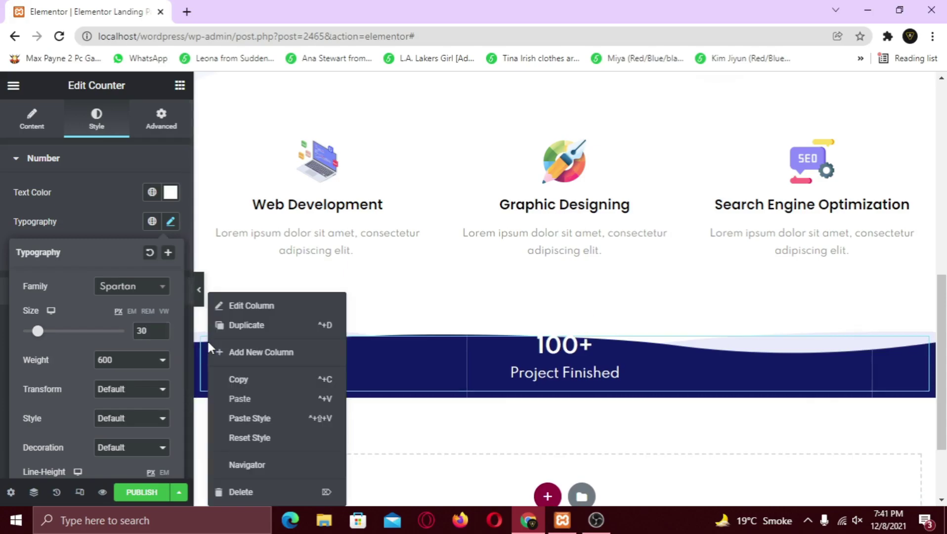
{"action": "left_click", "coordinate": [252, 332]}
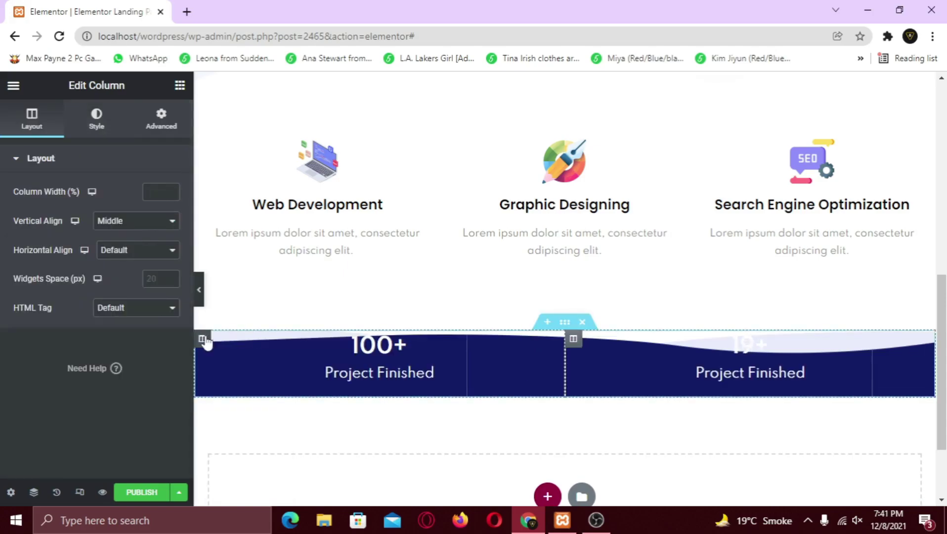
{"action": "right_click", "coordinate": [207, 334]}
{"action": "left_click", "coordinate": [254, 335]}
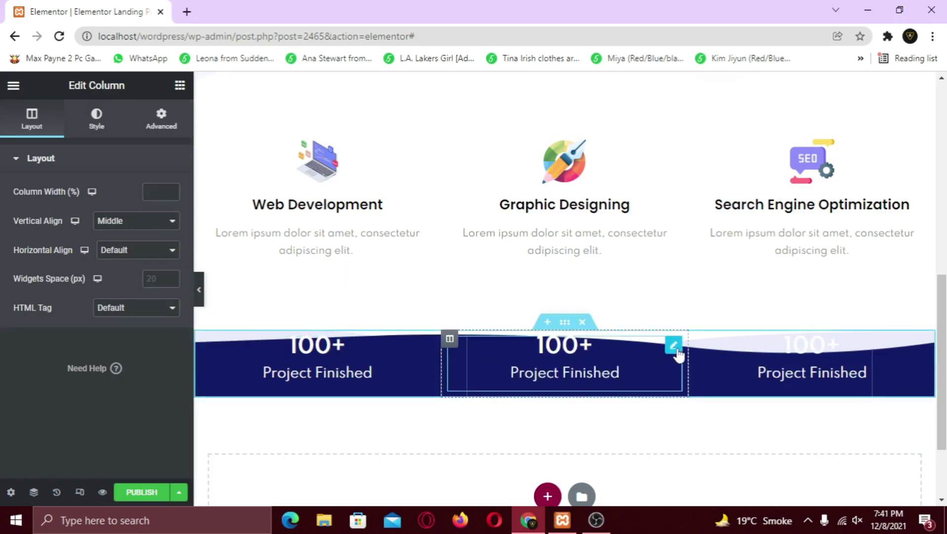
- Change the middle counter's number suffix to "%" and its title to "Satisfaction"
{"action": "left_click", "coordinate": [674, 346]}
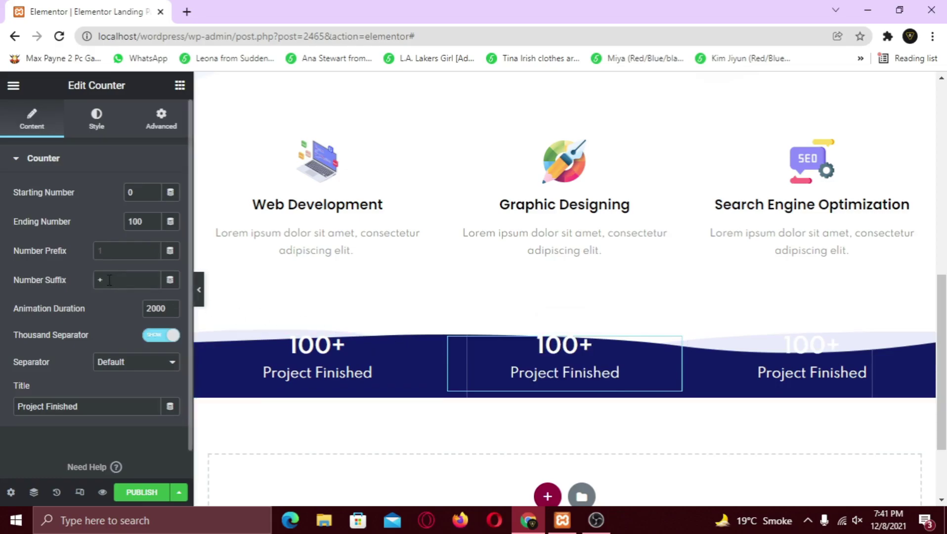
{"action": "type", "text": "%"}
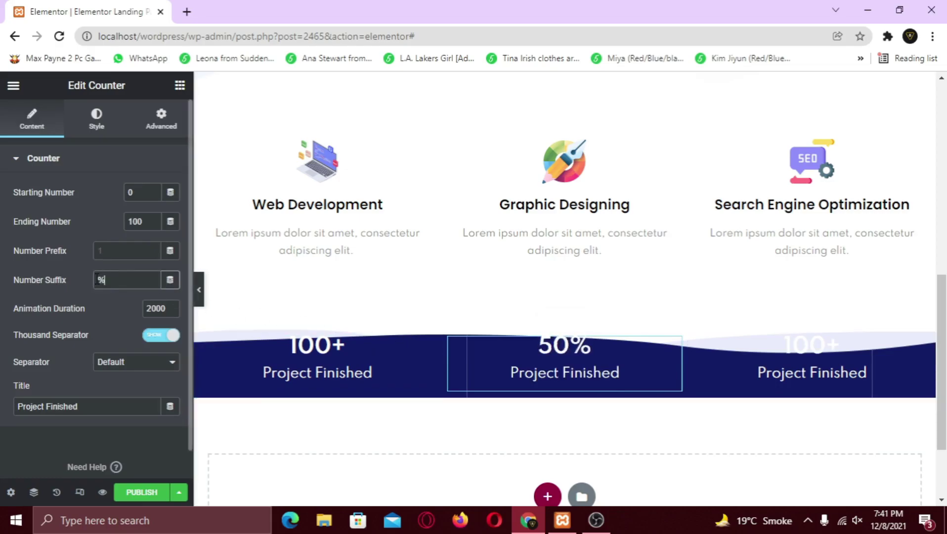
{"action": "triple_click", "coordinate": [18, 407]}
{"action": "type", "text": "Satis"}
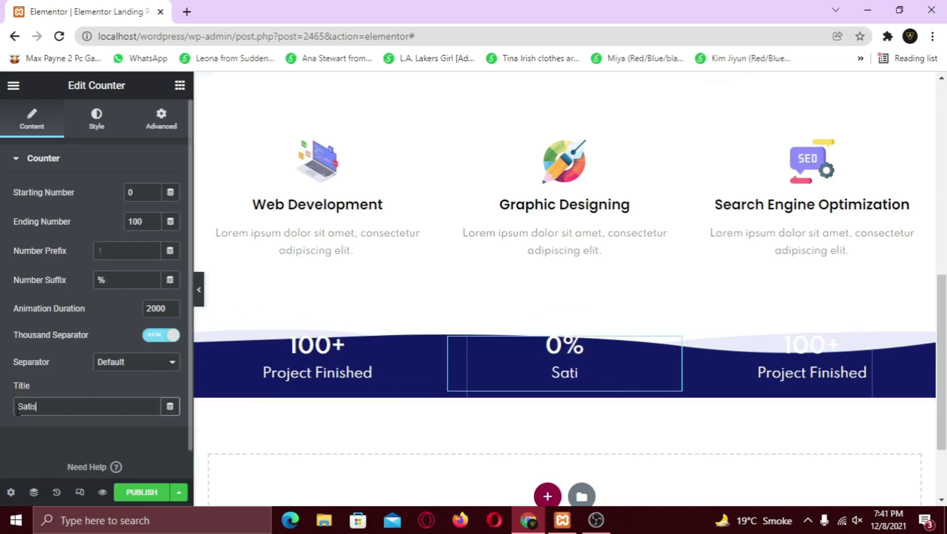
{"action": "type", "text": "faction"}
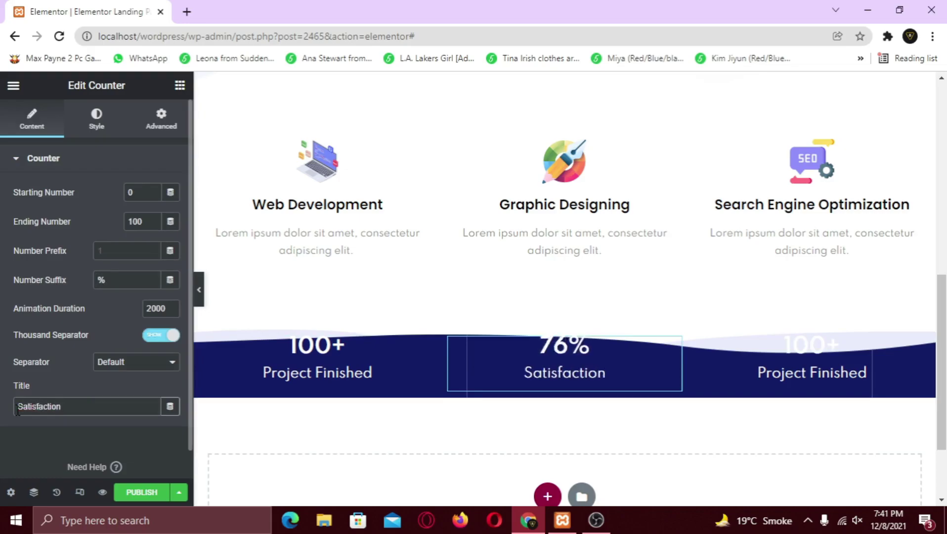
- Change the third counter's number suffix to "%" and its title to "Customer Support"
{"action": "left_click", "coordinate": [921, 347]}
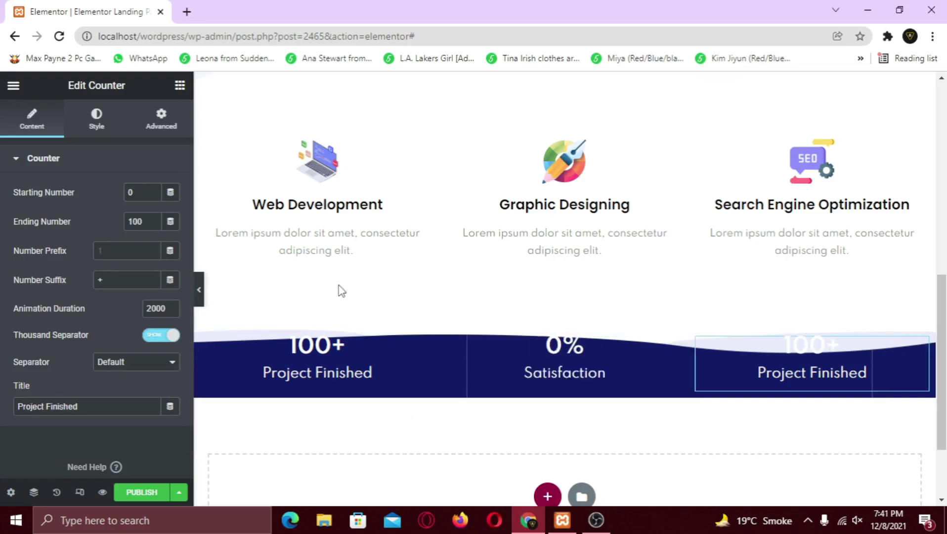
{"action": "double_click", "coordinate": [100, 280]}
{"action": "type", "text": "%"}
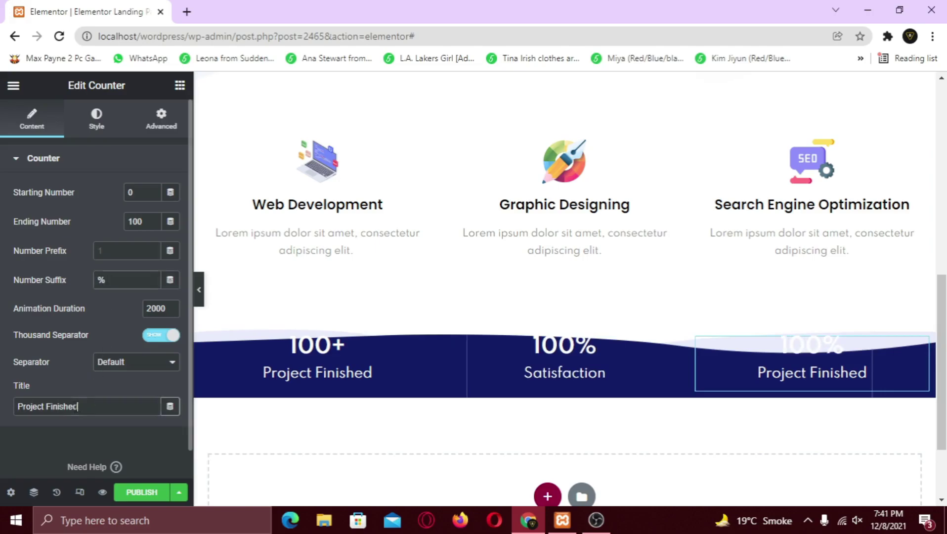
{"action": "left_click_drag", "start_coordinate": [157, 406], "coordinate": [4, 408]}
{"action": "type", "text": "Customer Supoort"}
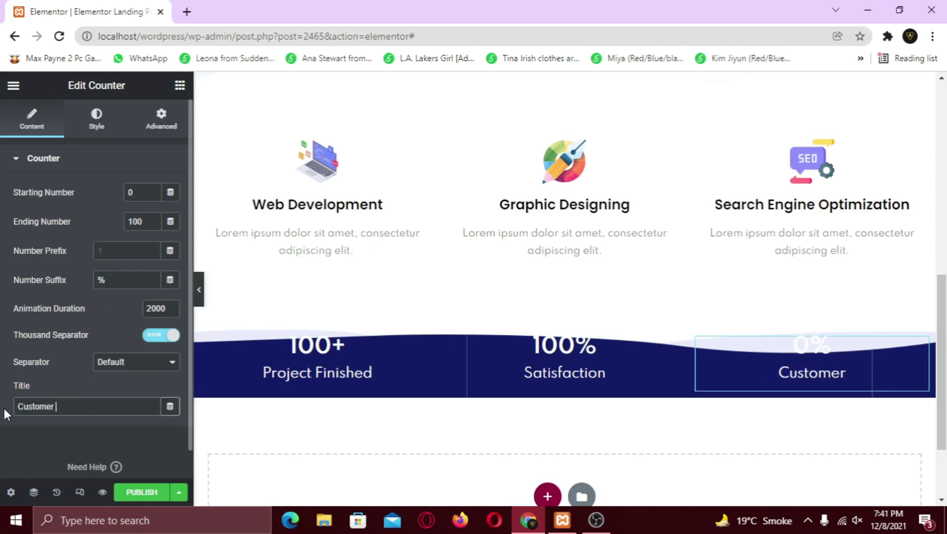
{"action": "key", "text": "Left"}
{"action": "key", "text": "Left"}
{"action": "key", "text": "Left"}
{"action": "key", "text": "BackSpace"}
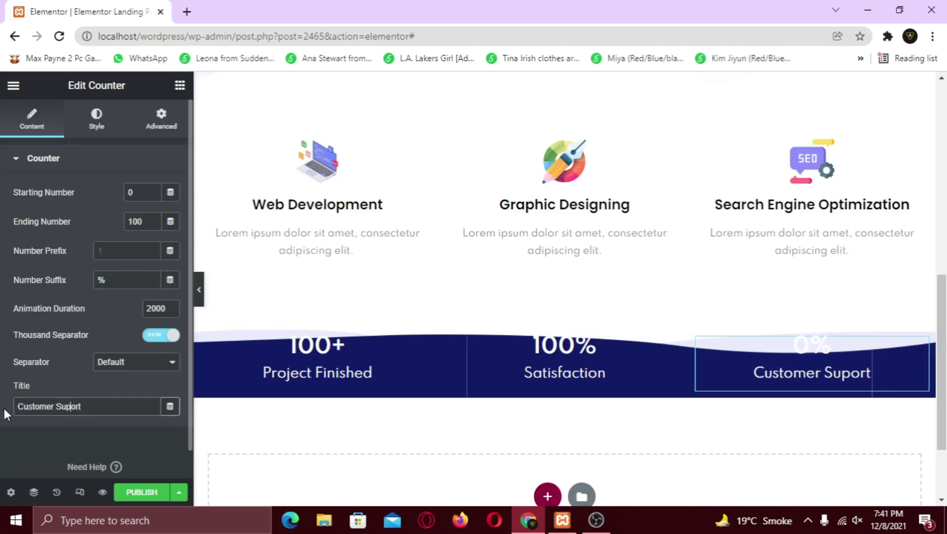
{"action": "type", "text": "p"}
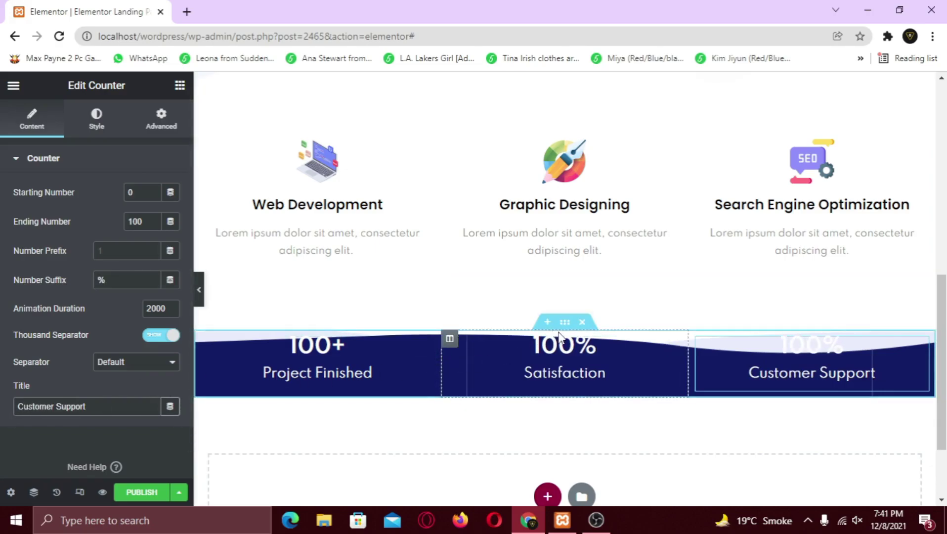
- Unlink the navy counter section's padding values and set the top and bottom padding to 40 px each
{"action": "left_click", "coordinate": [565, 326]}
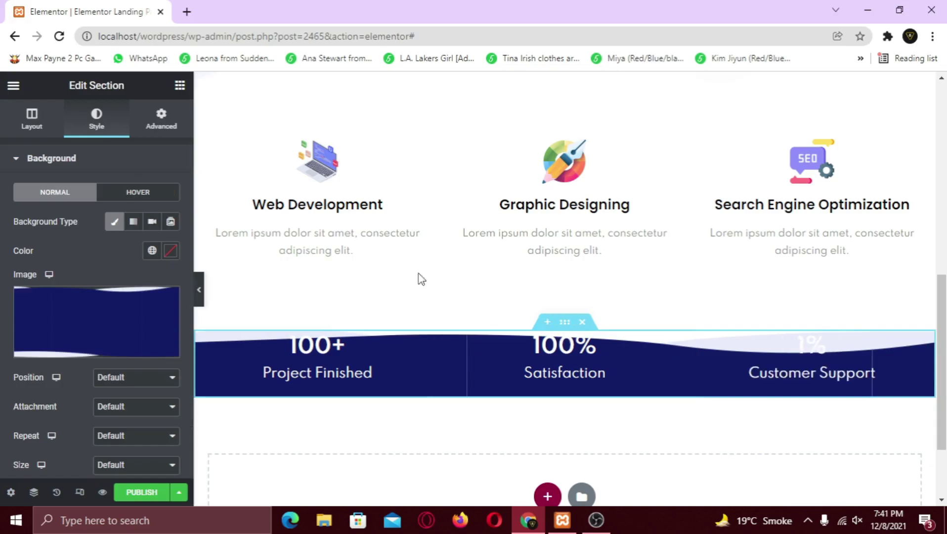
{"action": "left_click", "coordinate": [163, 121]}
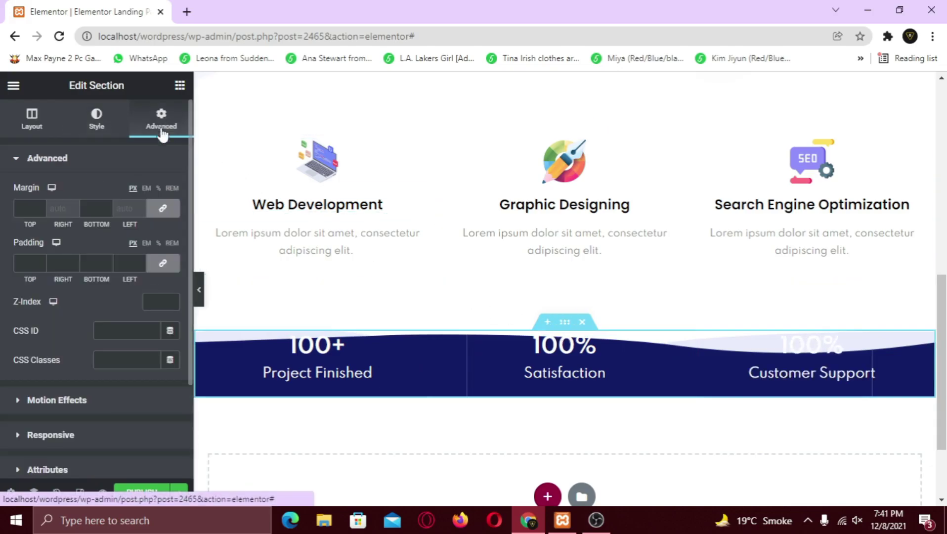
{"action": "left_click", "coordinate": [159, 266]}
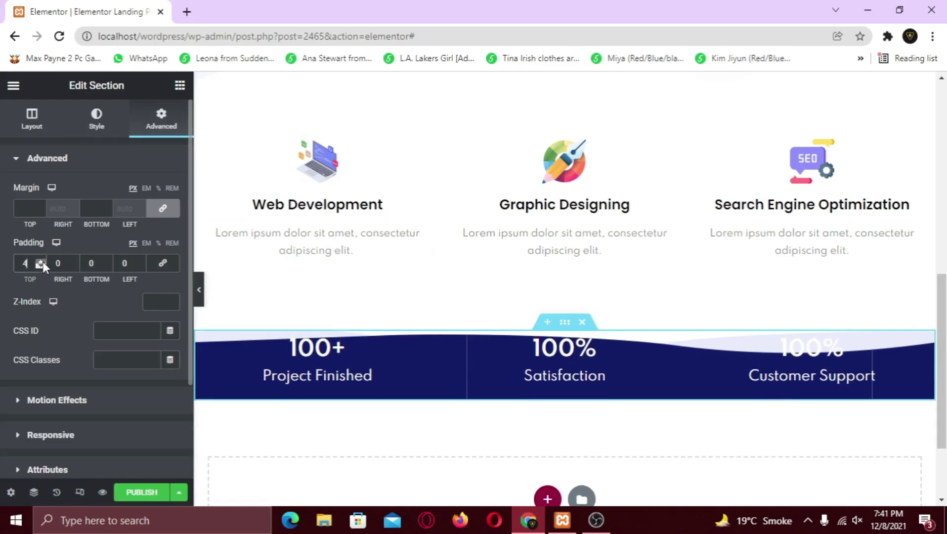
{"action": "type", "text": "40"}
{"action": "left_click", "coordinate": [108, 260]}
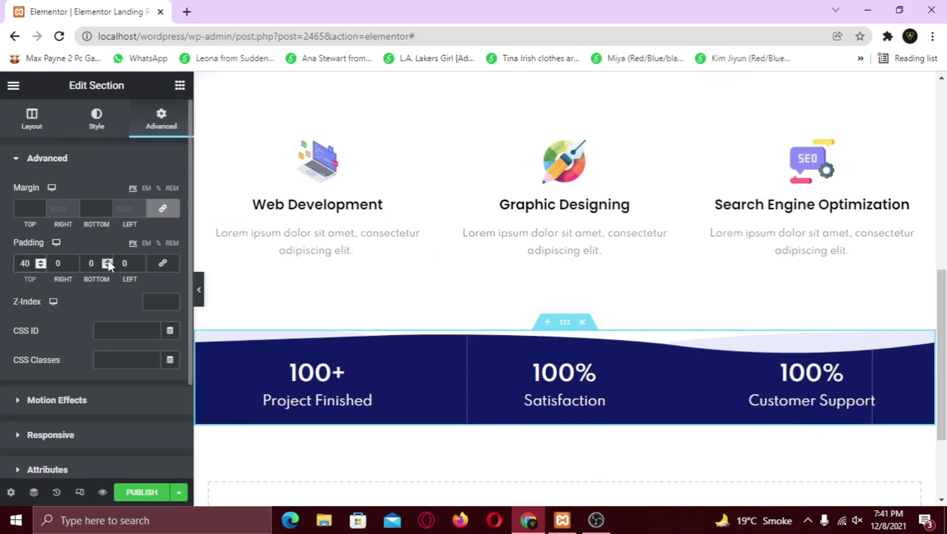
{"action": "type", "text": "40"}
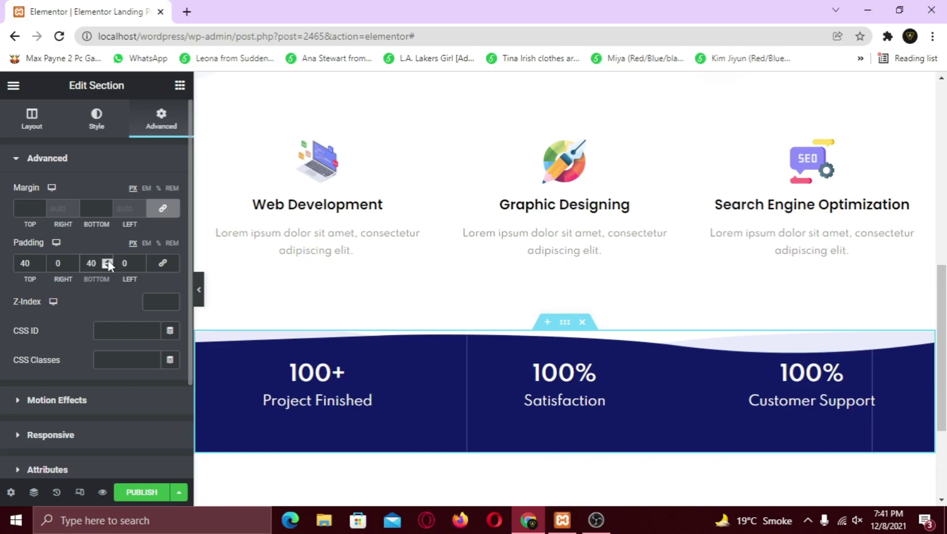
- Preview the page at full width, and unlink the counter section's margins to set its bottom margin to 70 px
{"action": "left_click", "coordinate": [199, 292]}
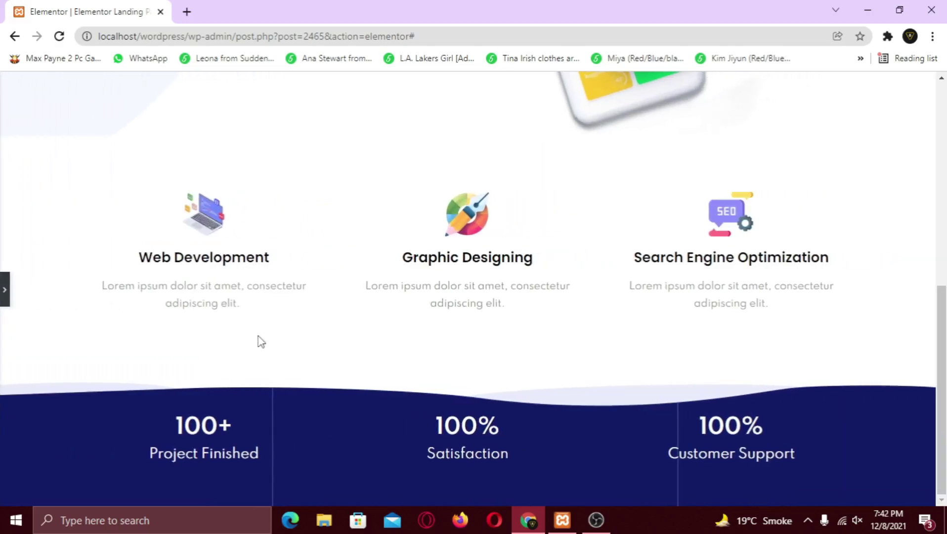
{"action": "left_click", "coordinate": [4, 290]}
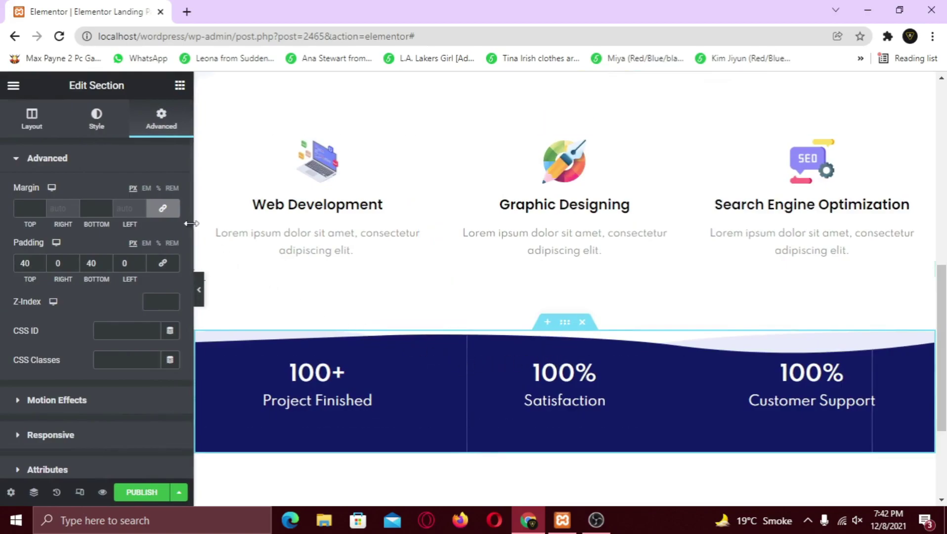
{"action": "left_click", "coordinate": [163, 208]}
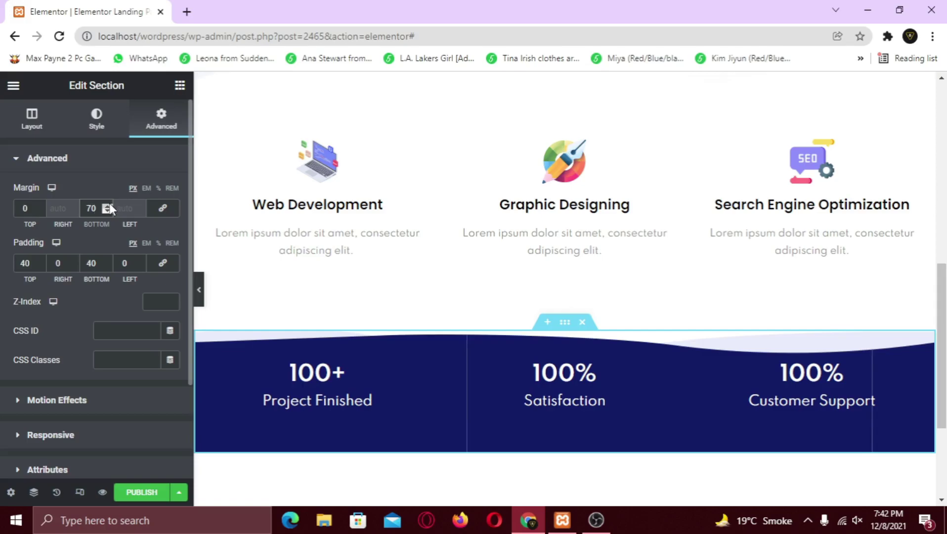
- Add a new two-column section below the navy counter section
{"action": "scroll", "coordinate": [517, 370], "scroll_direction": "down", "scroll_amount": 3}
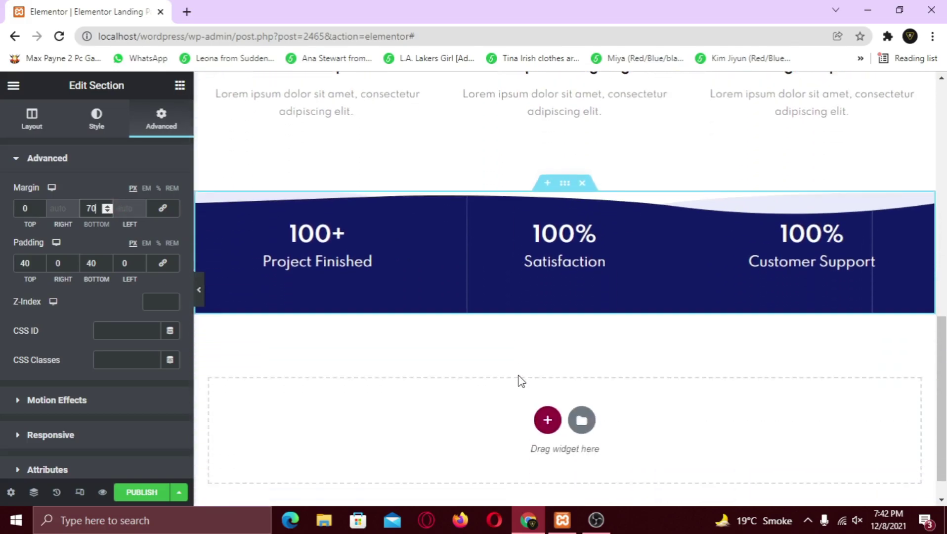
{"action": "left_click", "coordinate": [546, 420]}
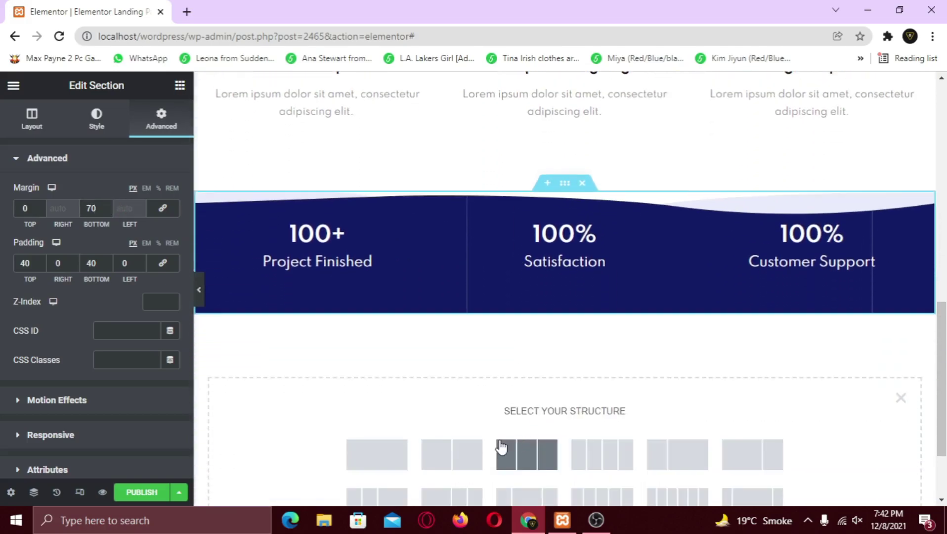
{"action": "left_click", "coordinate": [462, 461]}
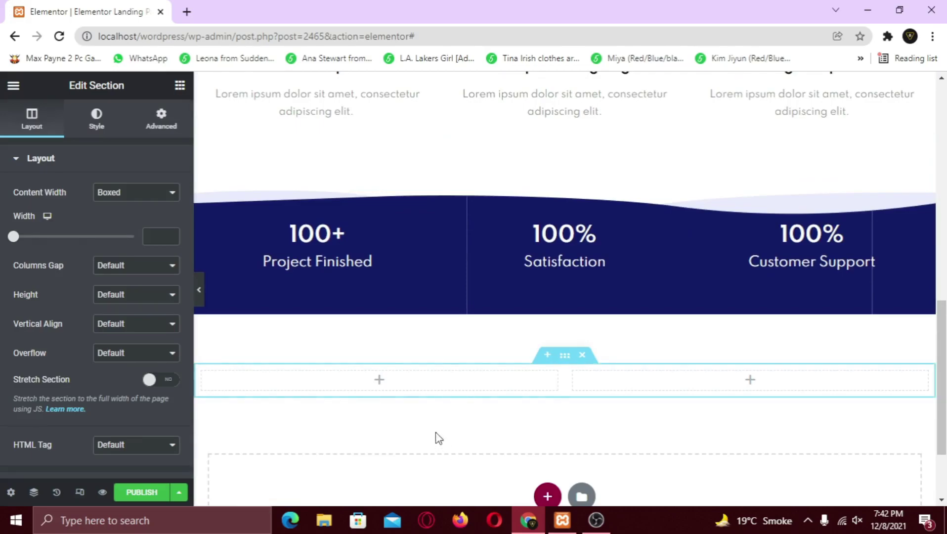
- Place an Image widget in the new section's left column and insert demo15-img9-300x281-1.png from the media library
{"action": "left_click", "coordinate": [179, 86]}
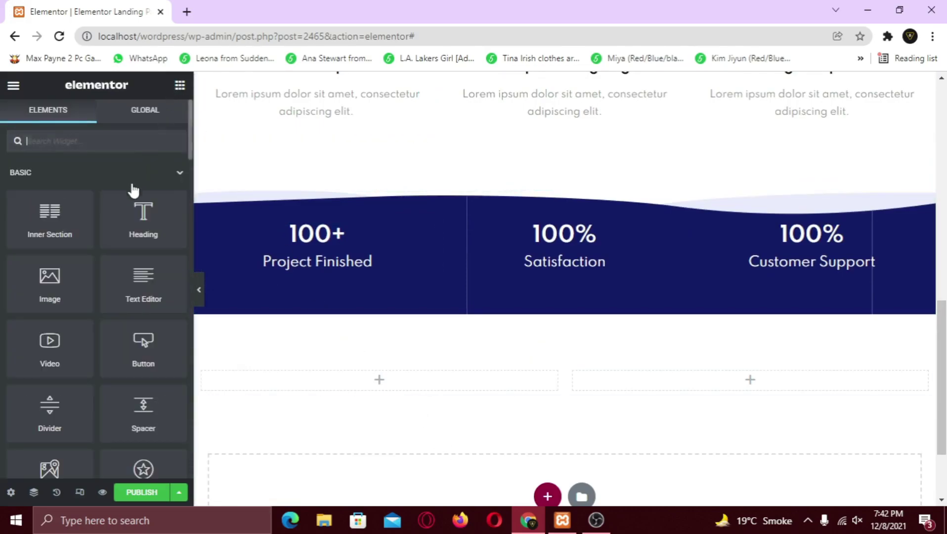
{"action": "left_click_drag", "start_coordinate": [52, 280], "coordinate": [346, 383]}
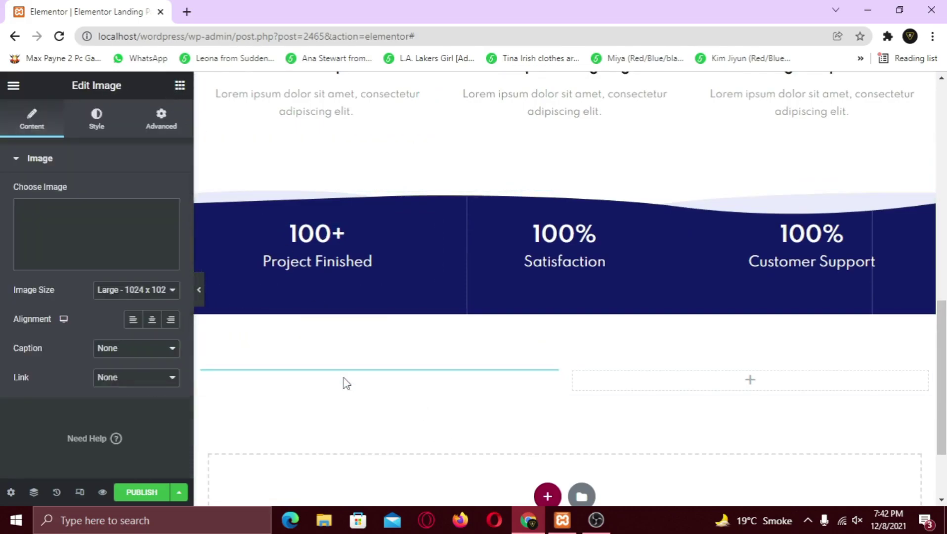
{"action": "left_click", "coordinate": [111, 267]}
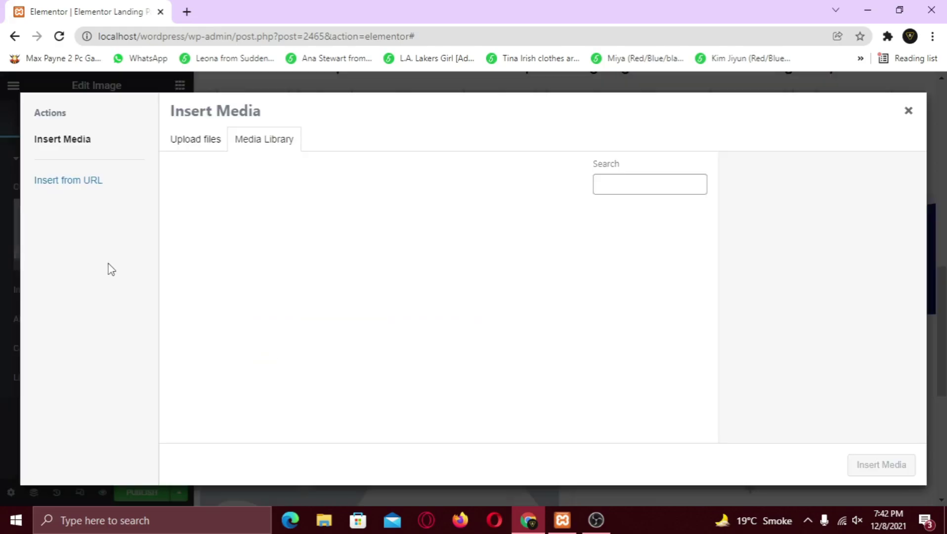
{"action": "left_click", "coordinate": [223, 271]}
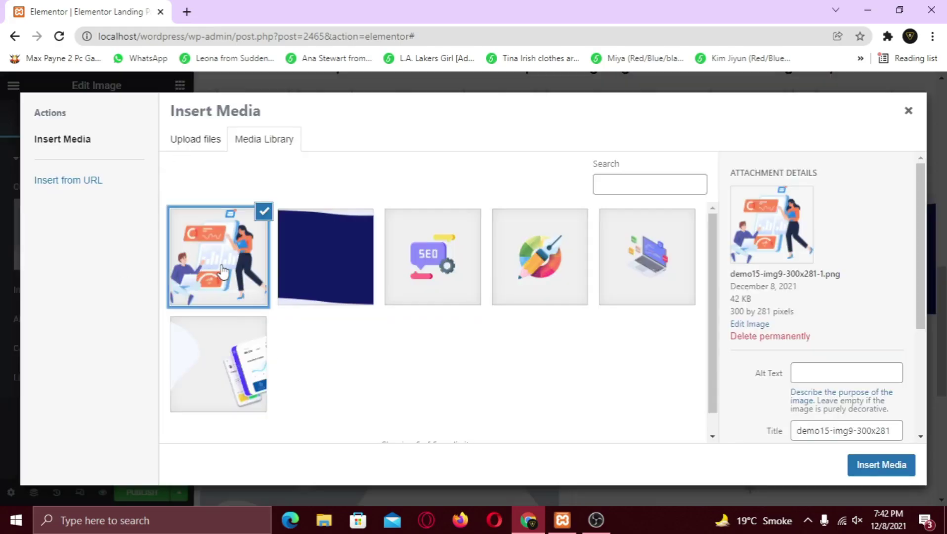
{"action": "left_click", "coordinate": [879, 466]}
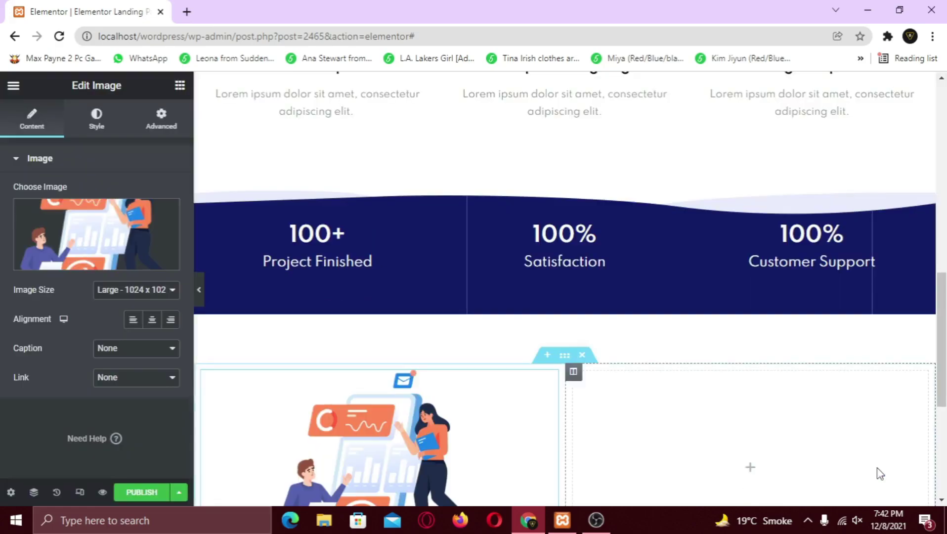
{"action": "scroll", "coordinate": [630, 405], "scroll_direction": "down", "scroll_amount": 3}
{"action": "scroll", "coordinate": [626, 405], "scroll_direction": "down", "scroll_amount": 1}
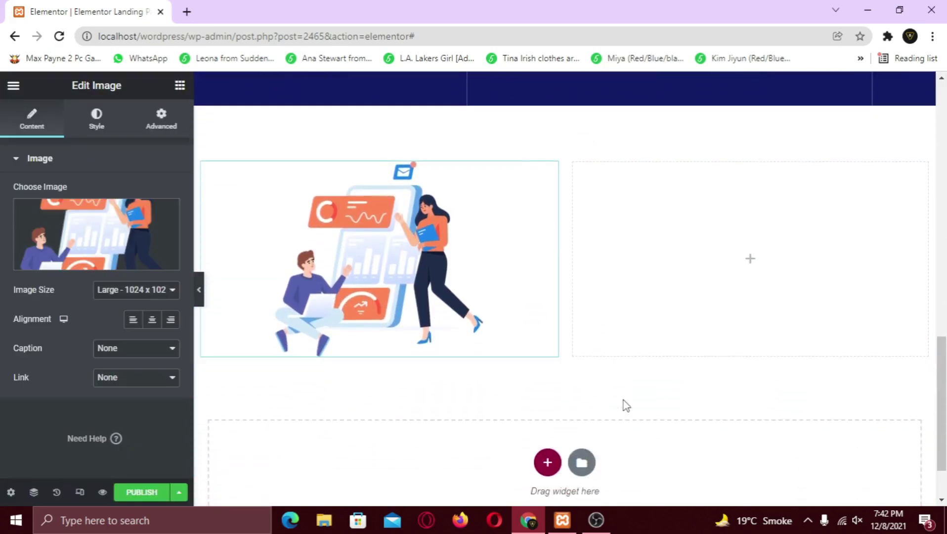
- Add a Heading widget to the empty right column and set that column's vertical alignment to Middle
{"action": "left_click", "coordinate": [179, 87]}
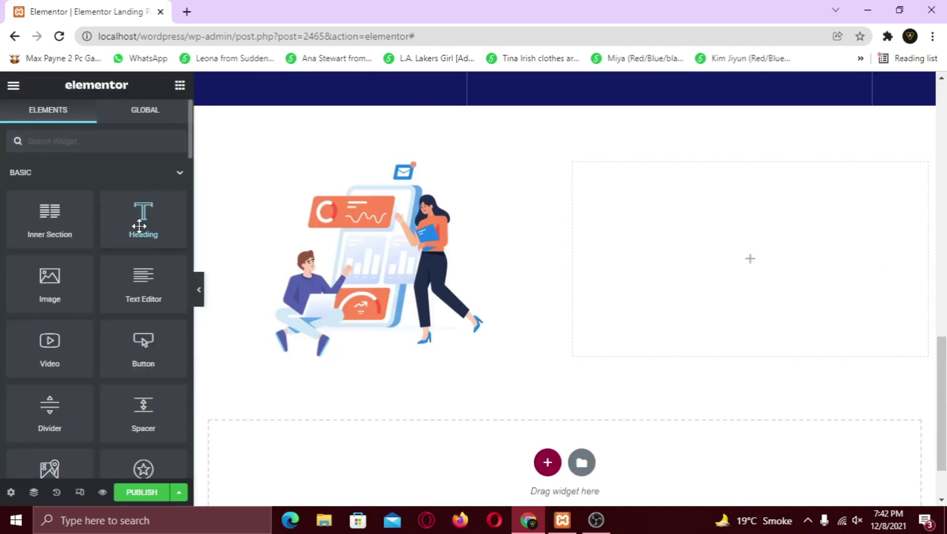
{"action": "left_click_drag", "start_coordinate": [156, 230], "coordinate": [684, 233]}
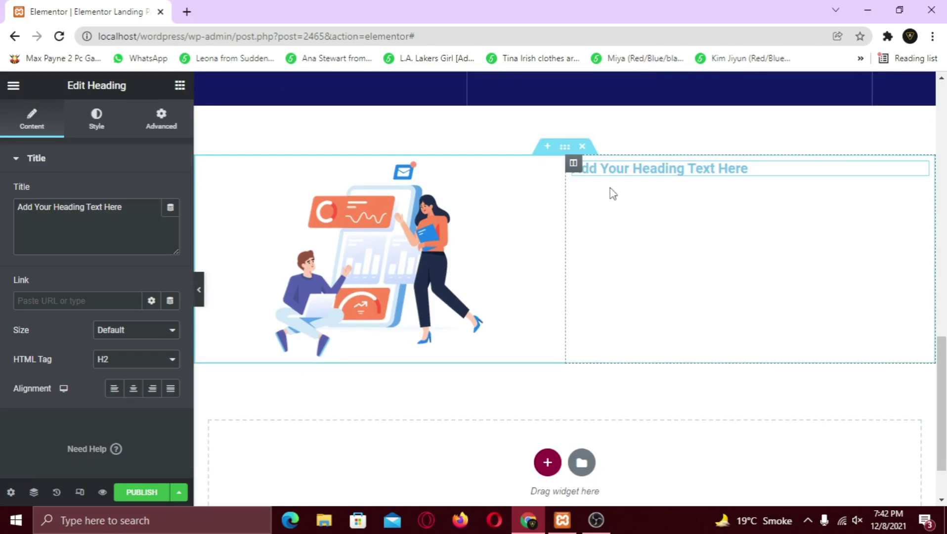
{"action": "right_click", "coordinate": [574, 163]}
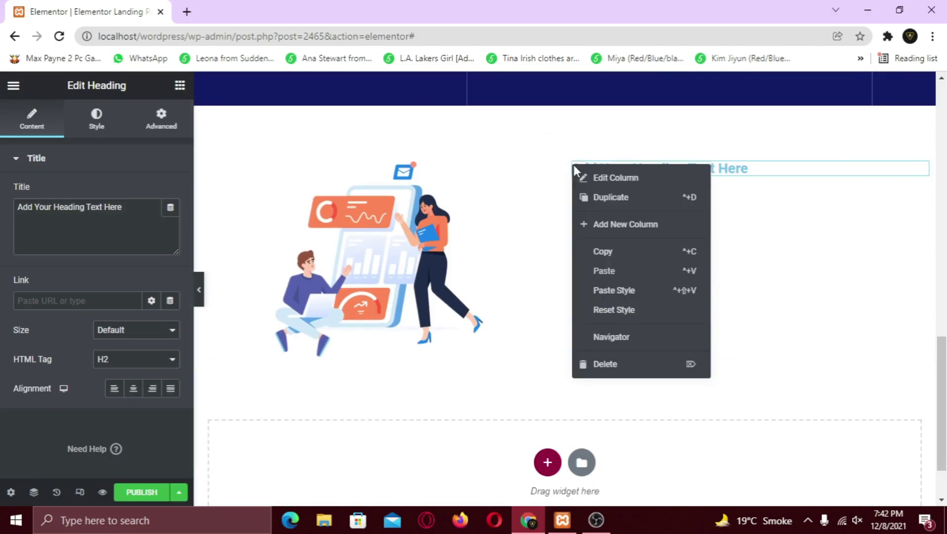
{"action": "left_click", "coordinate": [604, 179]}
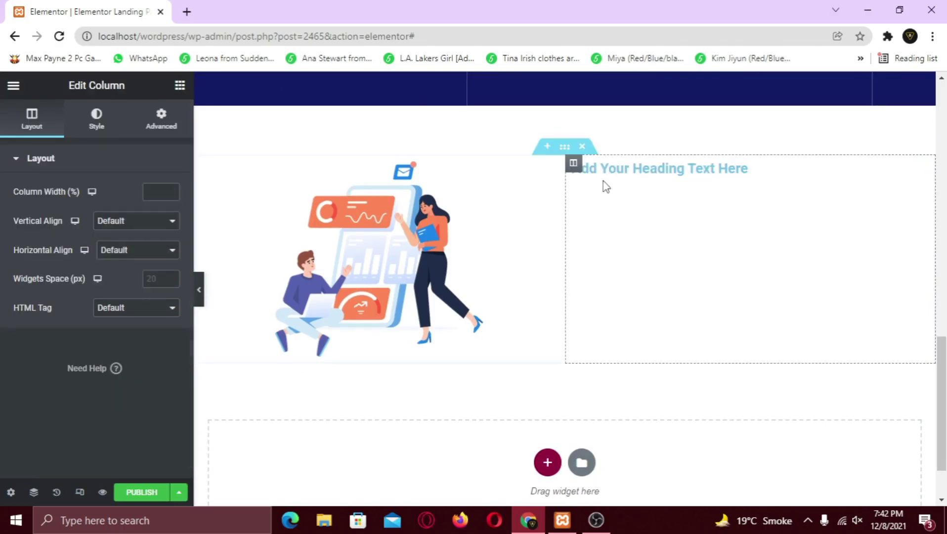
{"action": "left_click", "coordinate": [163, 222]}
{"action": "left_click", "coordinate": [149, 255]}
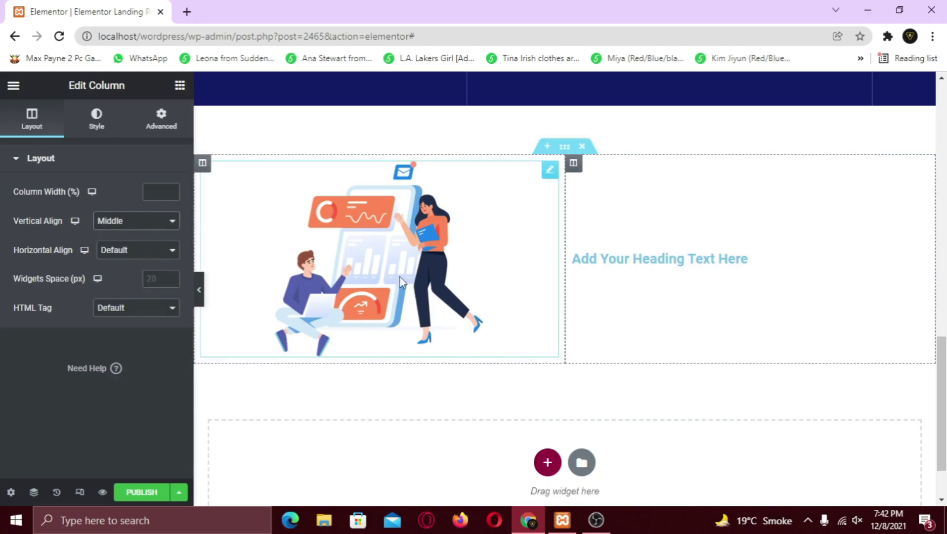
- Change the new heading's title to "Our Team" and its text color to black
{"action": "left_click", "coordinate": [923, 263]}
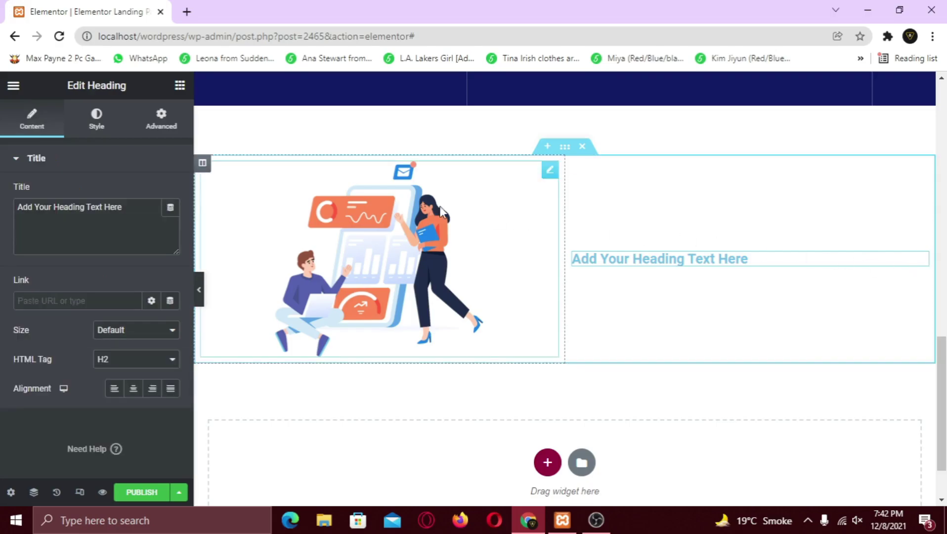
{"action": "left_click_drag", "start_coordinate": [122, 208], "coordinate": [32, 207]}
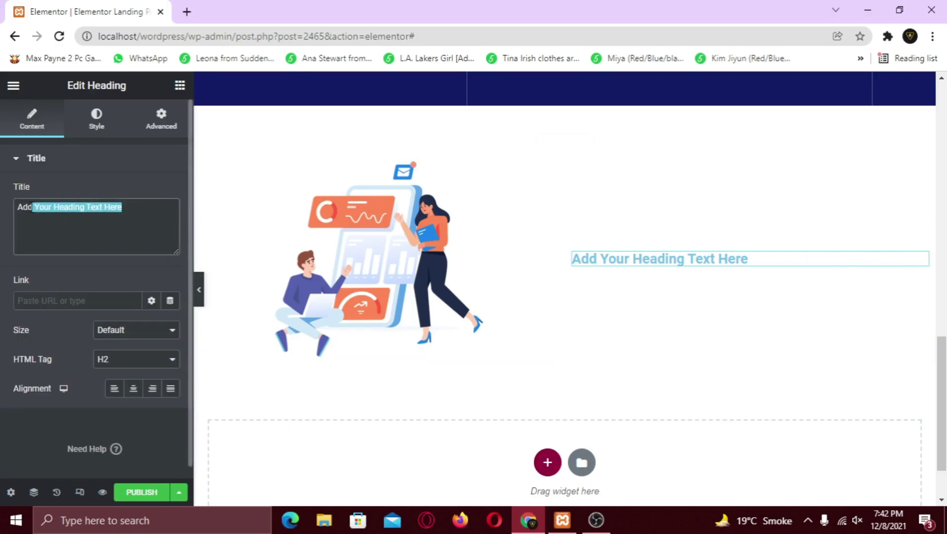
{"action": "type", "text": "Our Team"}
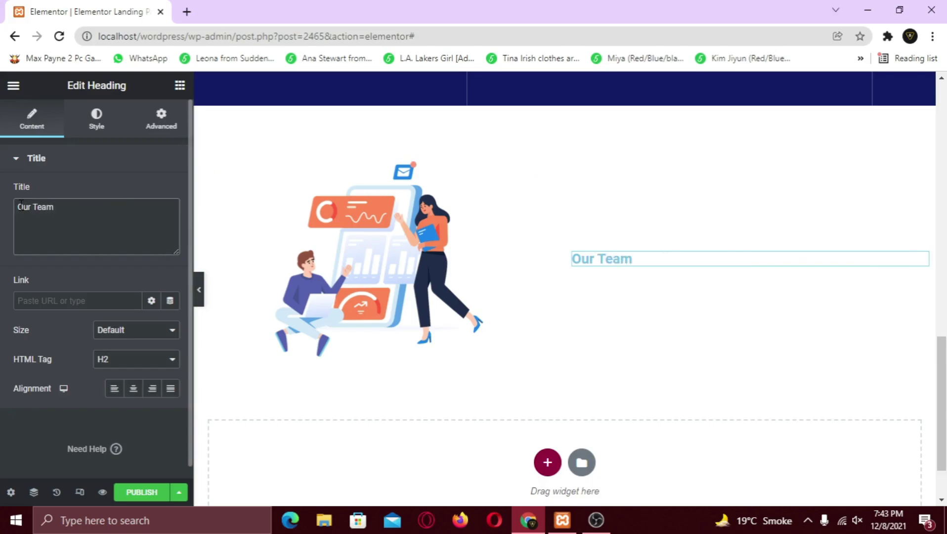
{"action": "left_click", "coordinate": [95, 119]}
{"action": "left_click", "coordinate": [170, 192]}
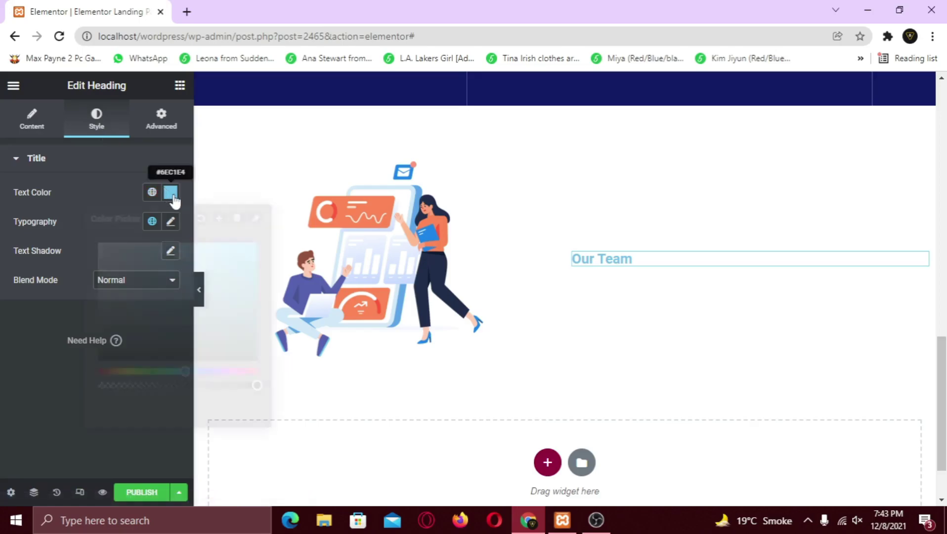
{"action": "mouse_move", "coordinate": [126, 274]}
{"action": "left_mouse_down"}
{"action": "mouse_move", "coordinate": [89, 347]}
{"action": "mouse_move", "coordinate": [50, 371]}
{"action": "left_mouse_up"}
{"action": "left_click", "coordinate": [50, 371]}
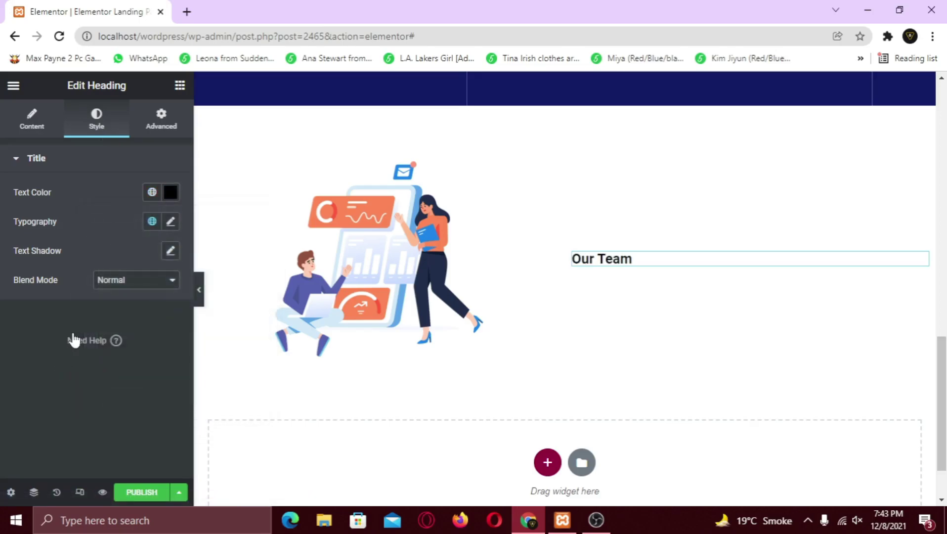
- Set the "Our Team" heading's typography to the Poppins font family at 30 px
{"action": "left_click", "coordinate": [170, 221]}
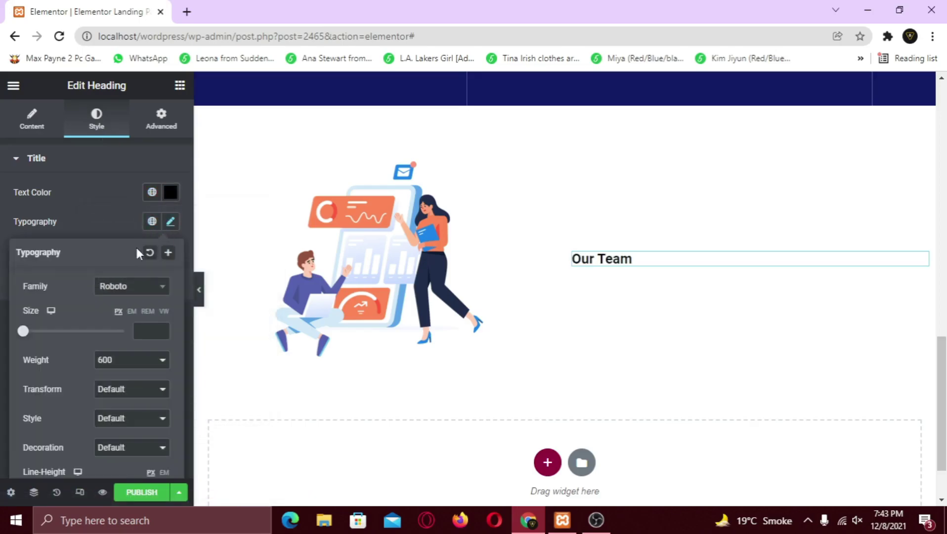
{"action": "left_click", "coordinate": [104, 291]}
{"action": "type", "text": "poppins"}
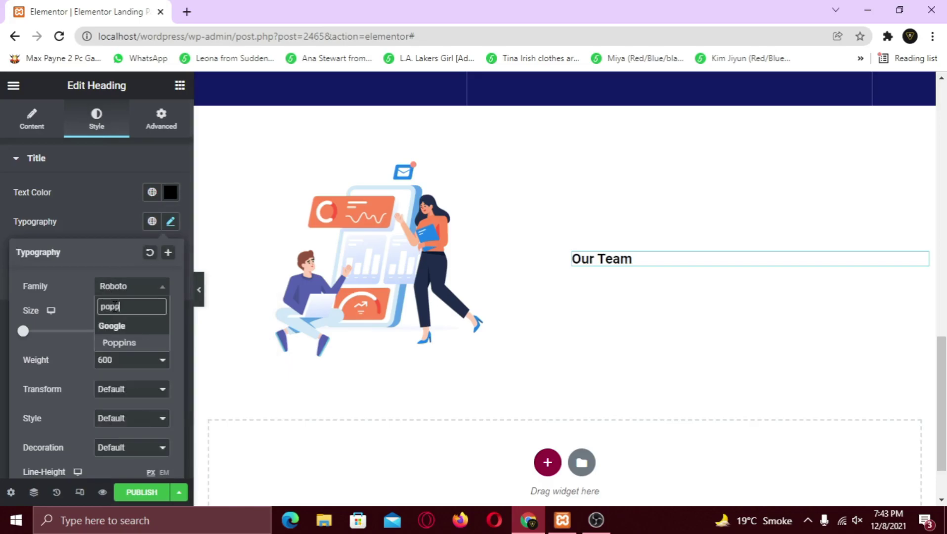
{"action": "key", "text": "Return"}
{"action": "left_click", "coordinate": [146, 330]}
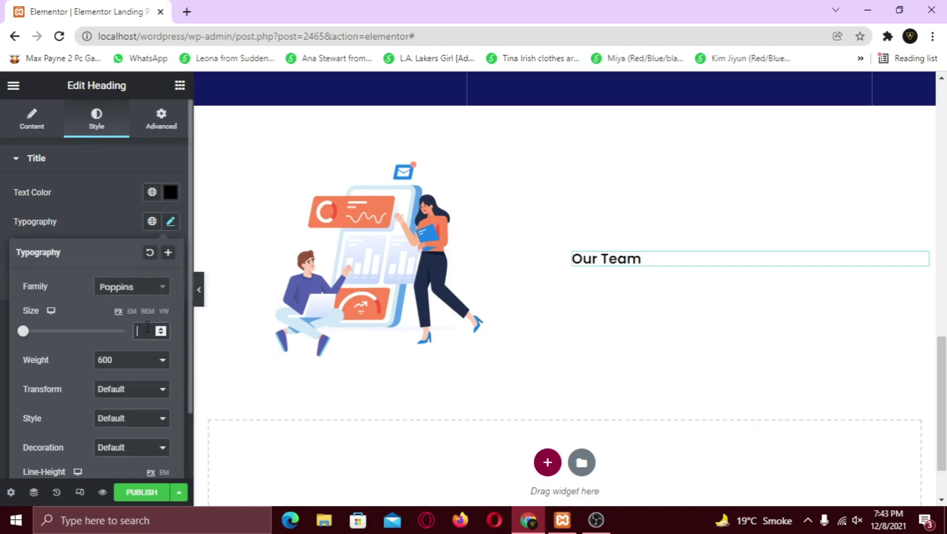
{"action": "type", "text": "30"}
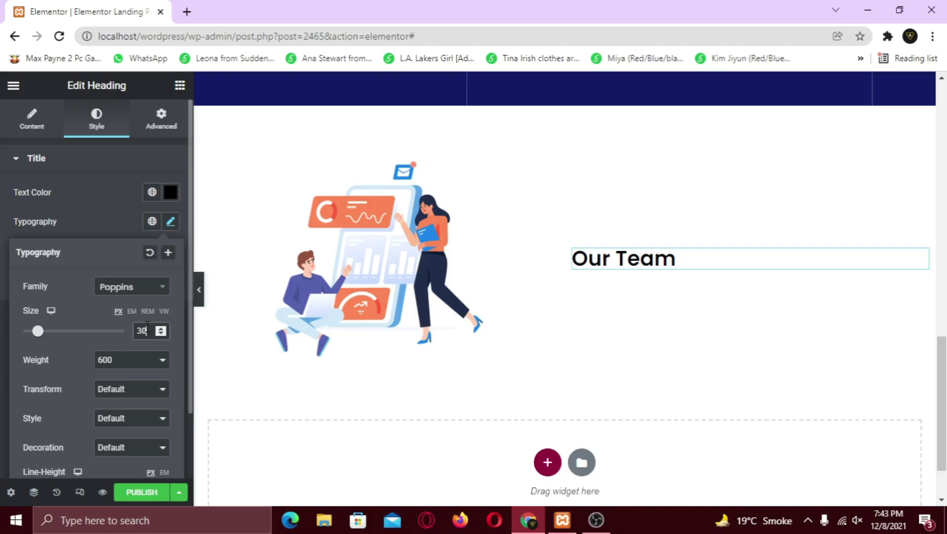
- Add a Divider widget beneath the "Our Team" heading and set its width to 12%
{"action": "left_click", "coordinate": [178, 85]}
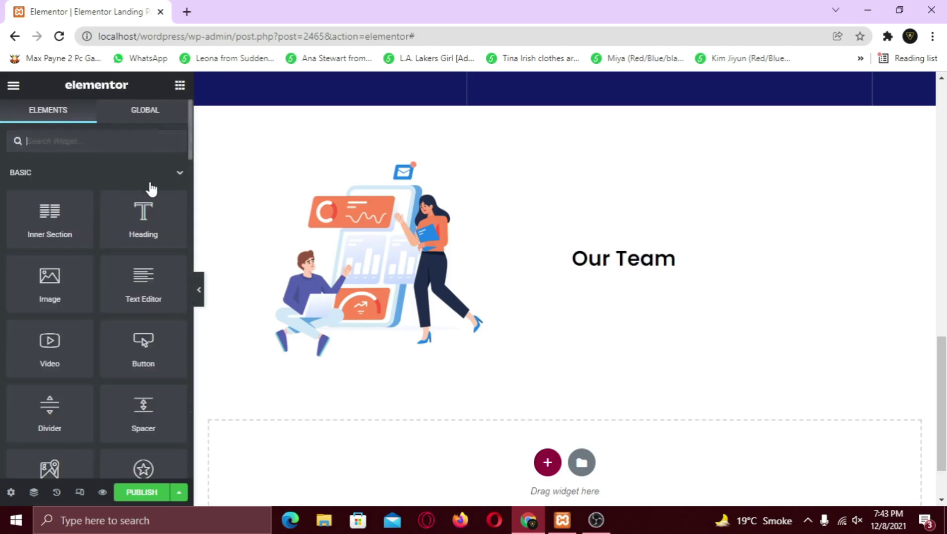
{"action": "left_click_drag", "start_coordinate": [49, 405], "coordinate": [678, 270]}
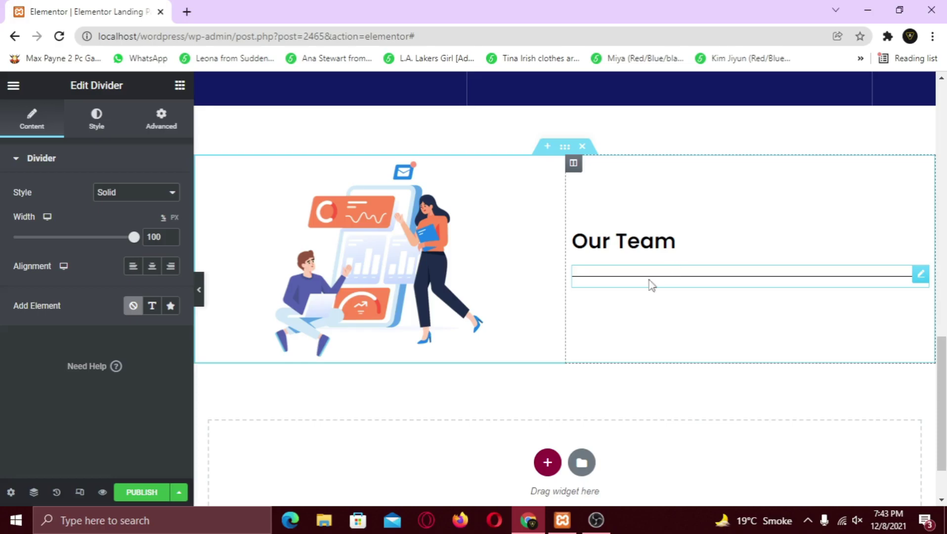
{"action": "left_click", "coordinate": [45, 238]}
{"action": "left_click_drag", "start_coordinate": [170, 240], "coordinate": [171, 243]}
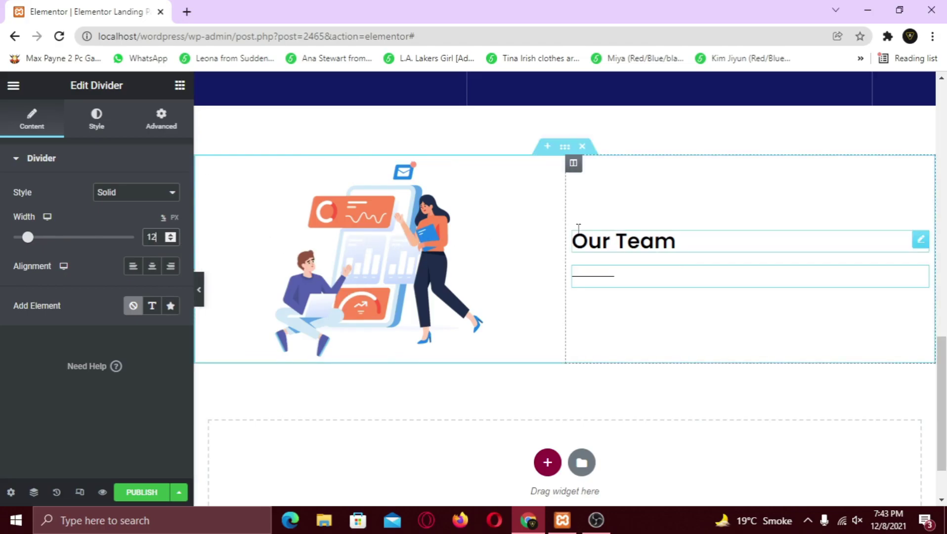
- Set the widgets space of the column holding the "Our Team" heading to 0 px
{"action": "right_click", "coordinate": [573, 163]}
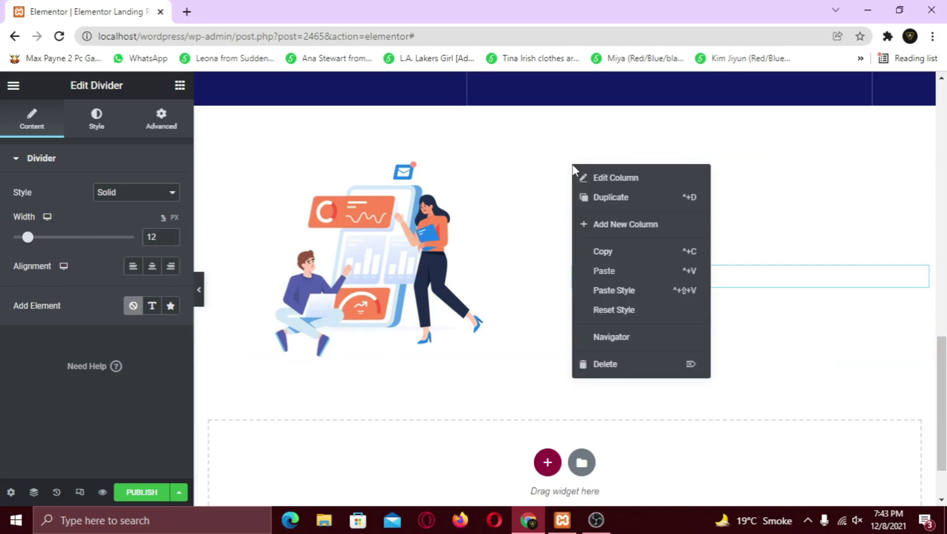
{"action": "left_click", "coordinate": [605, 178]}
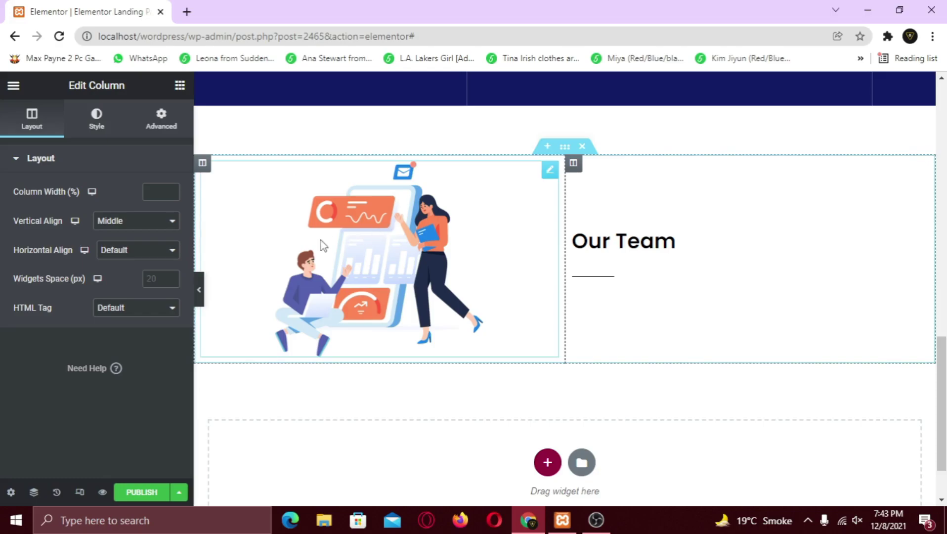
{"action": "left_click", "coordinate": [151, 276]}
{"action": "type", "text": "0"}
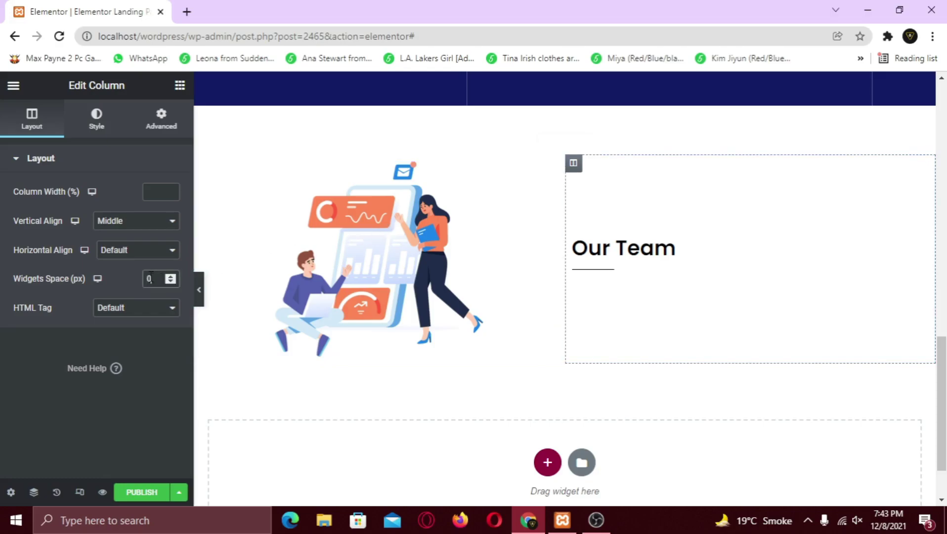
- Increase the weight of the divider under "Our Team" to 5
{"action": "left_click", "coordinate": [644, 278]}
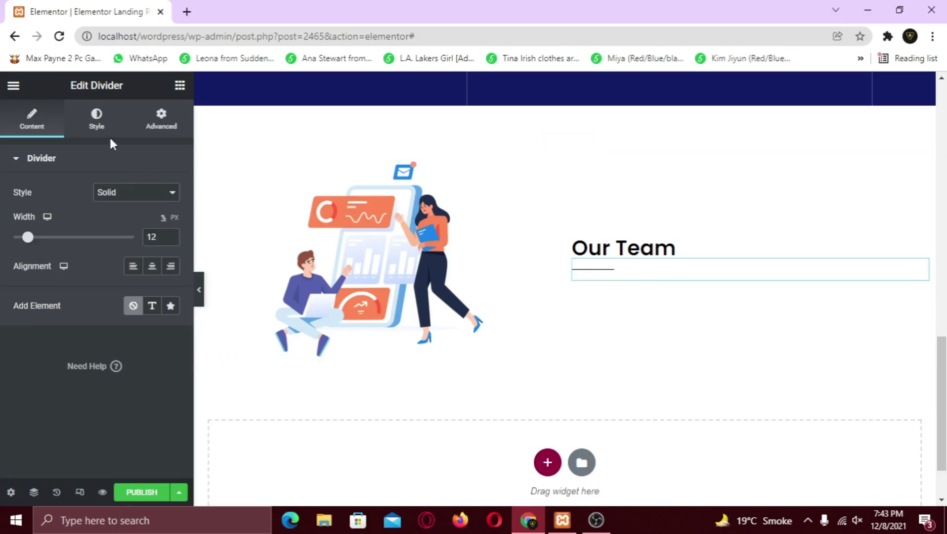
{"action": "left_click", "coordinate": [98, 127]}
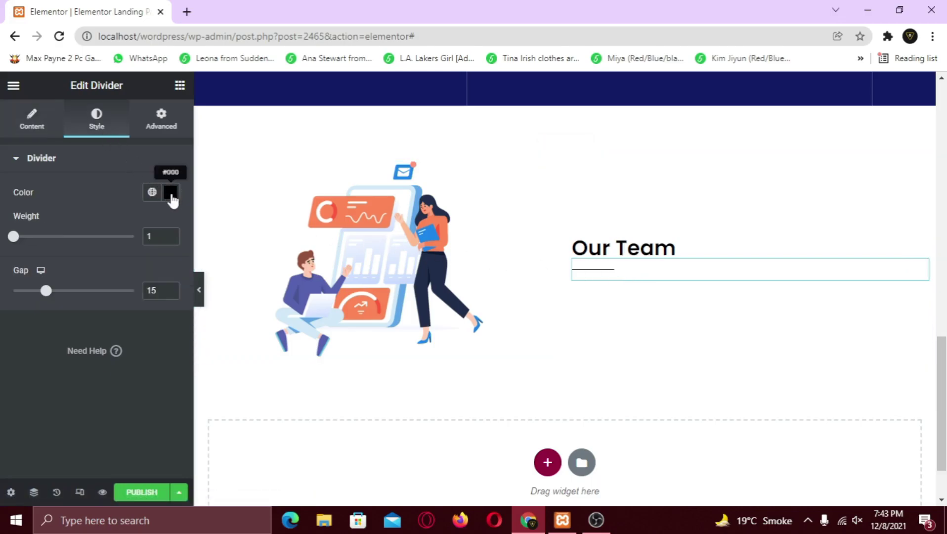
{"action": "left_click_drag", "start_coordinate": [19, 239], "coordinate": [52, 242]}
{"action": "left_click", "coordinate": [170, 235]}
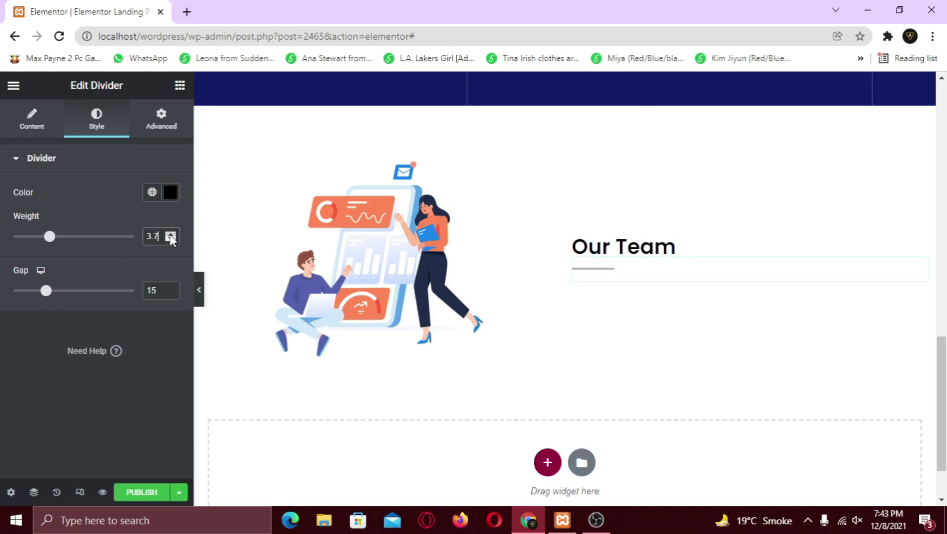
{"action": "left_click", "coordinate": [170, 234]}
{"action": "left_click", "coordinate": [170, 235]}
{"action": "left_click", "coordinate": [170, 235]}
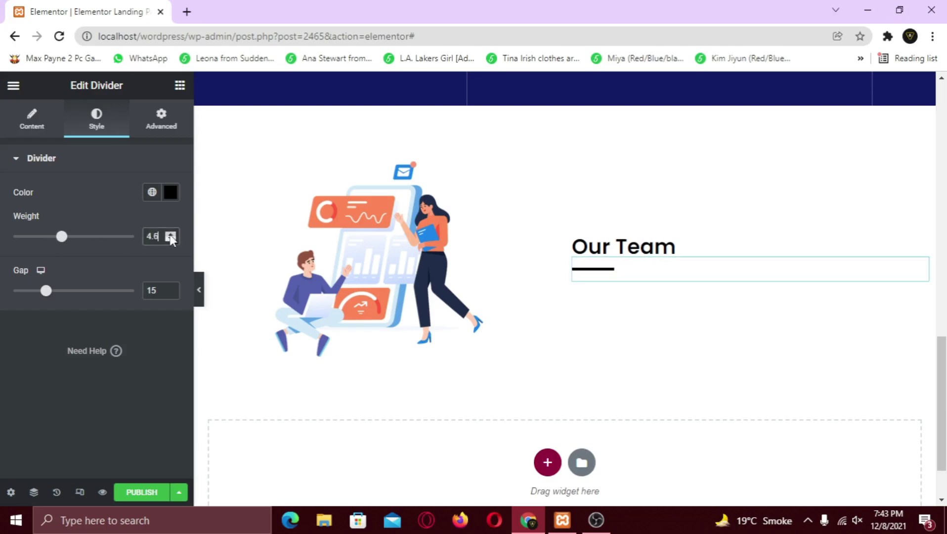
{"action": "left_click", "coordinate": [170, 234]}
{"action": "left_click", "coordinate": [170, 235]}
{"action": "left_click", "coordinate": [170, 234]}
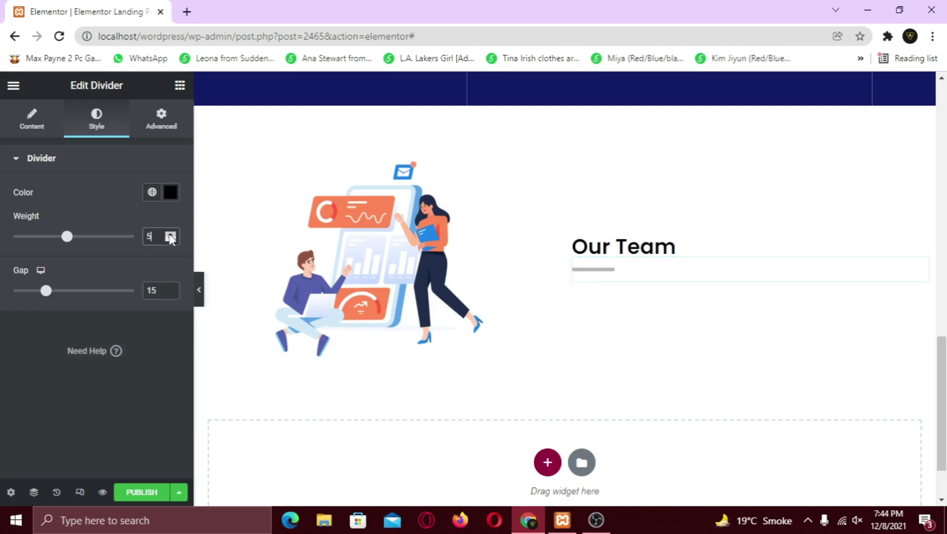
- Add a Text Editor widget below the divider in the "Our Team" column
{"action": "left_click", "coordinate": [176, 85]}
{"action": "left_click_drag", "start_coordinate": [144, 283], "coordinate": [641, 279]}
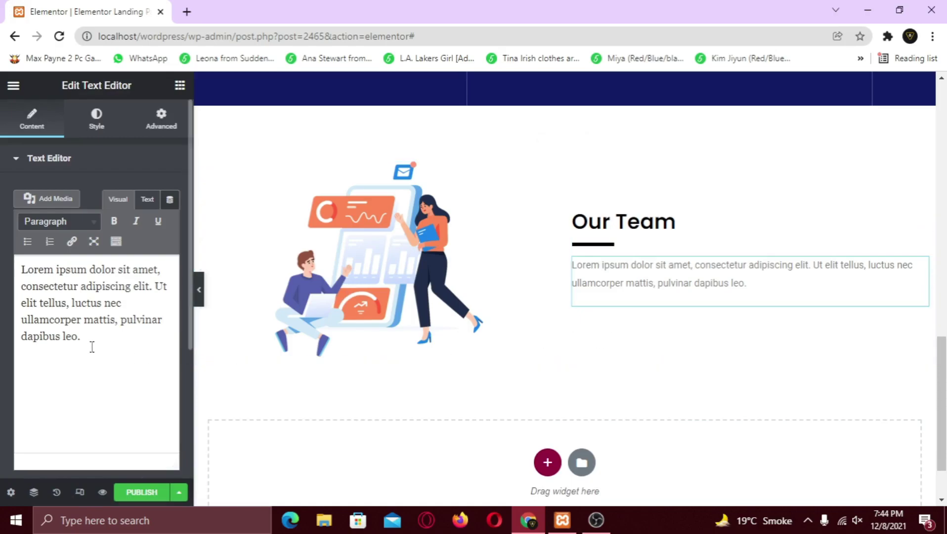
- Duplicate the lorem ipsum sentence within the text widget below the "Our Team" divider so the paragraph contains it twice
{"action": "left_click_drag", "start_coordinate": [81, 338], "coordinate": [23, 269]}
{"action": "key", "text": "ctrl+c"}
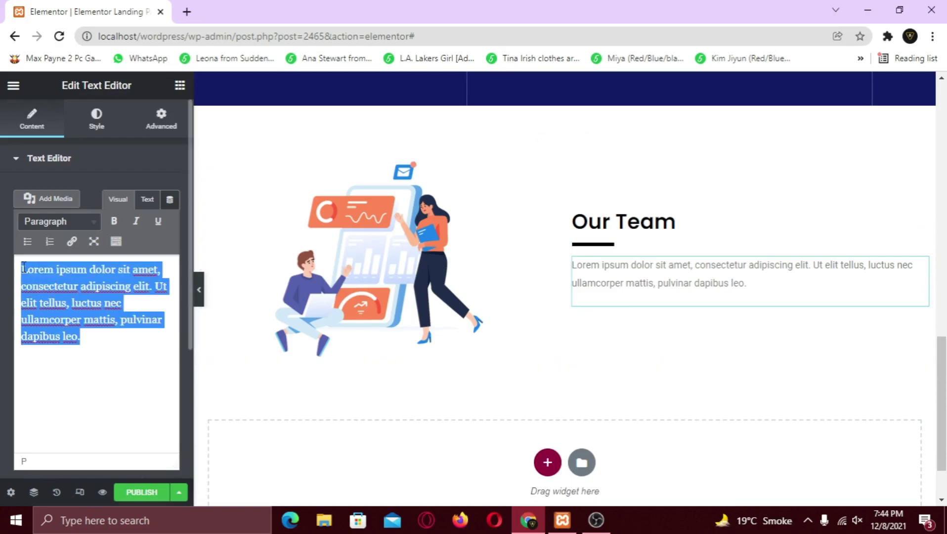
{"action": "left_click", "coordinate": [90, 335]}
{"action": "key", "text": "ctrl+v"}
- Change the font family of the "Our Team" paragraph to Spartan
{"action": "left_click", "coordinate": [100, 128]}
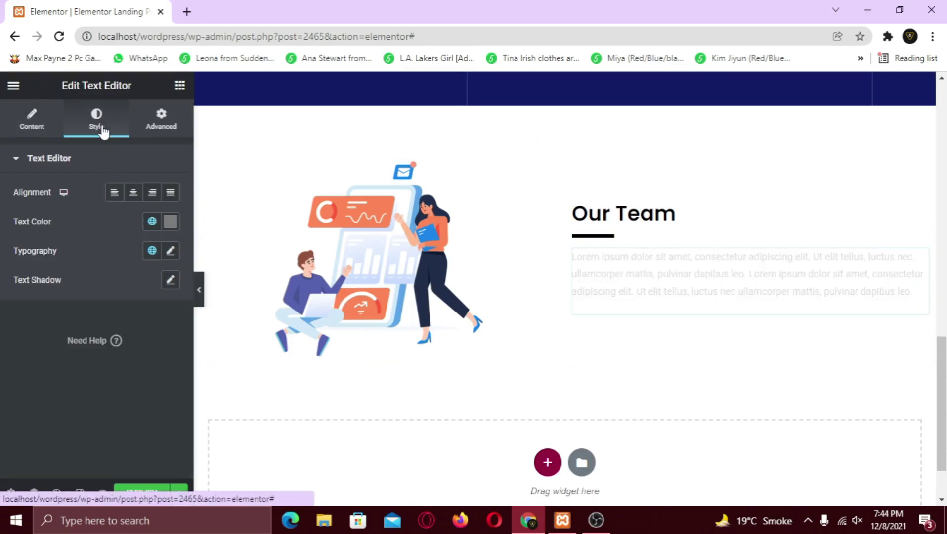
{"action": "left_click", "coordinate": [171, 221]}
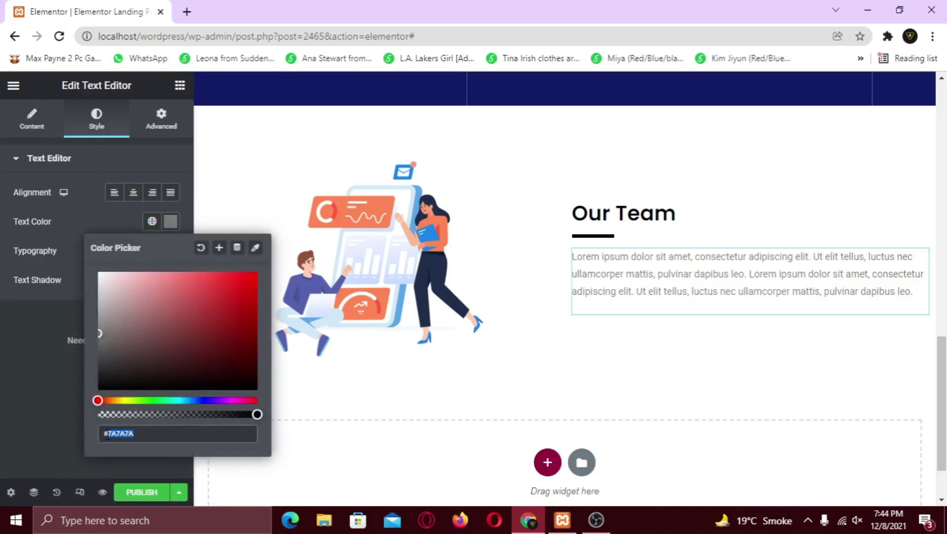
{"action": "left_click", "coordinate": [62, 402]}
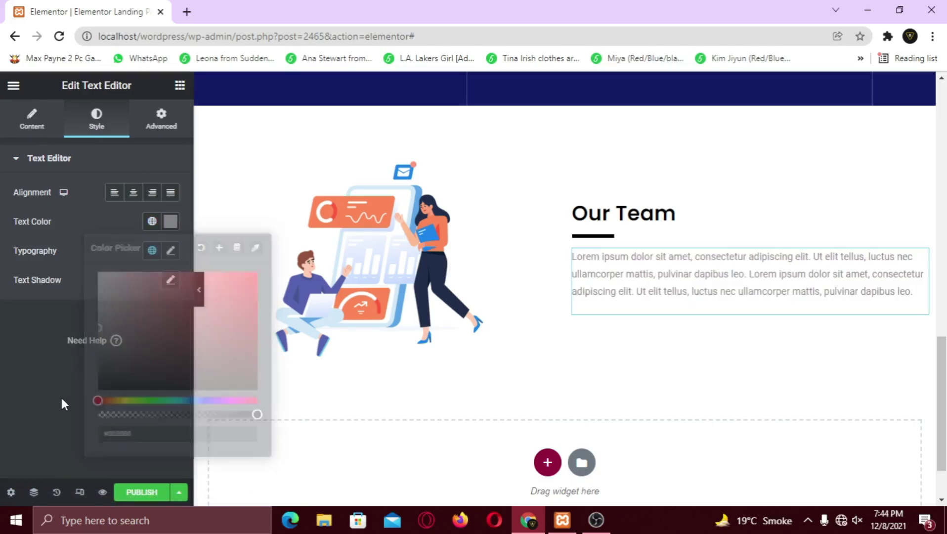
{"action": "left_click", "coordinate": [169, 251]}
{"action": "left_click", "coordinate": [123, 317]}
{"action": "type", "text": "spartan"}
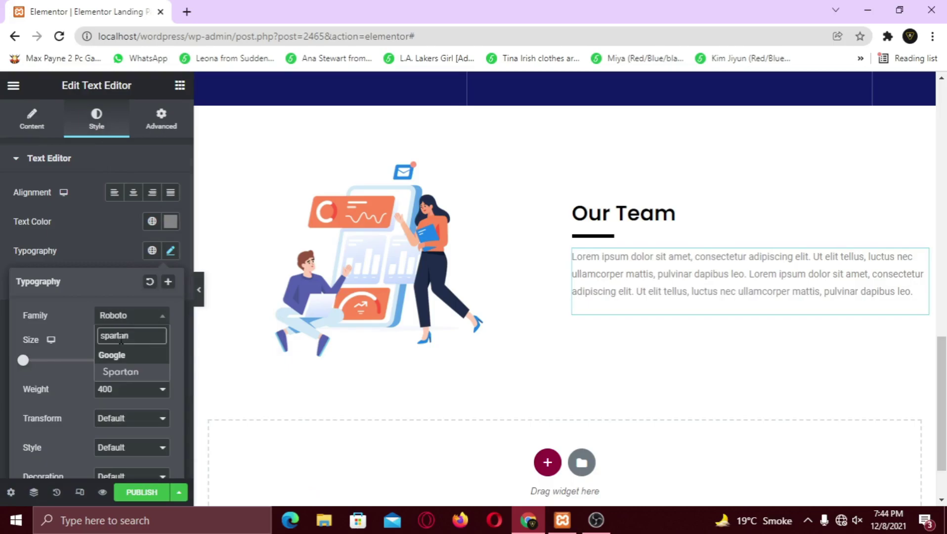
{"action": "key", "text": "Return"}
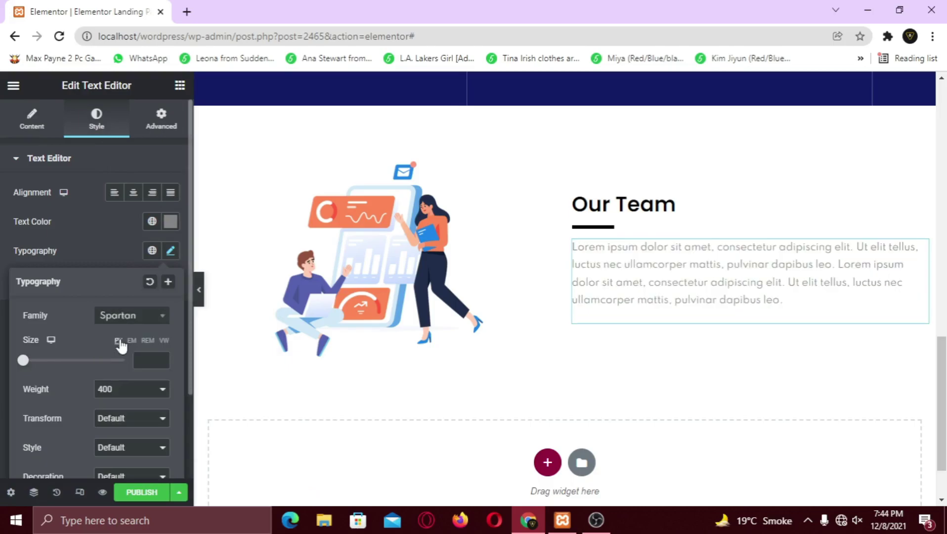
- Unlink the margins of the "Our Team" paragraph and set its top margin to 15 px
{"action": "left_click", "coordinate": [182, 128]}
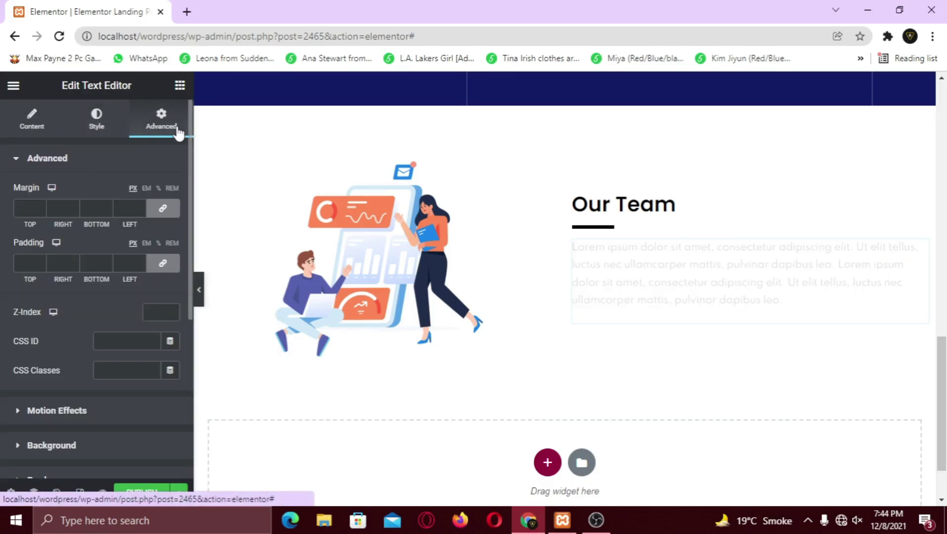
{"action": "left_click", "coordinate": [161, 207]}
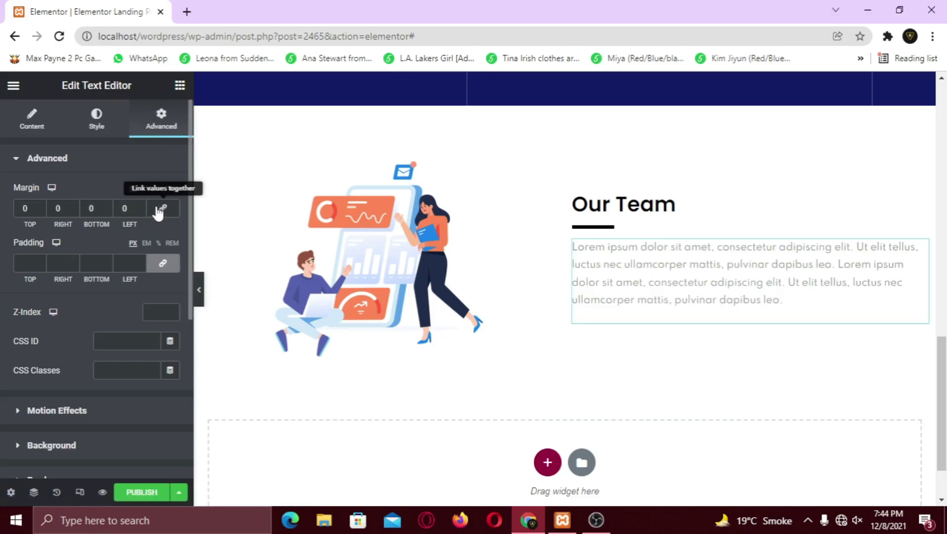
{"action": "left_click", "coordinate": [43, 205]}
{"action": "left_click", "coordinate": [44, 205]}
{"action": "left_click", "coordinate": [44, 206]}
{"action": "left_click", "coordinate": [43, 205]}
{"action": "left_click", "coordinate": [43, 206]}
{"action": "left_click", "coordinate": [44, 205]}
{"action": "right_click", "coordinate": [43, 205]}
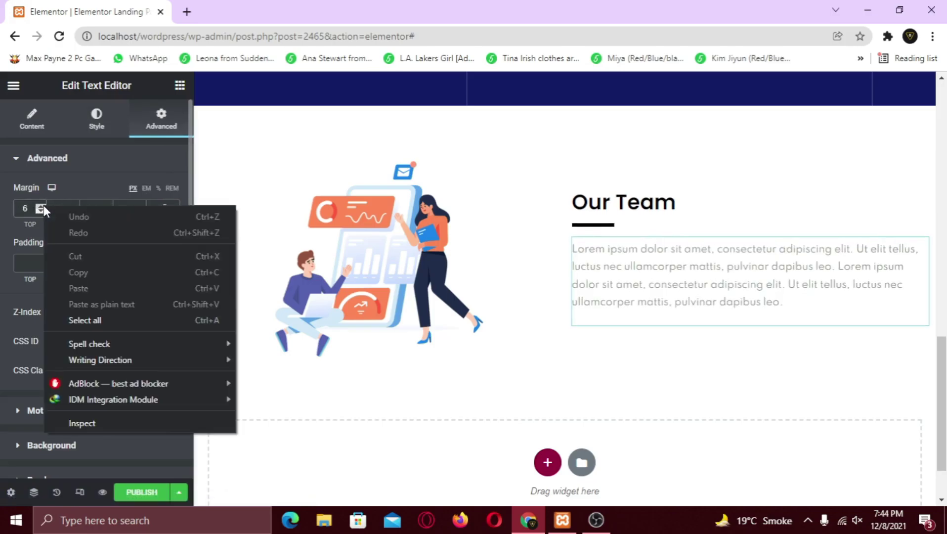
{"action": "left_click", "coordinate": [44, 205]}
{"action": "left_click", "coordinate": [44, 205]}
{"action": "left_click", "coordinate": [43, 205]}
{"action": "left_click", "coordinate": [44, 206]}
{"action": "left_click", "coordinate": [44, 205]}
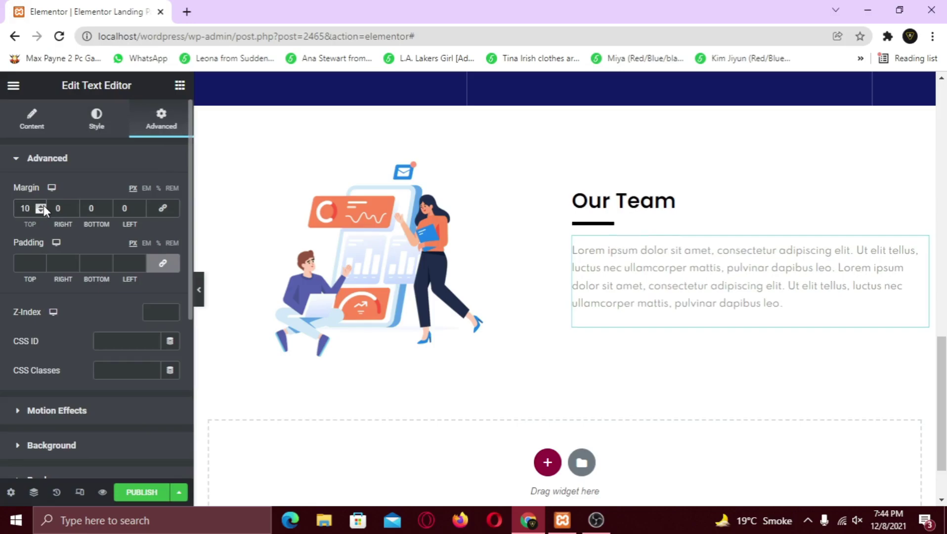
{"action": "left_click", "coordinate": [44, 205]}
{"action": "left_click", "coordinate": [43, 205]}
{"action": "left_click", "coordinate": [43, 205]}
{"action": "left_click", "coordinate": [43, 206]}
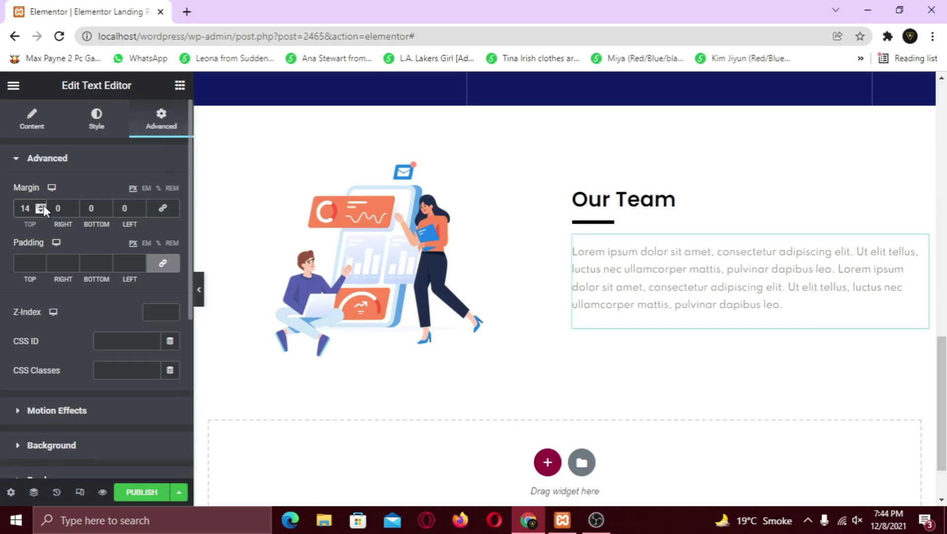
{"action": "left_click", "coordinate": [44, 205]}
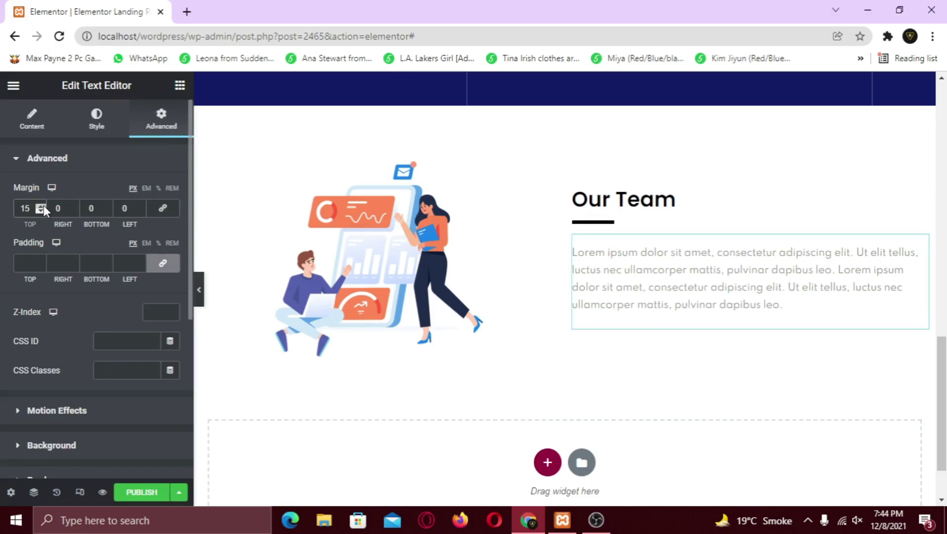
- Add a Social Icons widget below the paragraph in the "Our Team" column
{"action": "left_click", "coordinate": [179, 87]}
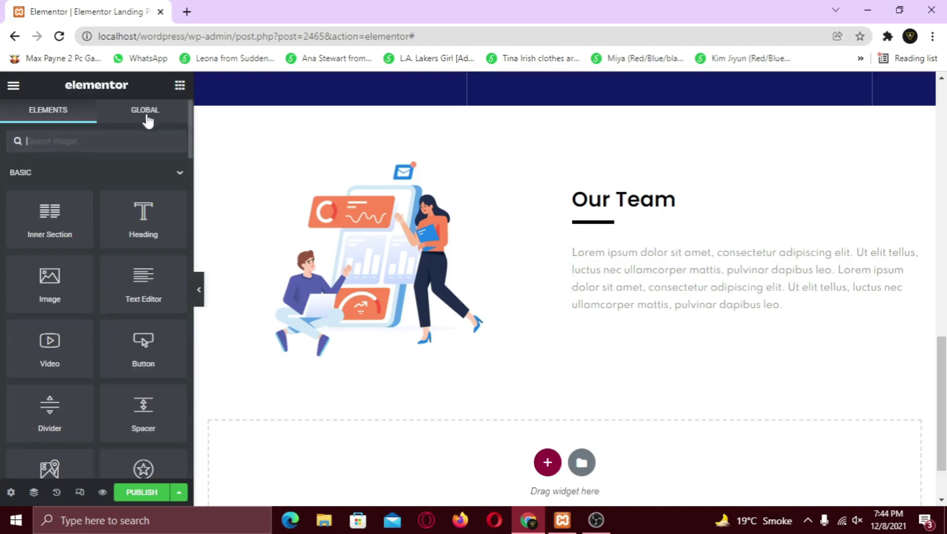
{"action": "type", "text": "soci"}
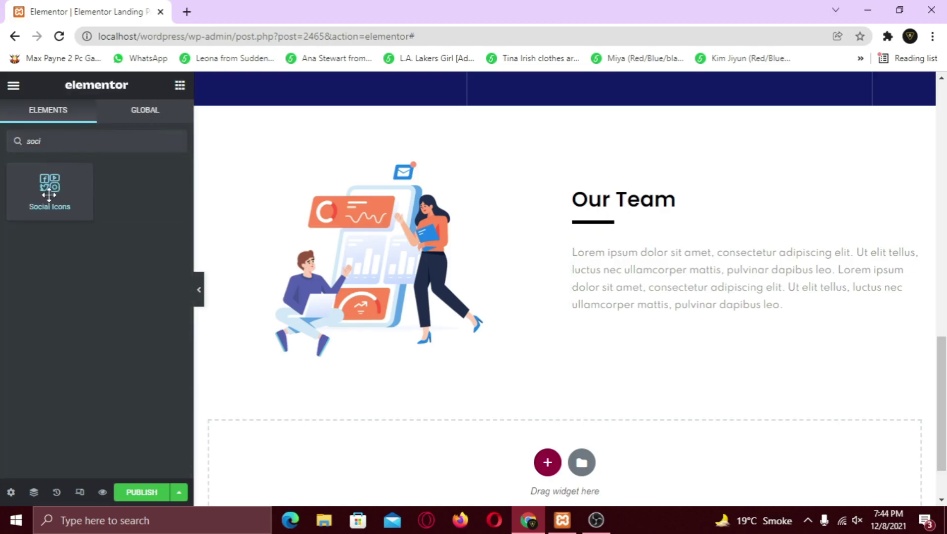
{"action": "left_click_drag", "start_coordinate": [49, 195], "coordinate": [627, 308]}
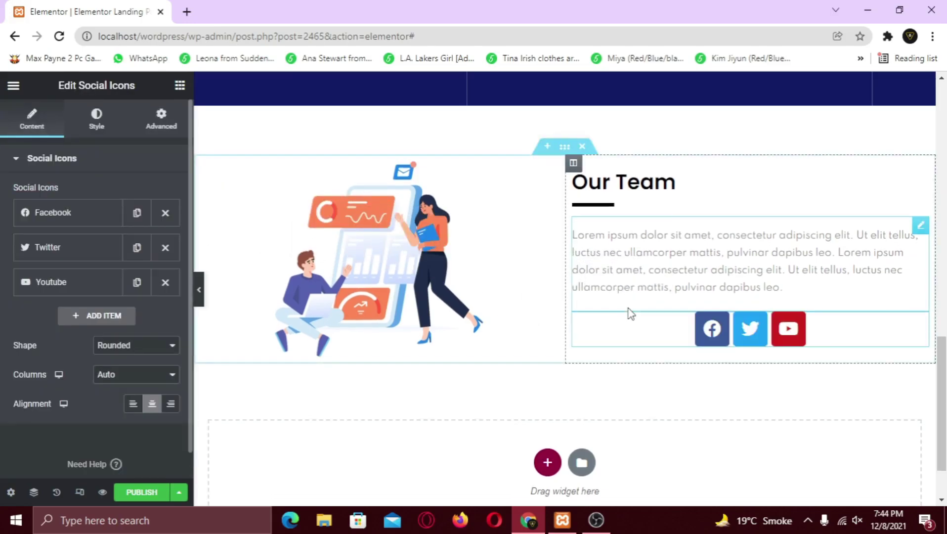
- Align the social icons to the left and set their shape to Circle
{"action": "left_click", "coordinate": [134, 404]}
{"action": "left_click", "coordinate": [128, 346]}
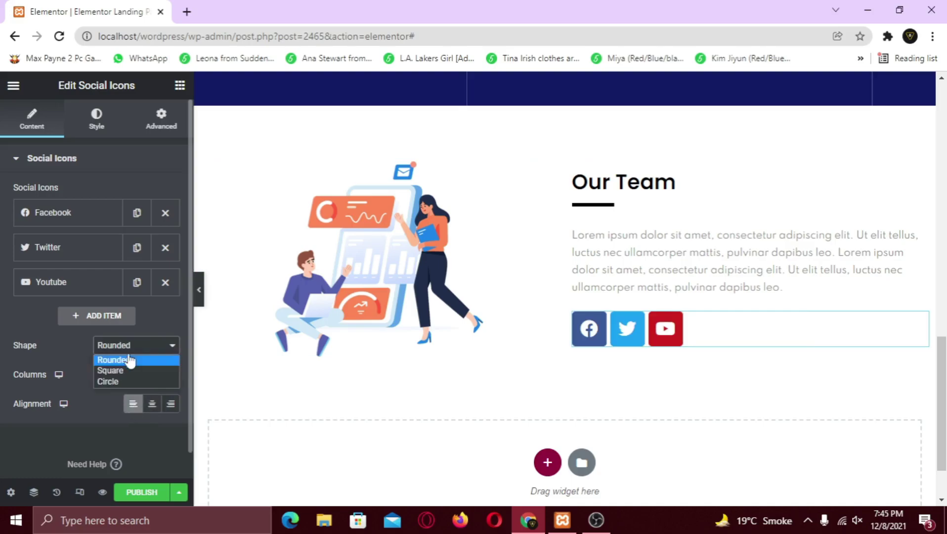
{"action": "left_click", "coordinate": [127, 384]}
- Duplicate the Youtube social icon, change the copy to the Instagram icon, and move it directly after Facebook
{"action": "left_click", "coordinate": [137, 282]}
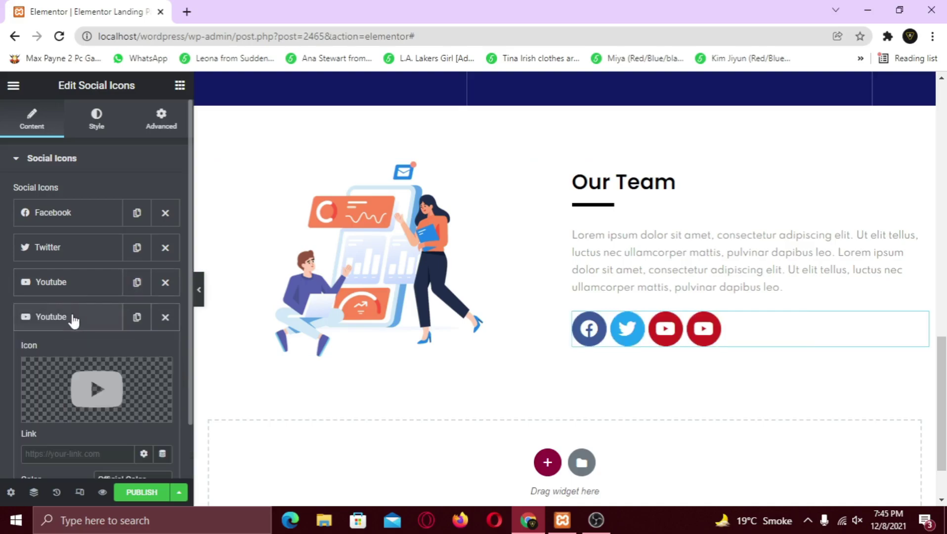
{"action": "left_click", "coordinate": [68, 403]}
{"action": "left_click", "coordinate": [366, 135]}
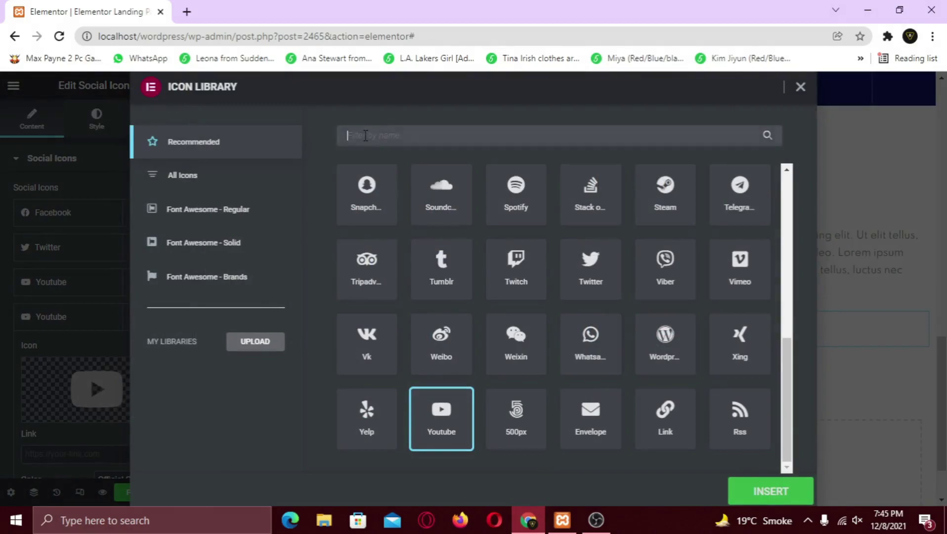
{"action": "type", "text": "ins"}
{"action": "left_click", "coordinate": [367, 228]}
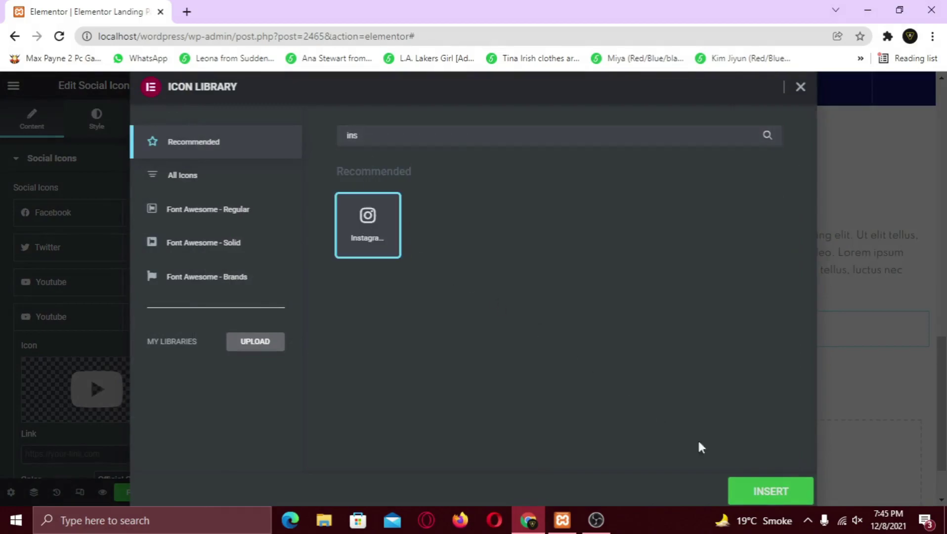
{"action": "left_click", "coordinate": [763, 492]}
{"action": "left_click", "coordinate": [65, 317]}
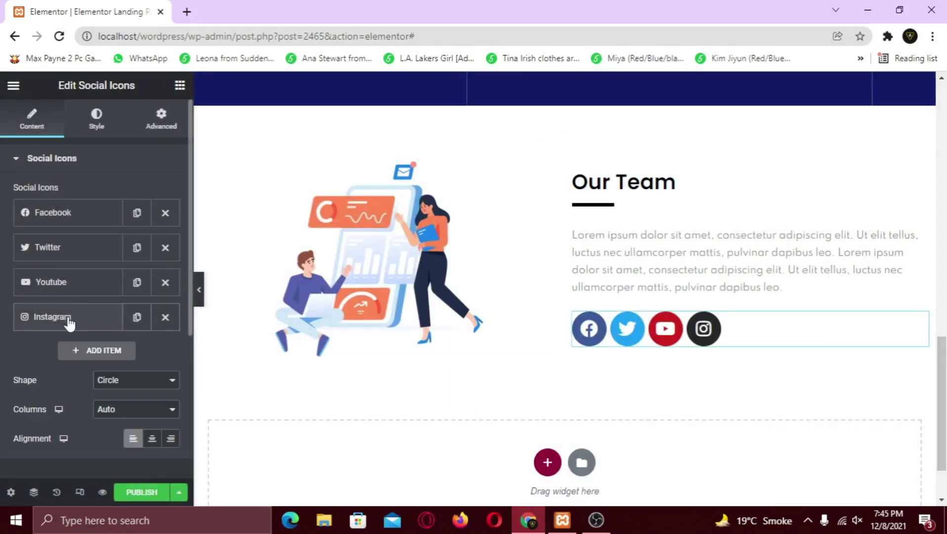
{"action": "left_click_drag", "start_coordinate": [64, 317], "coordinate": [17, 245]}
- Set the social icons' size to 15 and increase their spacing to 7
{"action": "left_click", "coordinate": [96, 119]}
{"action": "left_click", "coordinate": [171, 233]}
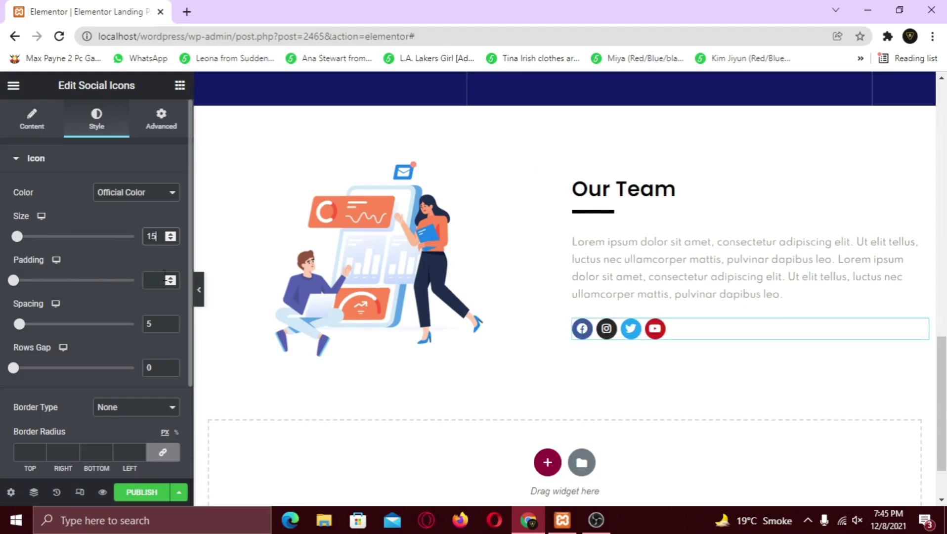
{"action": "double_click", "coordinate": [172, 324]}
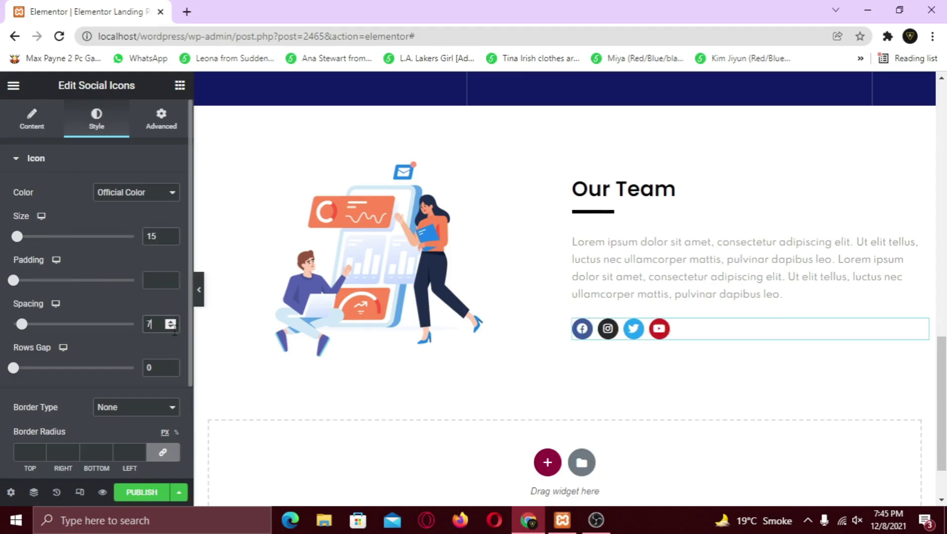
{"action": "left_click", "coordinate": [171, 327]}
- Hide the editing panel and review the finished page preview from the hero banner down to the "Our Team" section
{"action": "scroll", "coordinate": [203, 289], "scroll_direction": "up", "scroll_amount": 3}
{"action": "left_click", "coordinate": [199, 290]}
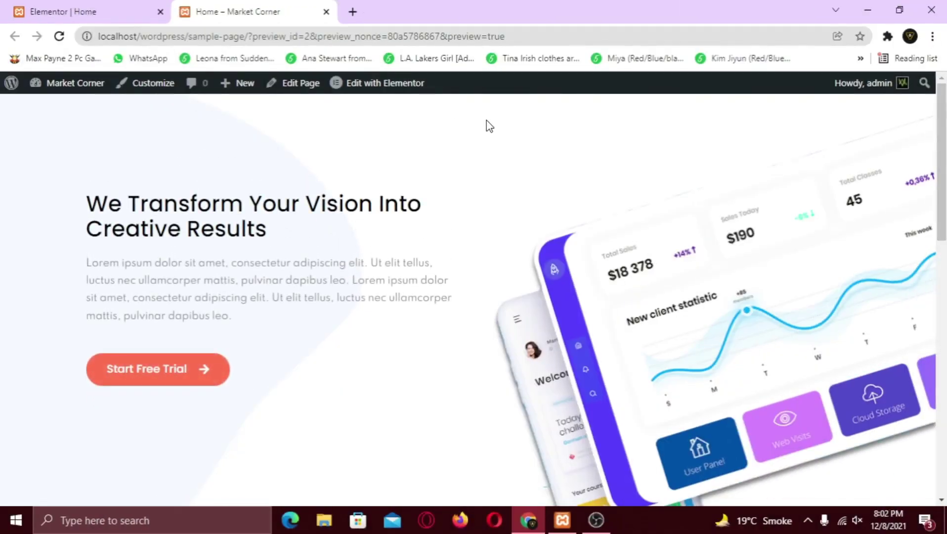
{"action": "scroll", "coordinate": [485, 141], "scroll_direction": "down", "scroll_amount": 4}
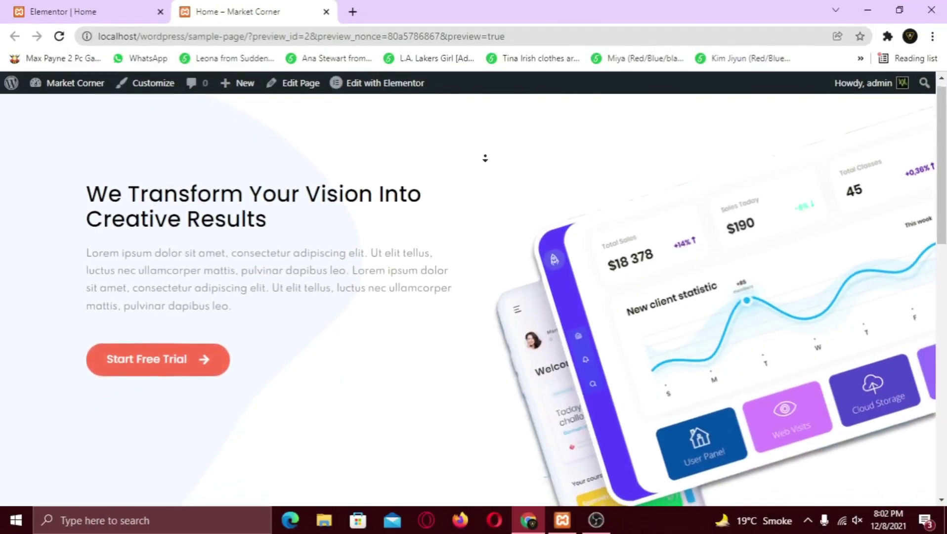
{"action": "scroll", "coordinate": [486, 168], "scroll_direction": "down", "scroll_amount": 5}
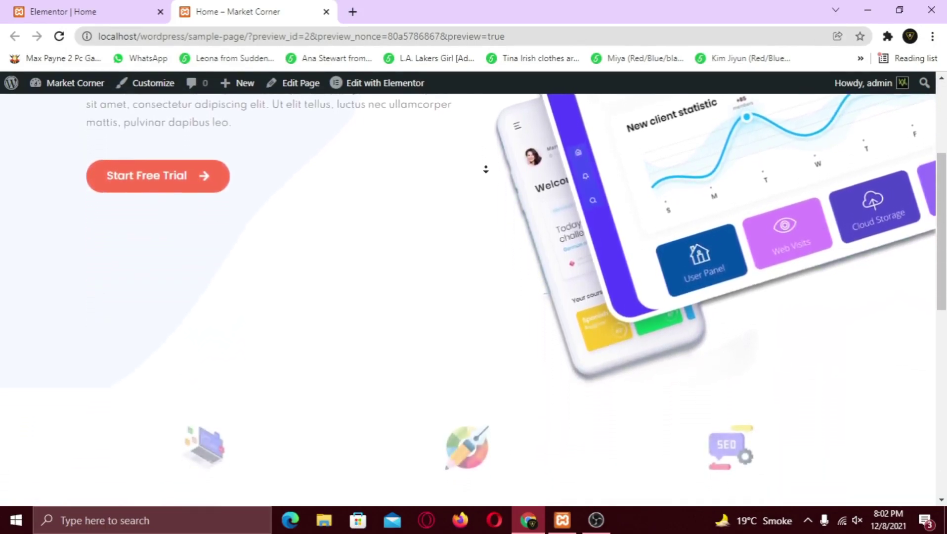
{"action": "scroll", "coordinate": [486, 169], "scroll_direction": "down", "scroll_amount": 6}
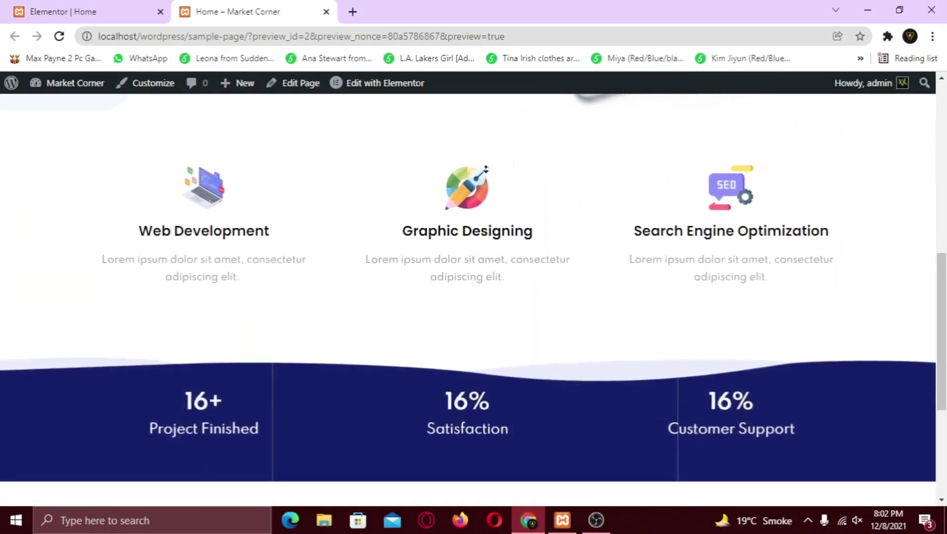
{"action": "scroll", "coordinate": [486, 169], "scroll_direction": "down", "scroll_amount": 1}
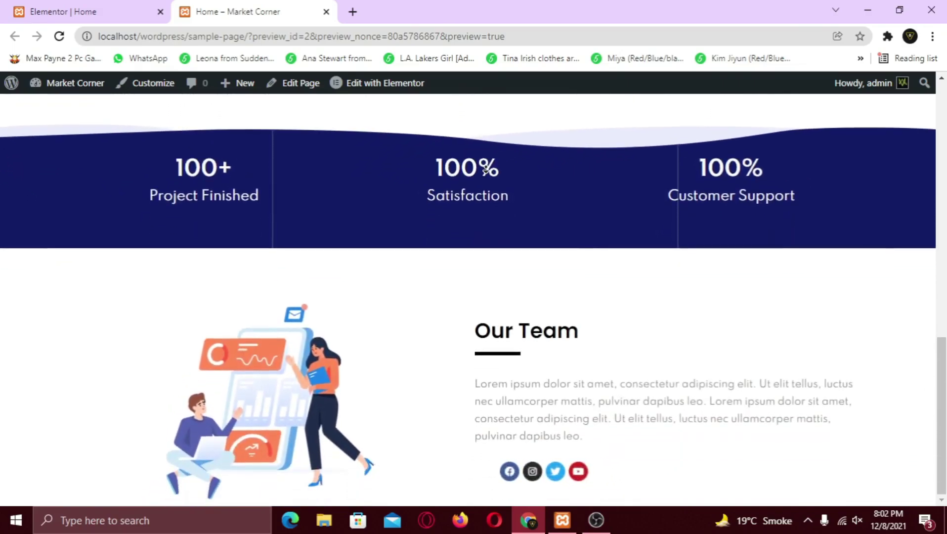